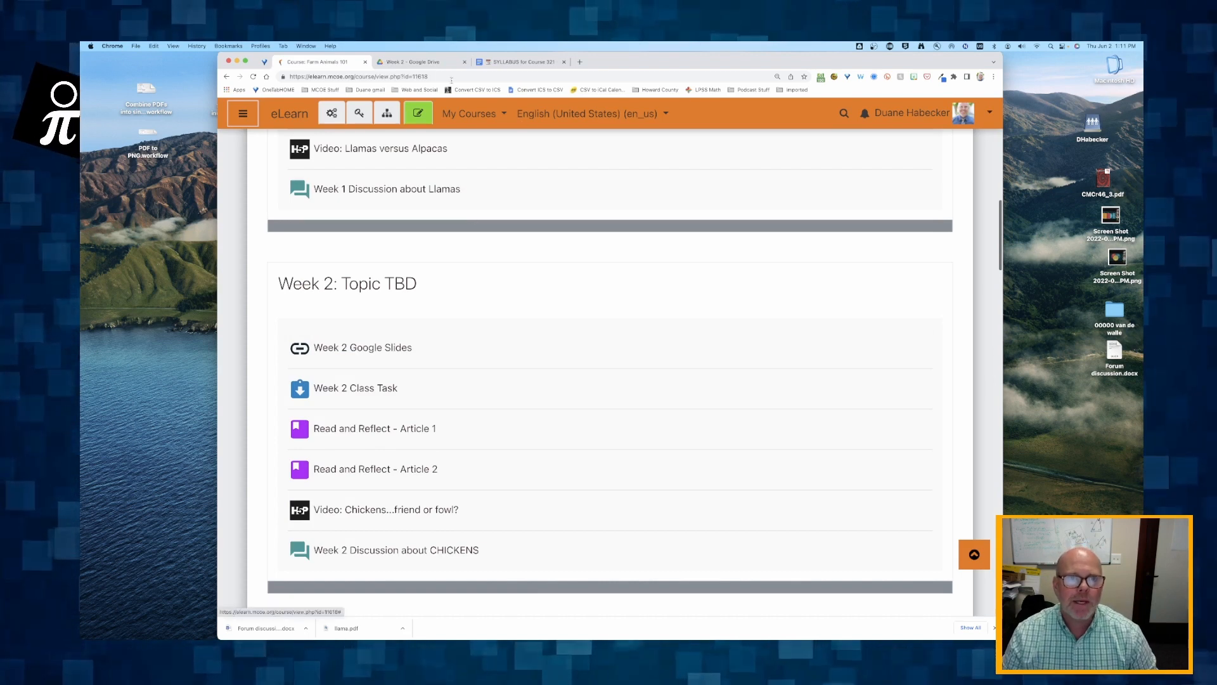
- View the Forum discussion document in the Week 2 Drive folder and return to the Farm Animals 101 course page
left_click(412, 61)
double_click(558, 268)
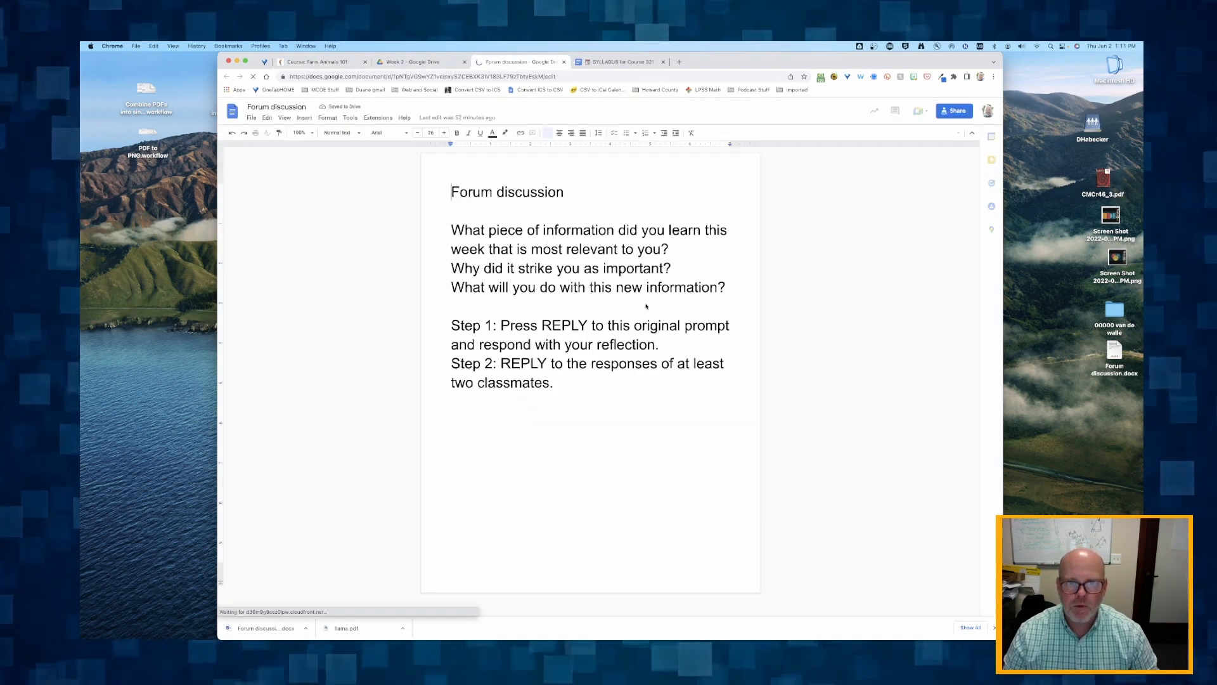
left_click(320, 61)
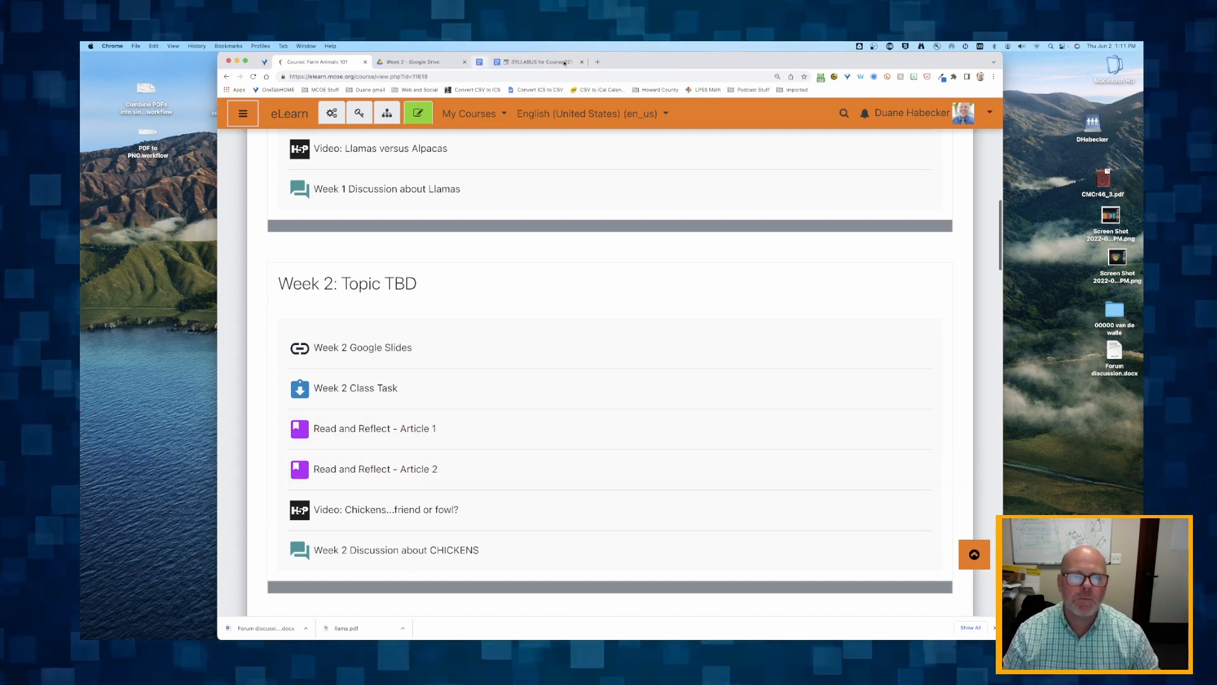
left_click_drag(652, 59, 662, 57)
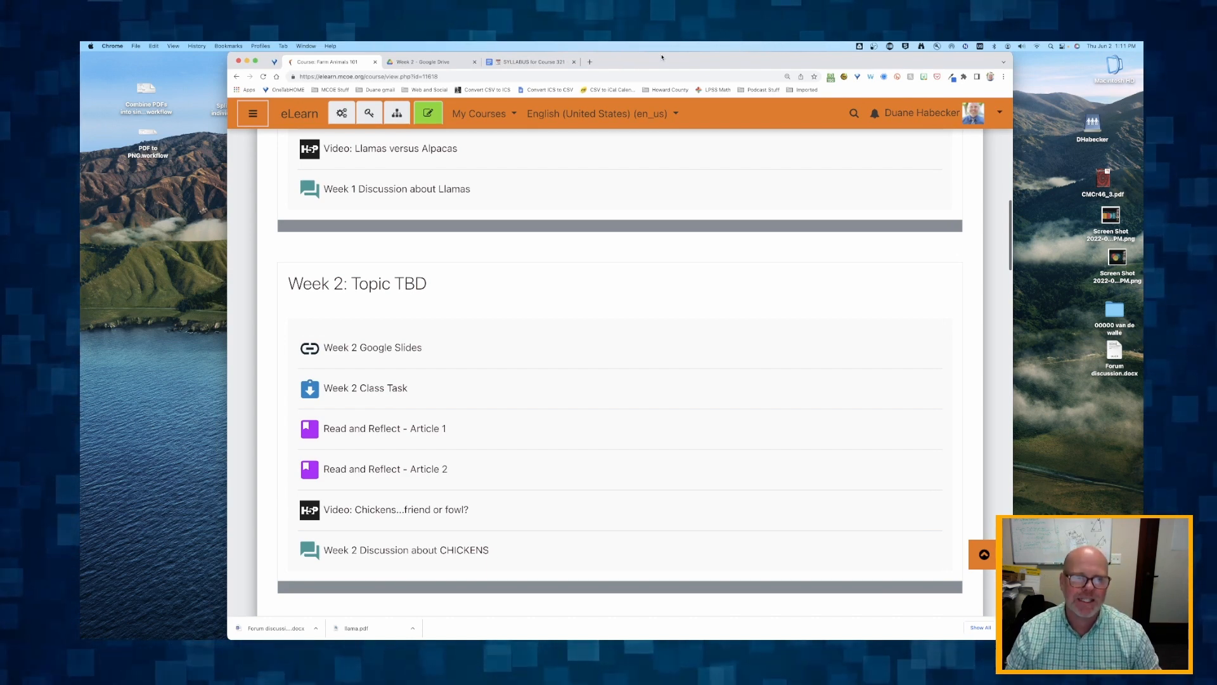
- Examine the section titles and the activities listed under Weeks 0 to 4 on the course page
scroll(589, 274, "up", 7)
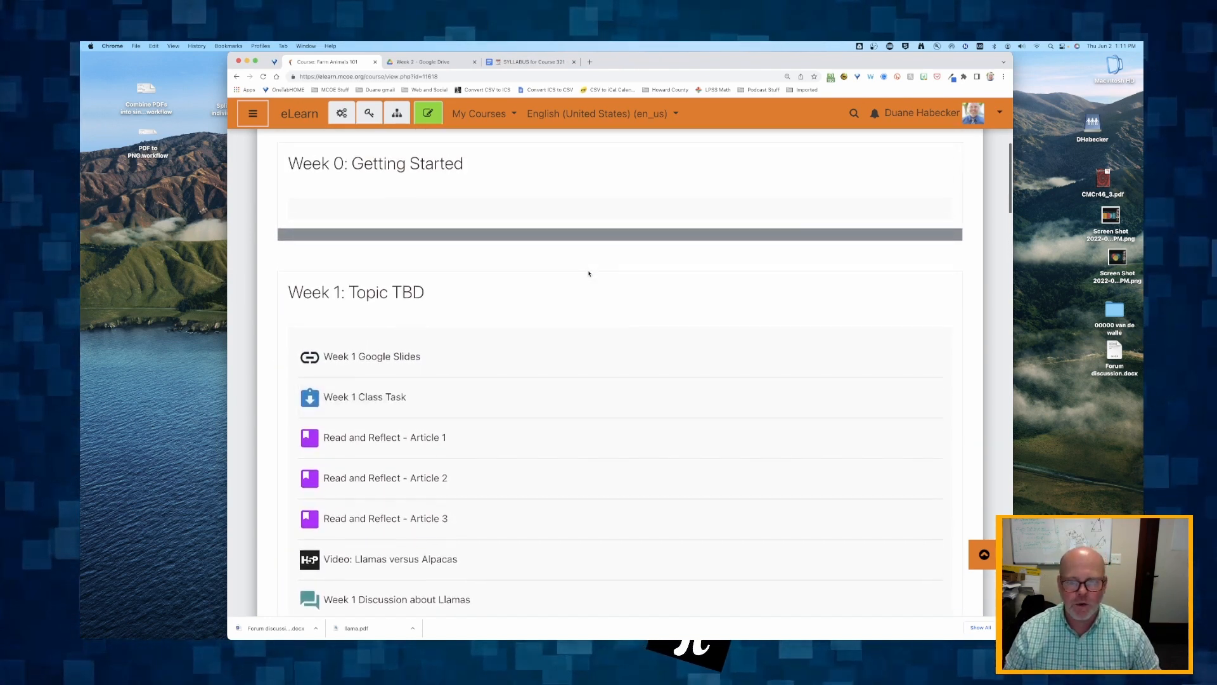
scroll(589, 274, "down", 1)
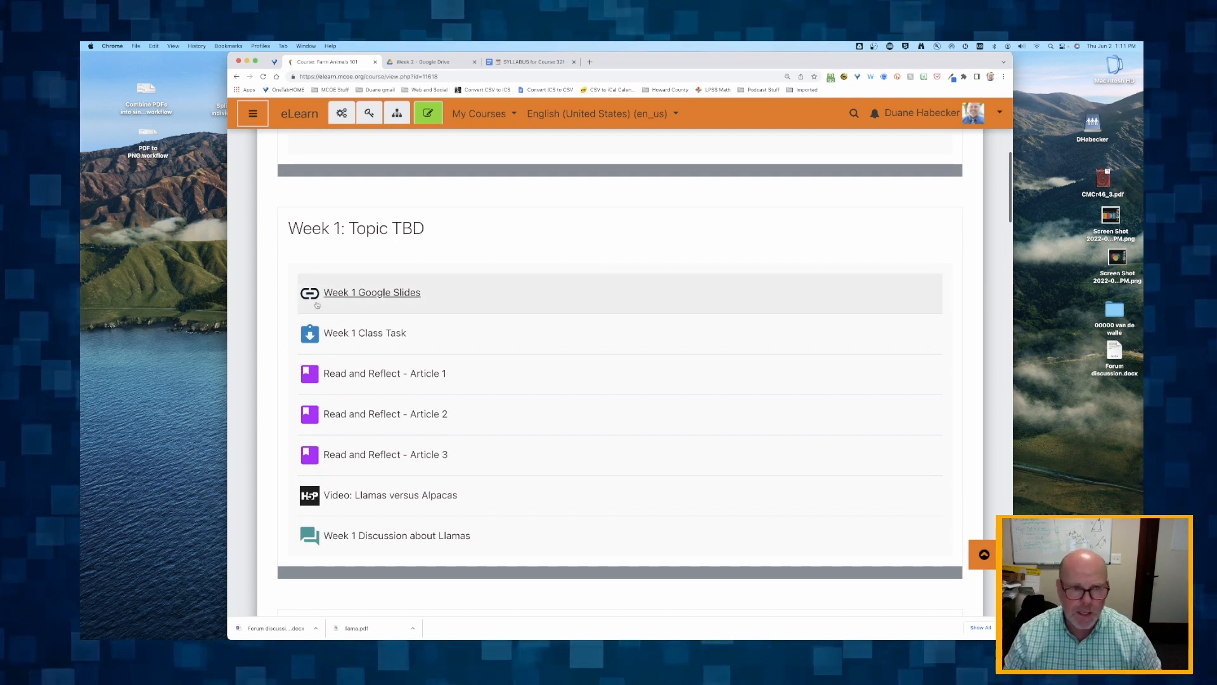
scroll(349, 294, "down", 1)
scroll(349, 294, "down", 2)
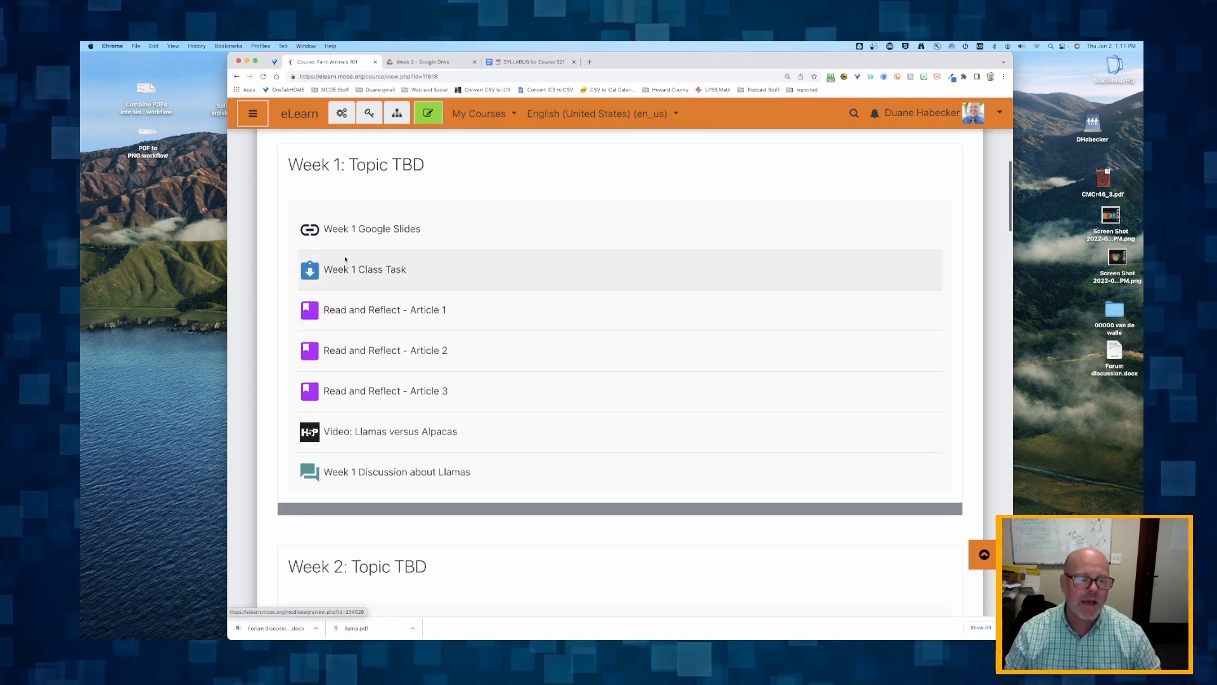
scroll(349, 393, "down", 10)
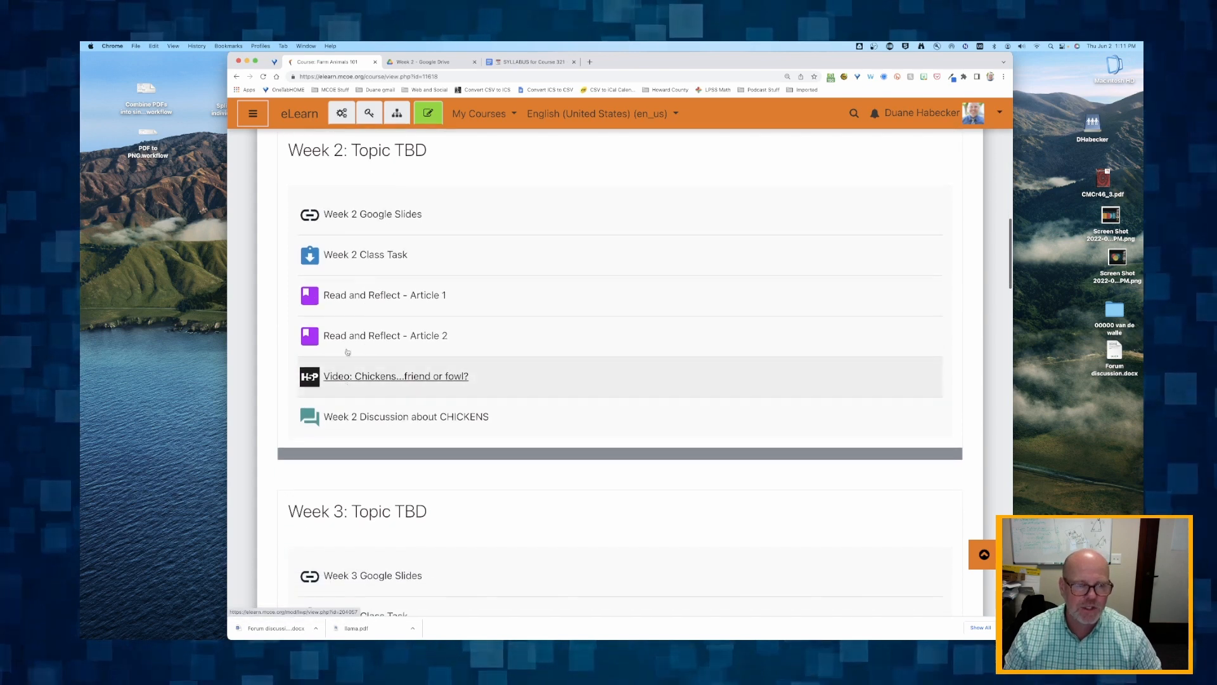
scroll(343, 413, "up", 3)
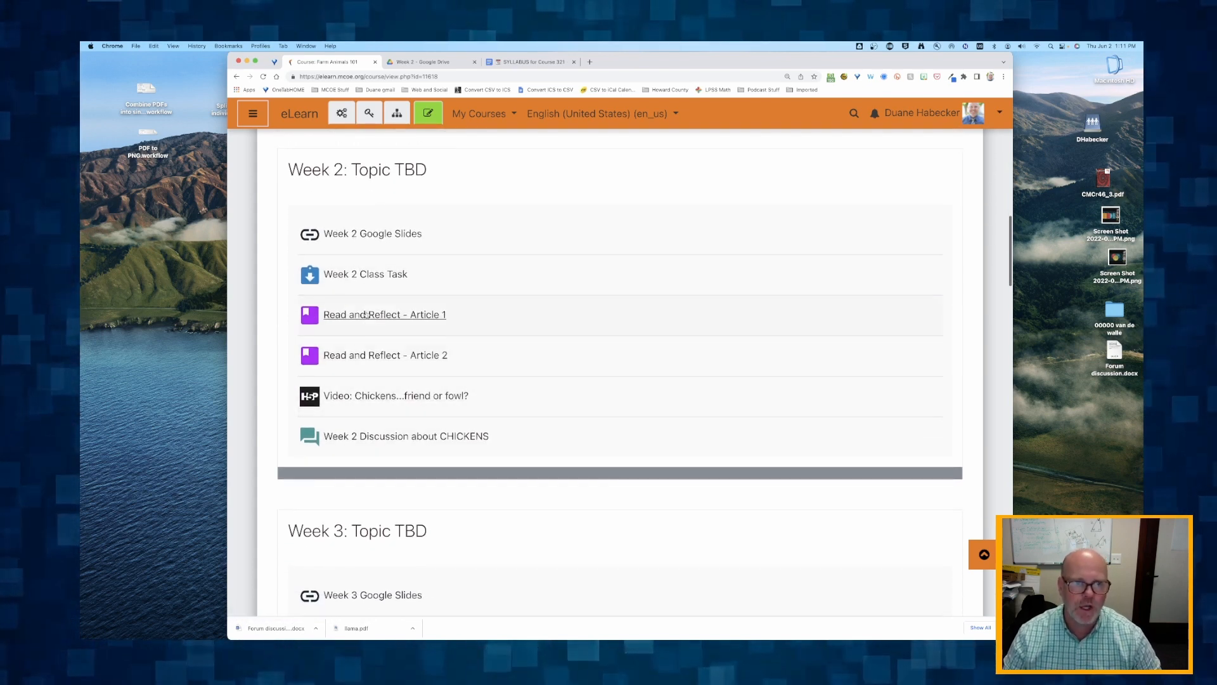
scroll(362, 278, "down", 1)
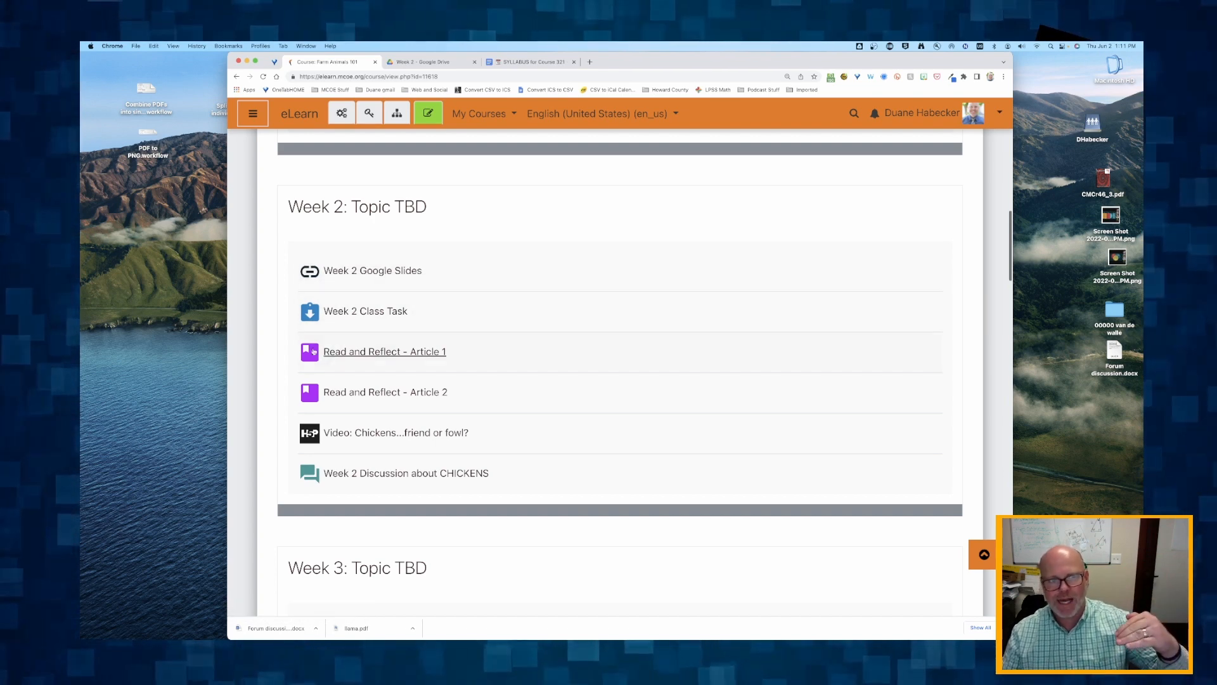
scroll(360, 299, "down", 1)
scroll(359, 299, "down", 2)
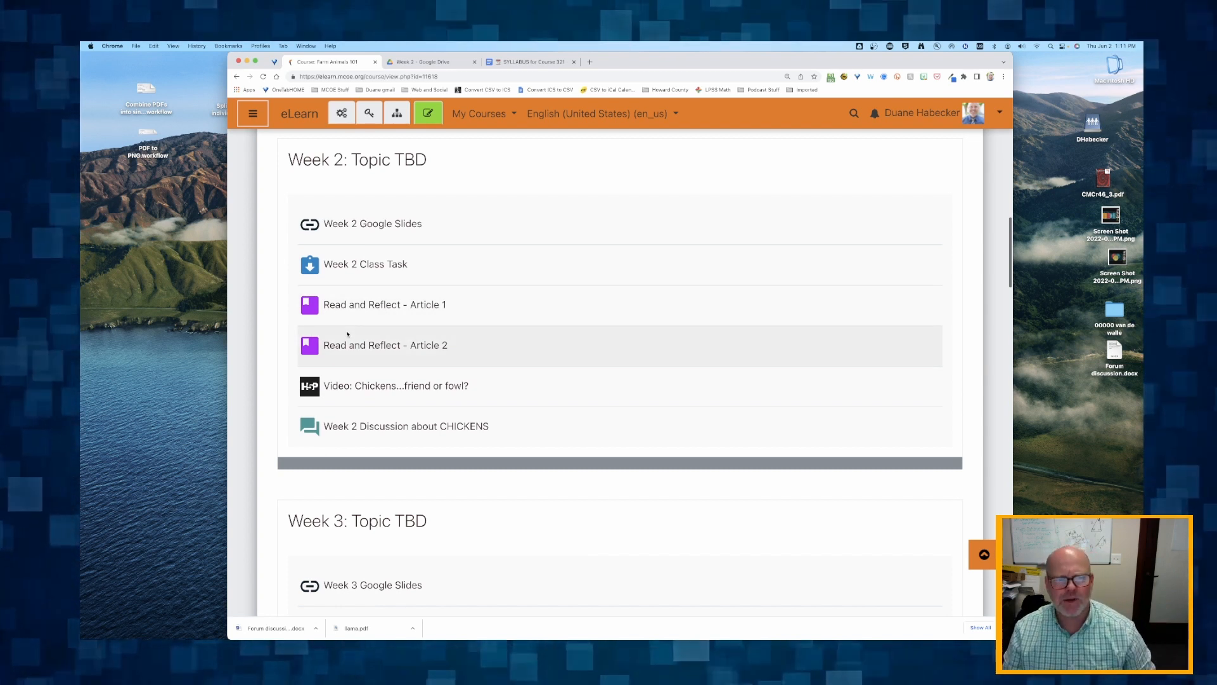
scroll(289, 381, "down", 3)
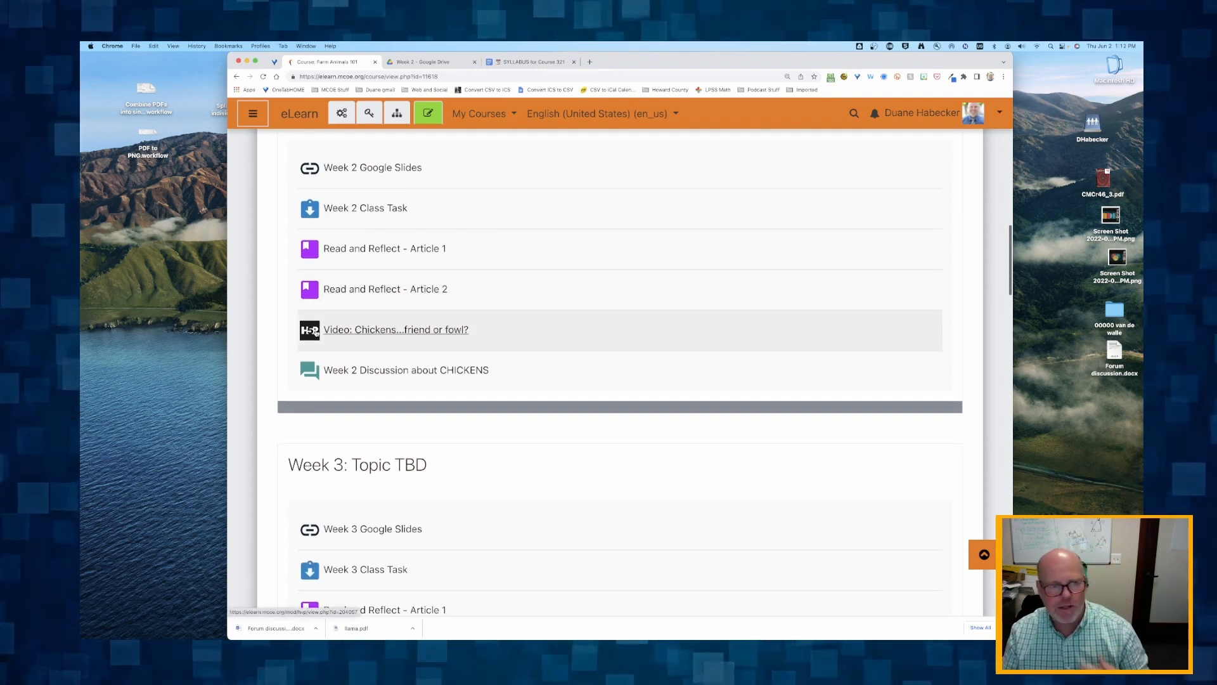
scroll(370, 287, "up", 1)
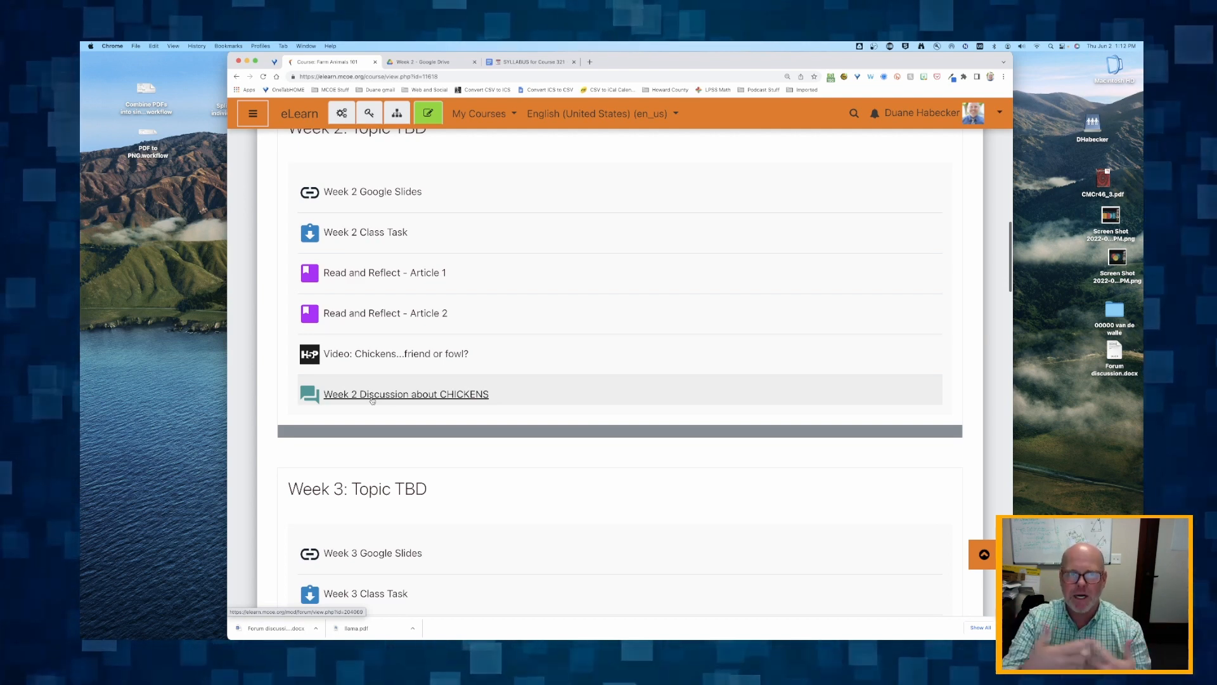
scroll(373, 401, "down", 5)
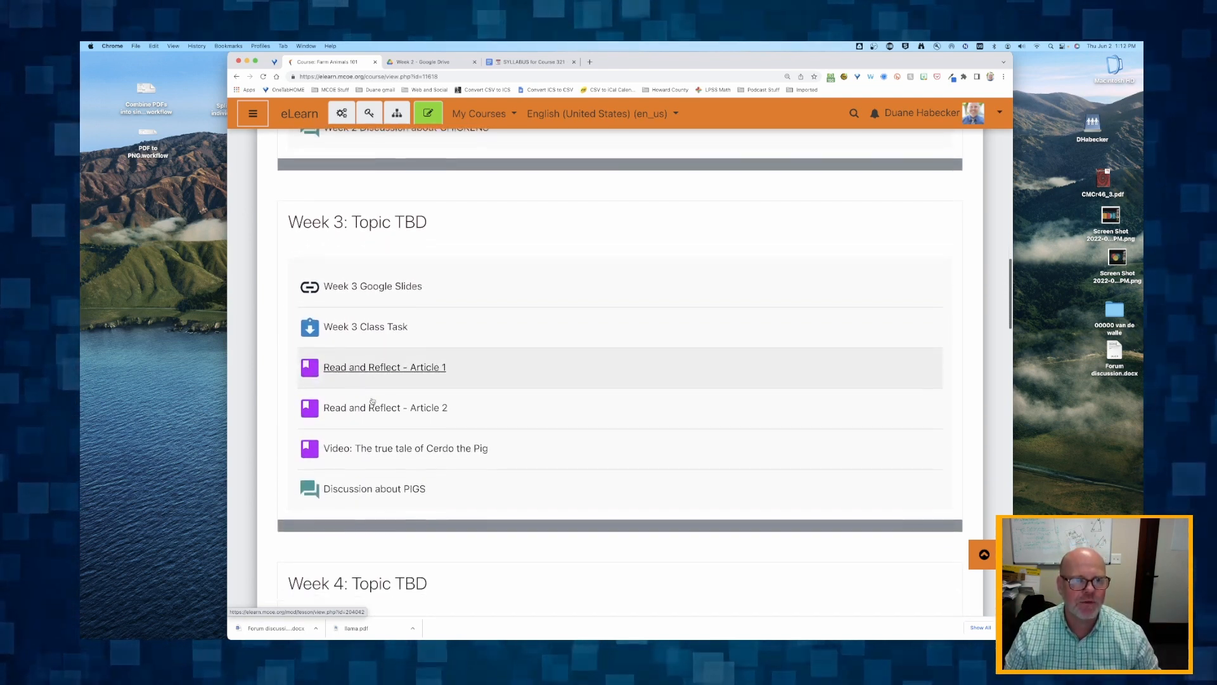
scroll(362, 505, "down", 7)
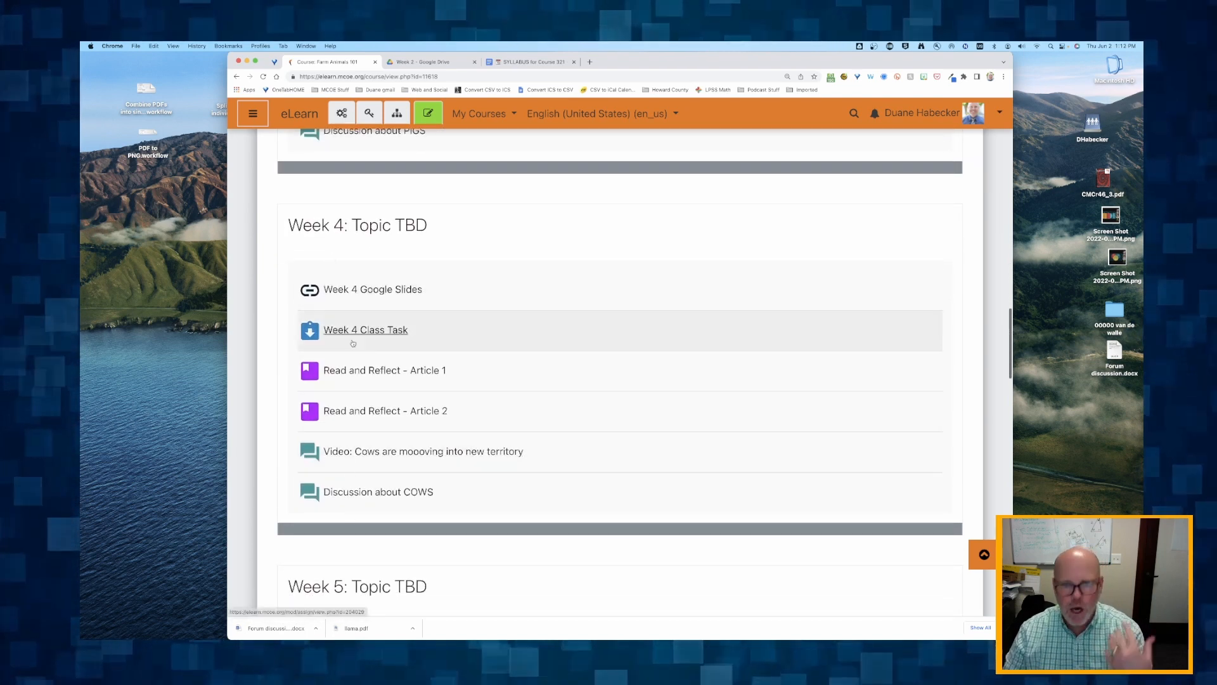
scroll(350, 345, "up", 12)
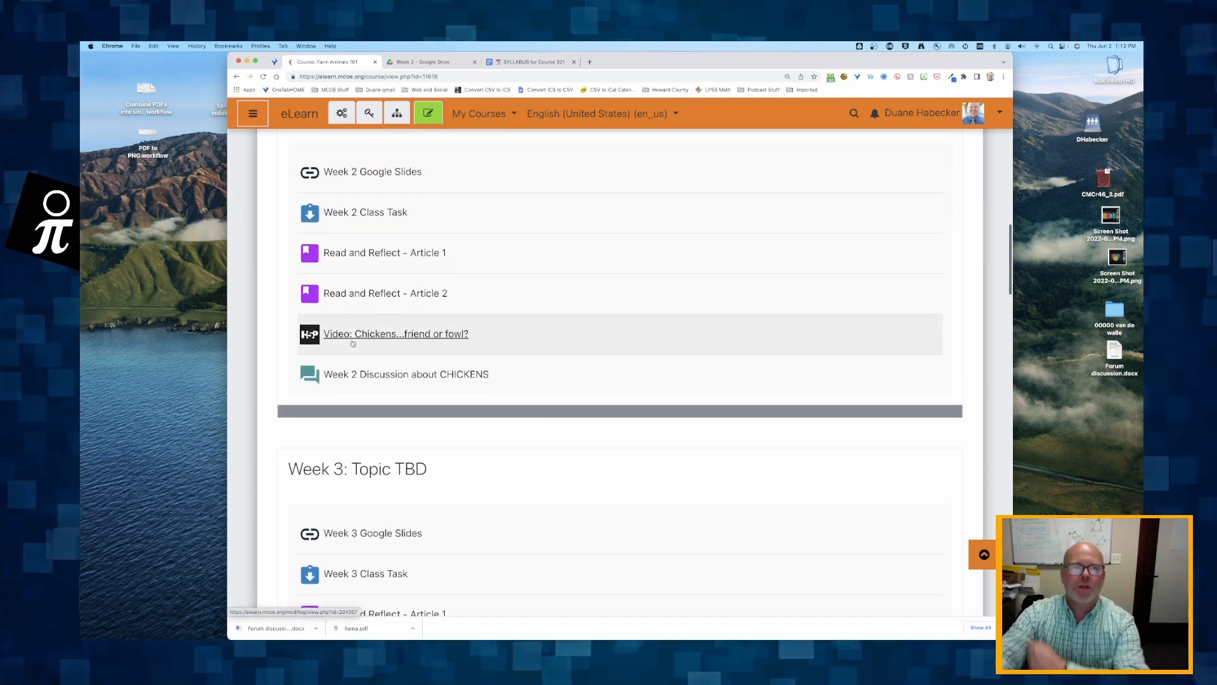
scroll(353, 343, "up", 1)
scroll(353, 343, "up", 8)
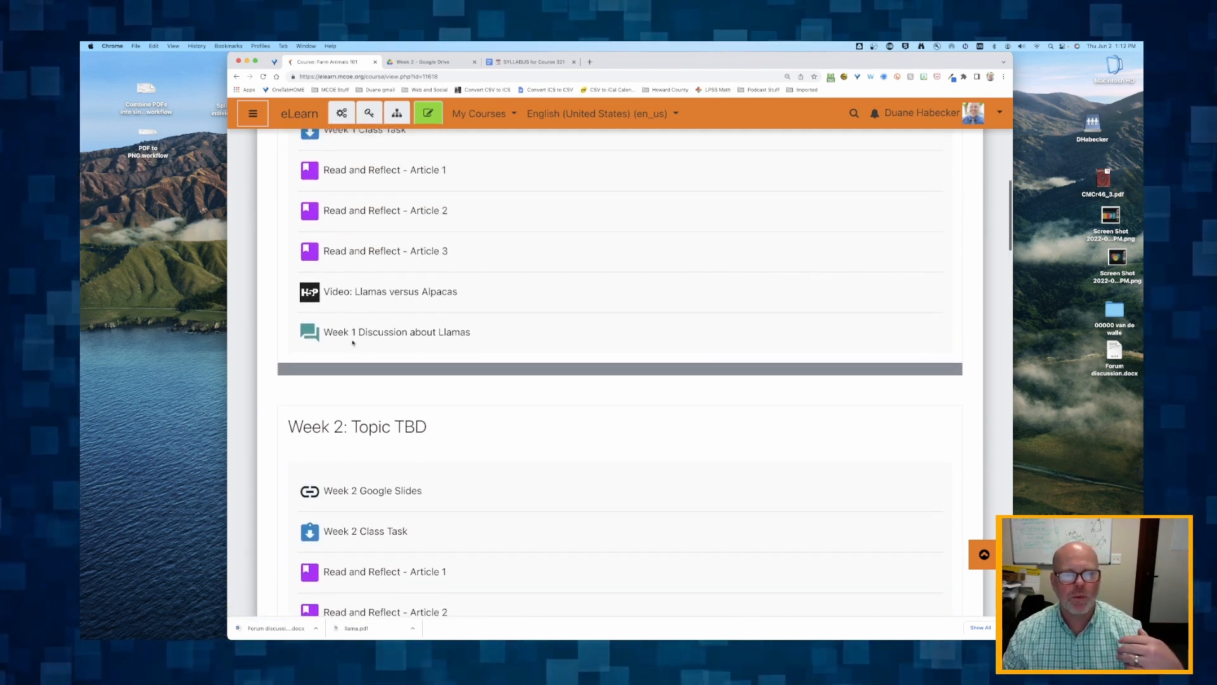
scroll(346, 295, "up", 1)
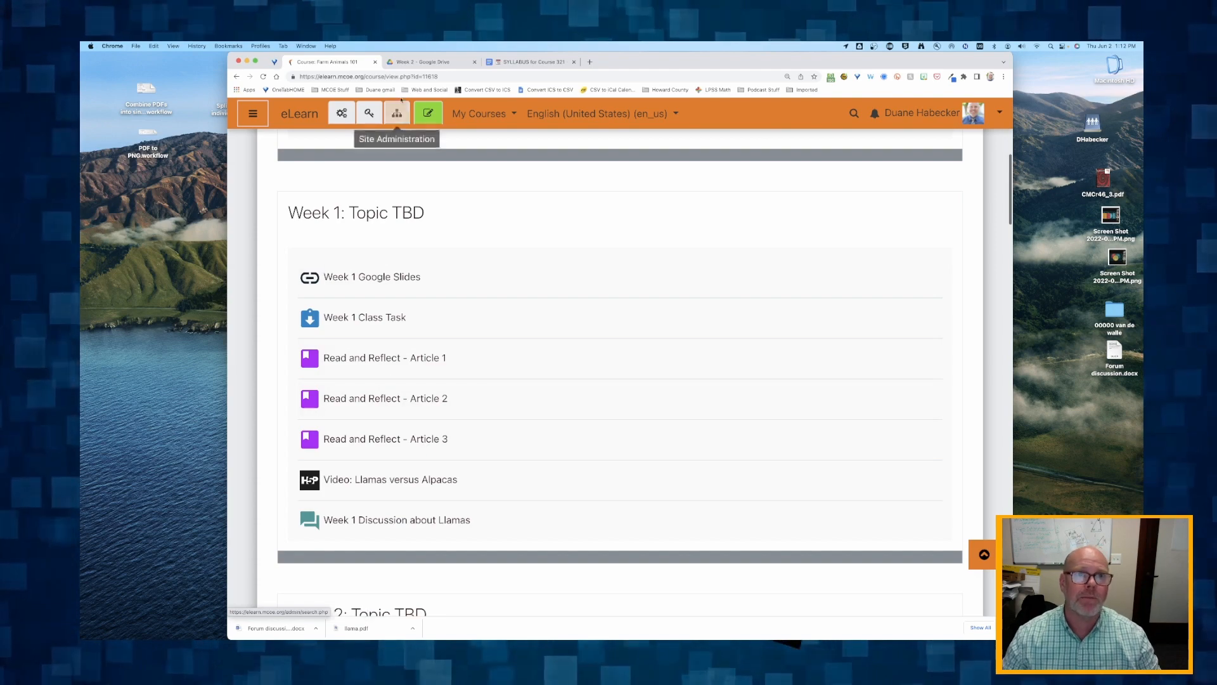
- Move the Course 321 syllabus into its own window and arrange it side by side with the course page, showing the Week 1 outline
left_click(515, 62)
left_click_drag(625, 60, 496, 50)
mouse_move(415, 63)
left_mouse_down()
mouse_move(391, 99)
mouse_move(428, 76)
left_mouse_up()
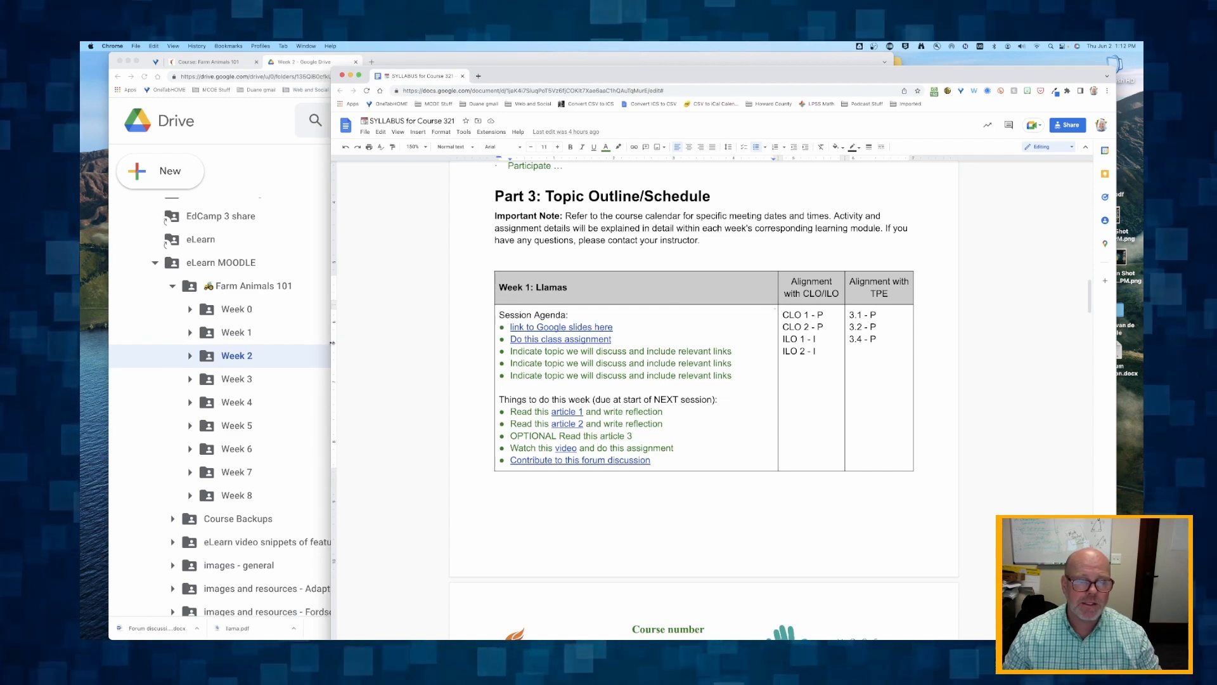
left_click_drag(331, 343, 721, 279)
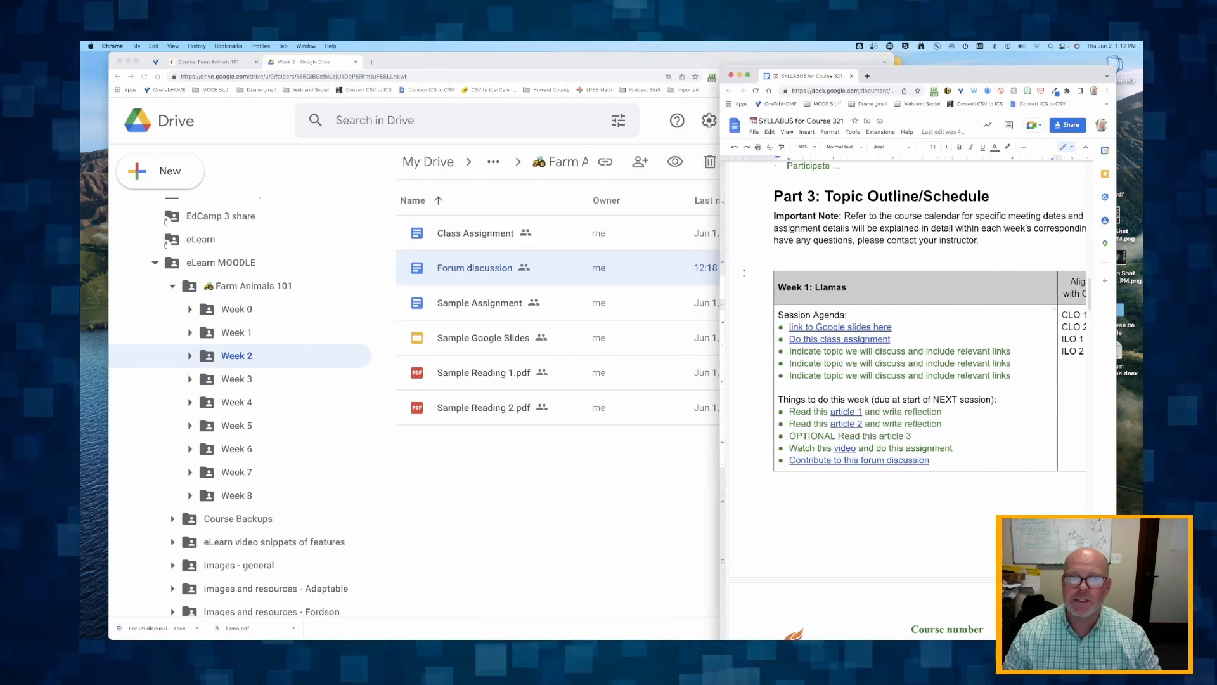
left_click(230, 62)
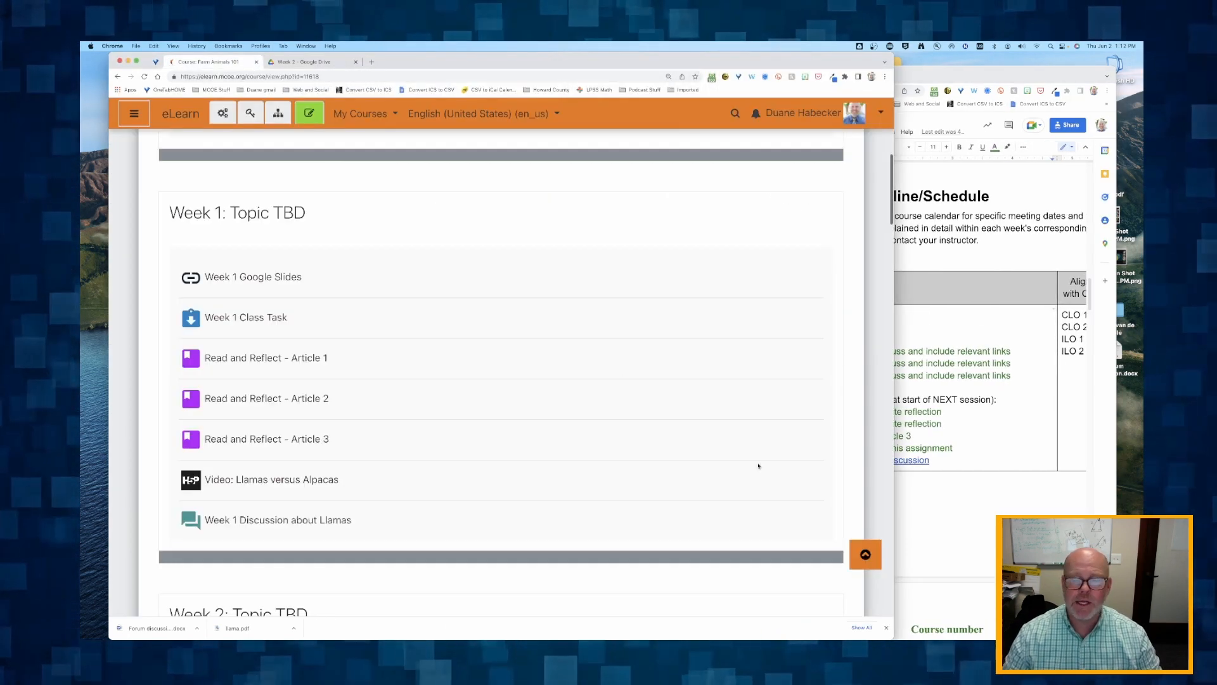
left_click_drag(854, 624, 712, 622)
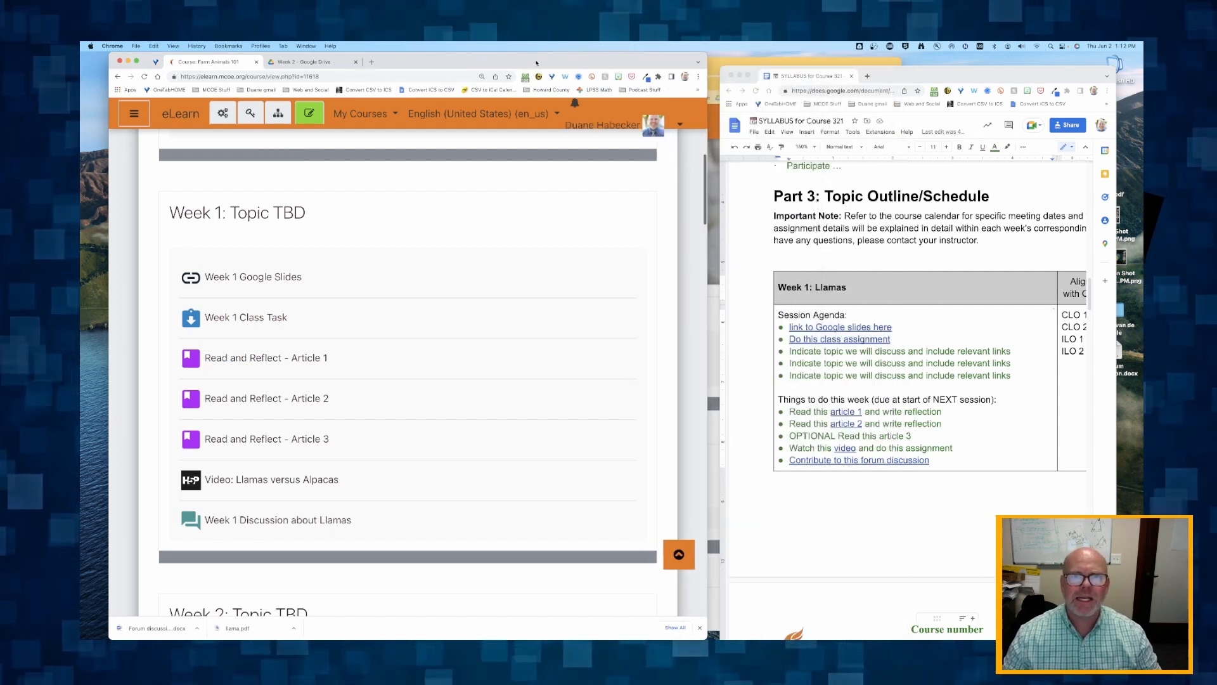
scroll(822, 300, "down", 2)
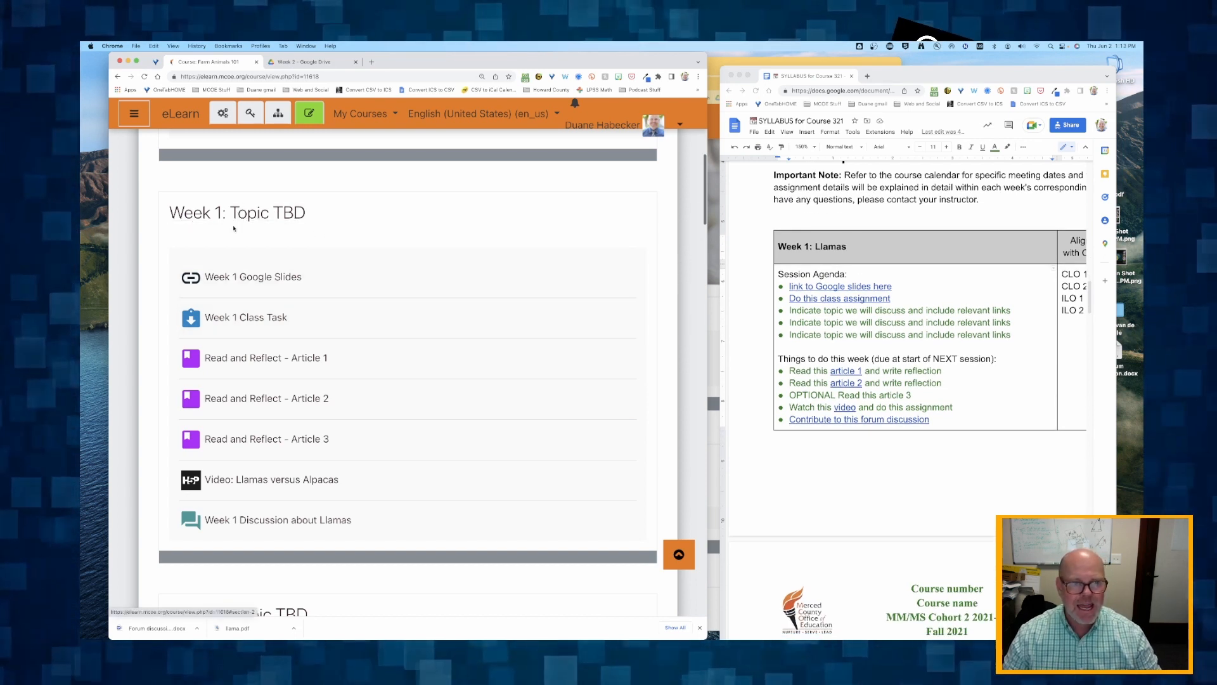
- Turn on course editing and rename the Week 1 section as "Week 1: Llamas"
left_click(300, 118)
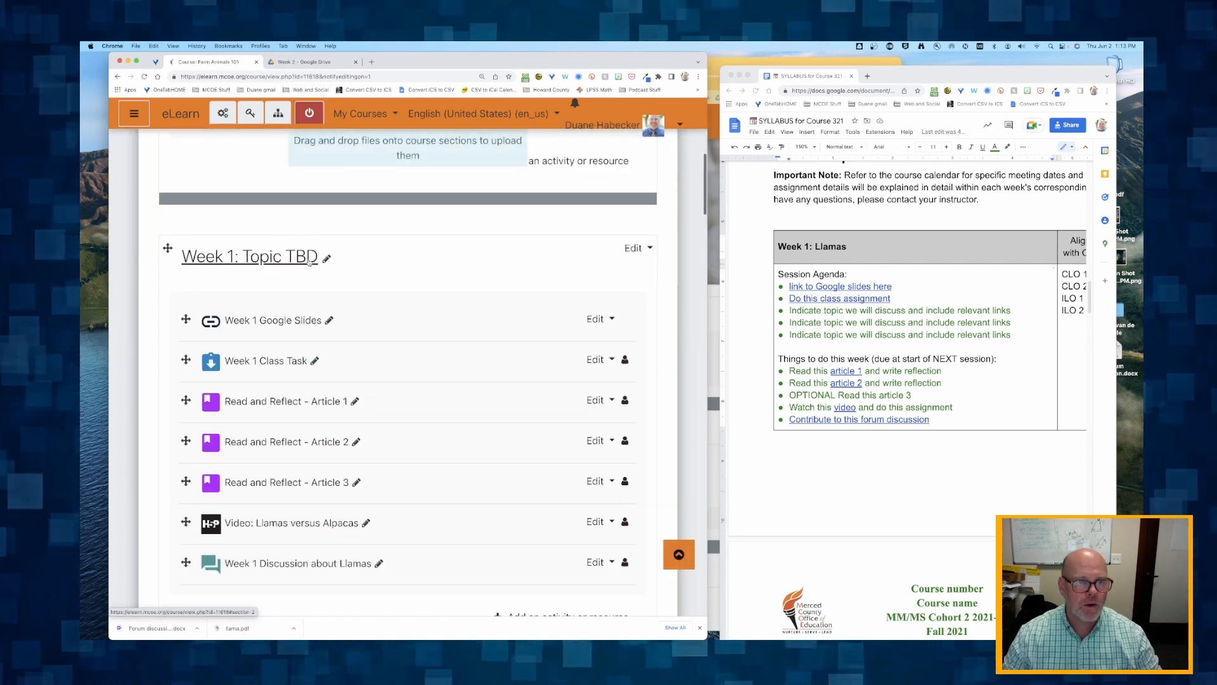
left_click(326, 260)
left_click(252, 256)
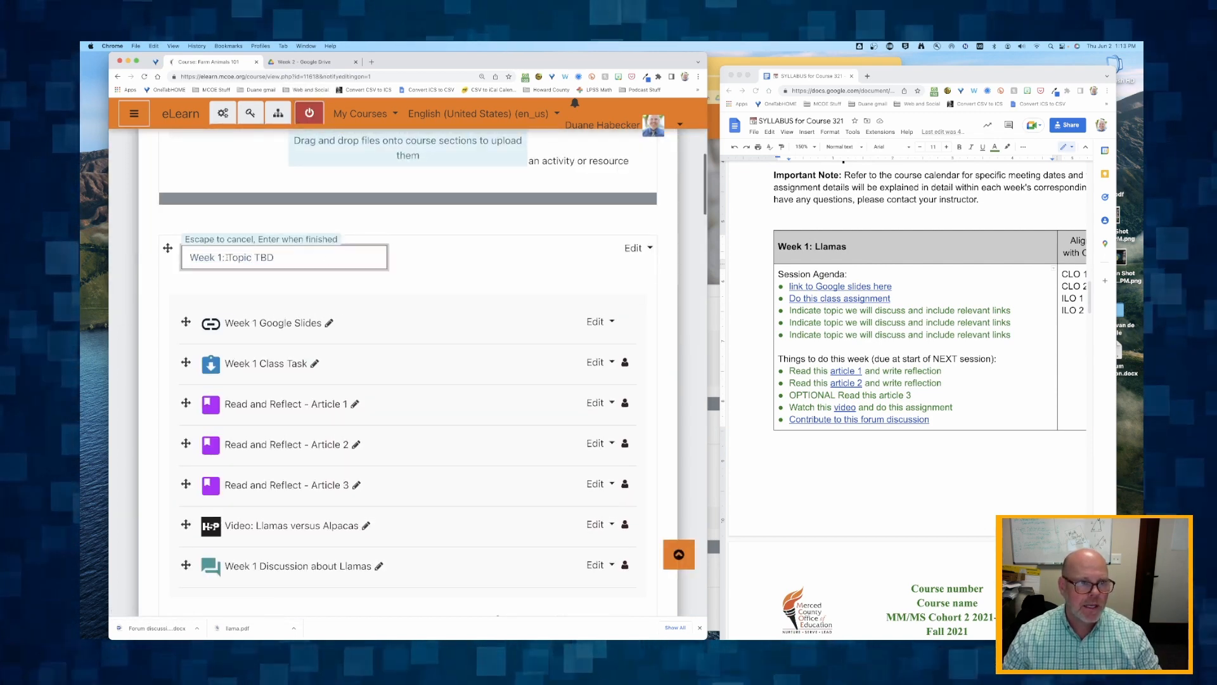
left_click_drag(228, 257, 274, 256)
type("LL")
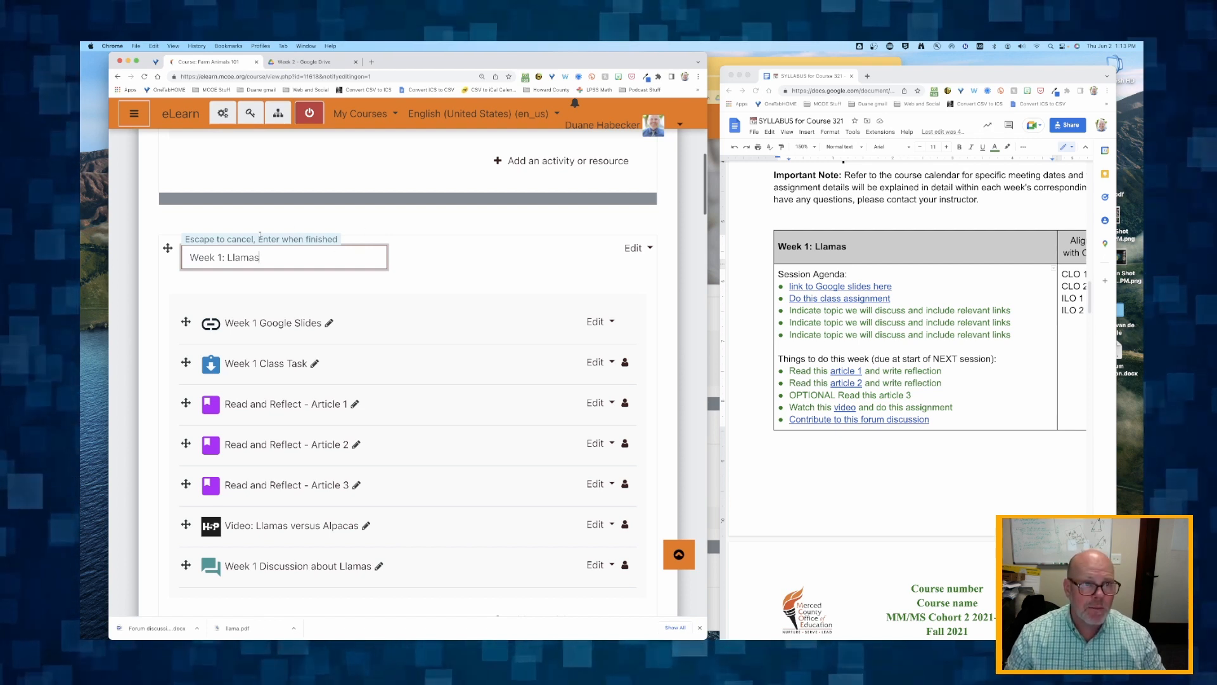
key("Return")
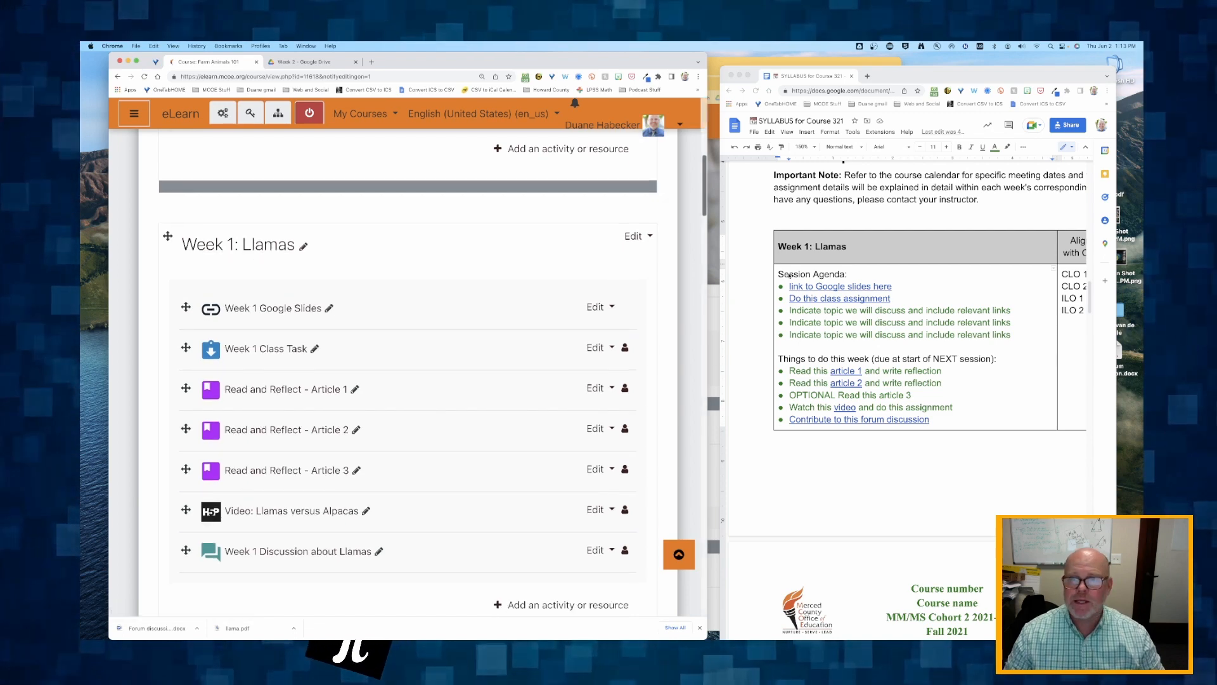
- Rename the Week 2 section as "Week 2: Chickens", matching the syllabus
scroll(799, 274, "down", 10)
scroll(243, 414, "down", 7)
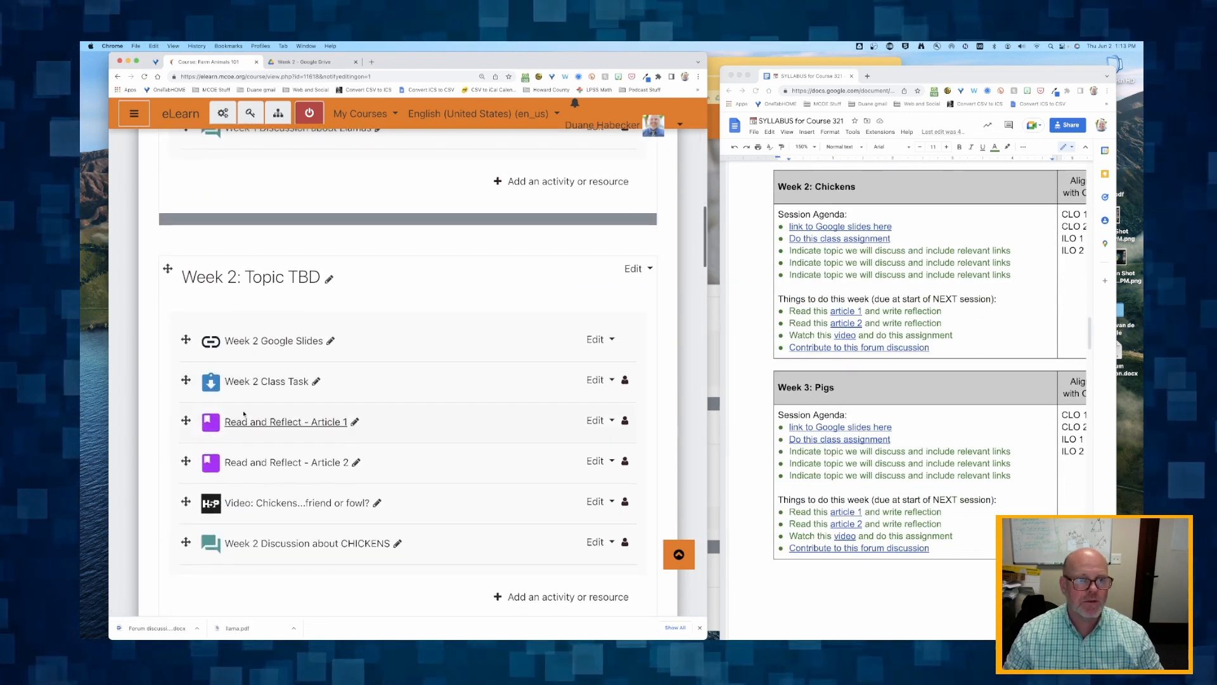
left_click(329, 279)
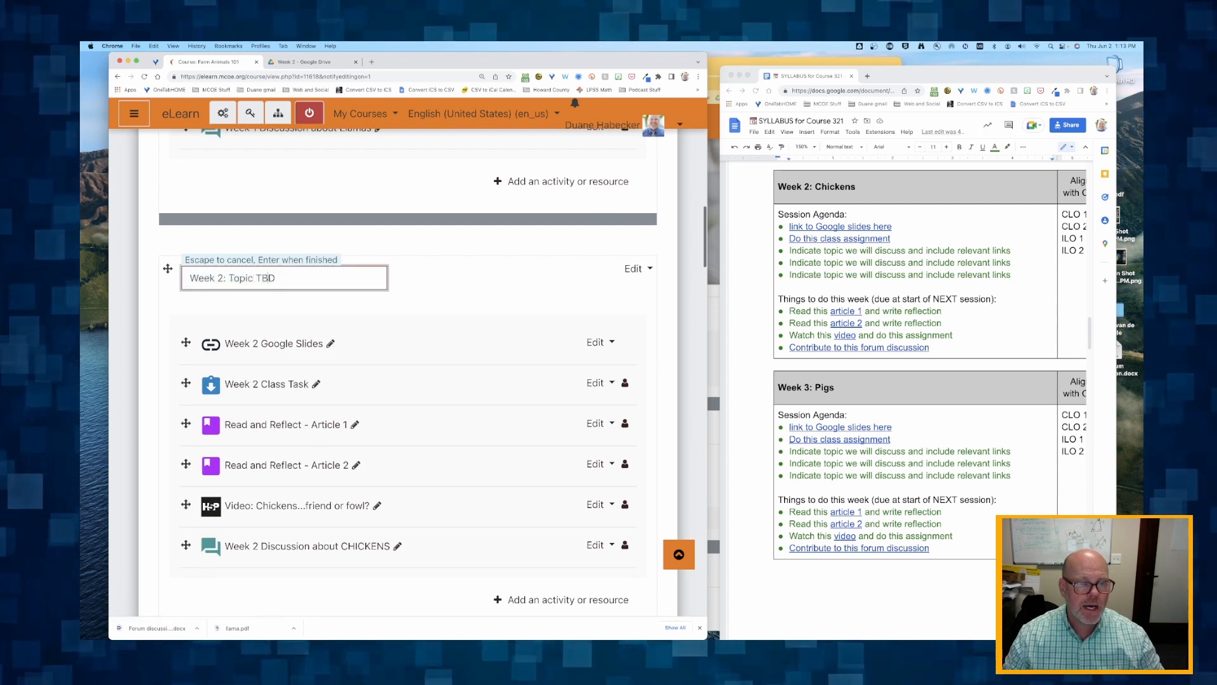
left_click_drag(230, 277, 316, 279)
key("BackSpace")
type("C")
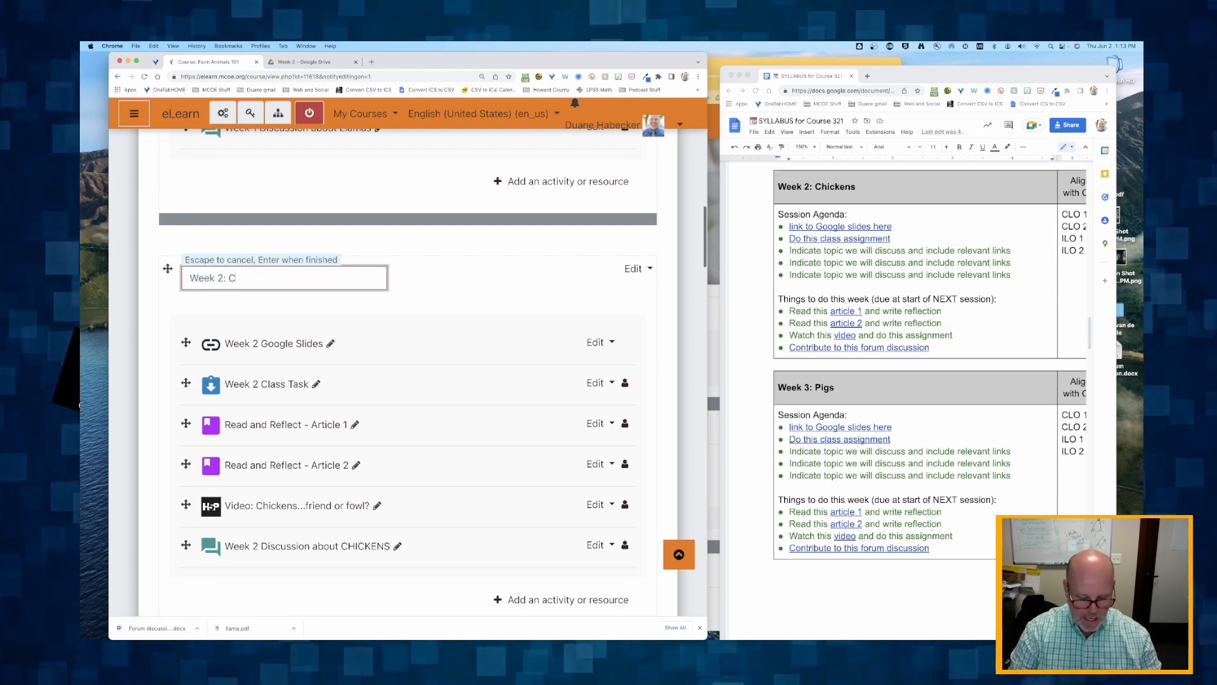
type("heck")
key("BackSpace")
key("BackSpace")
key("BackSpace")
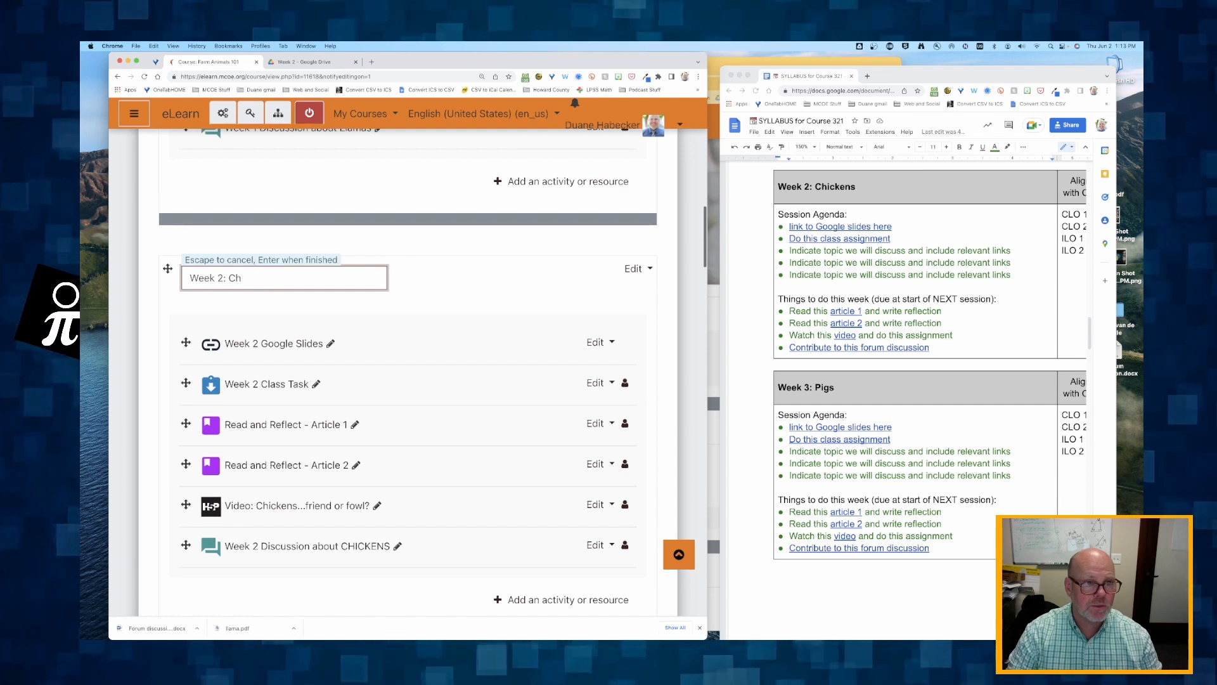
key("Return")
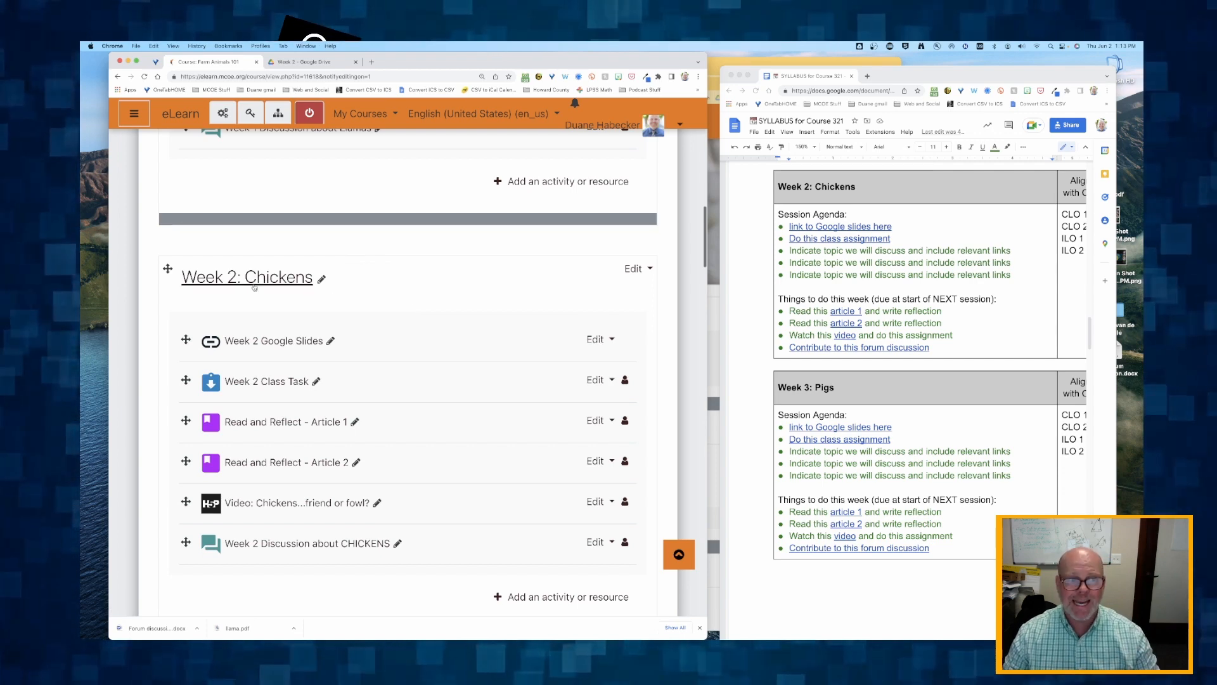
- Rename the Week 3 section as "Week 3: Pigs", matching the syllabus
scroll(322, 305, "down", 6)
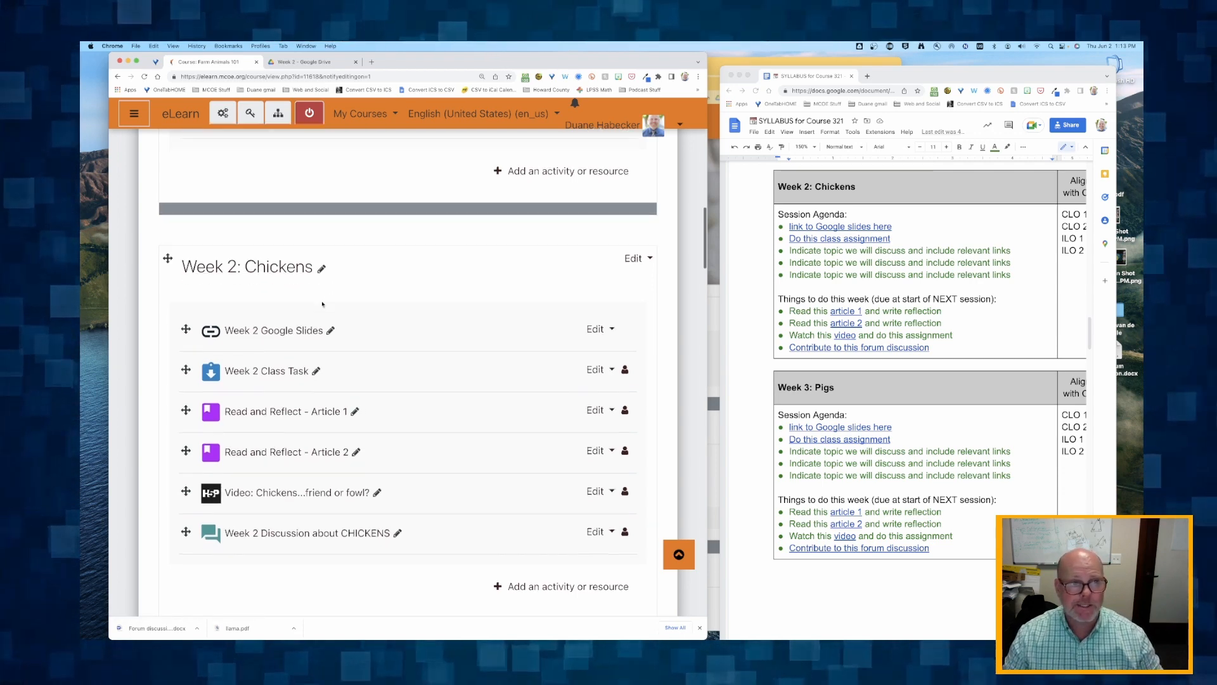
left_click(330, 299)
left_click_drag(327, 300, 228, 298)
type("Pigs")
key("Return")
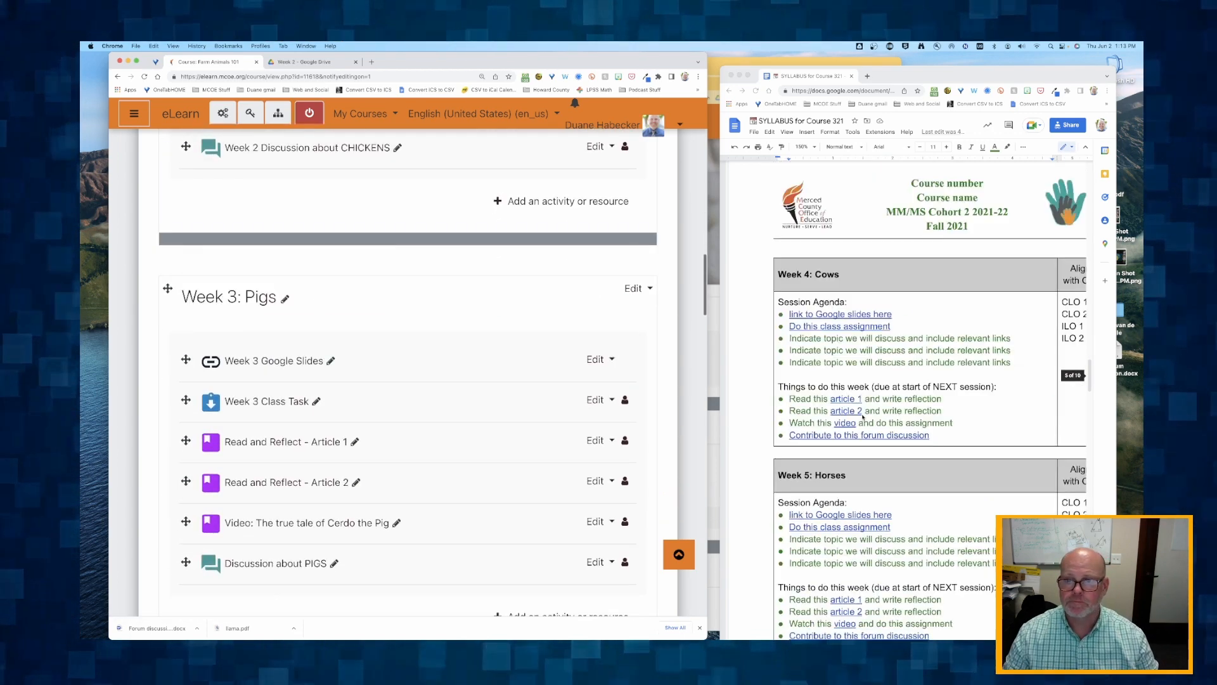
- Rename the Week 4 section as "Week 4: Cows", matching the syllabus
scroll(406, 380, "down", 8)
left_click(329, 163)
left_click_drag(276, 162, 230, 161)
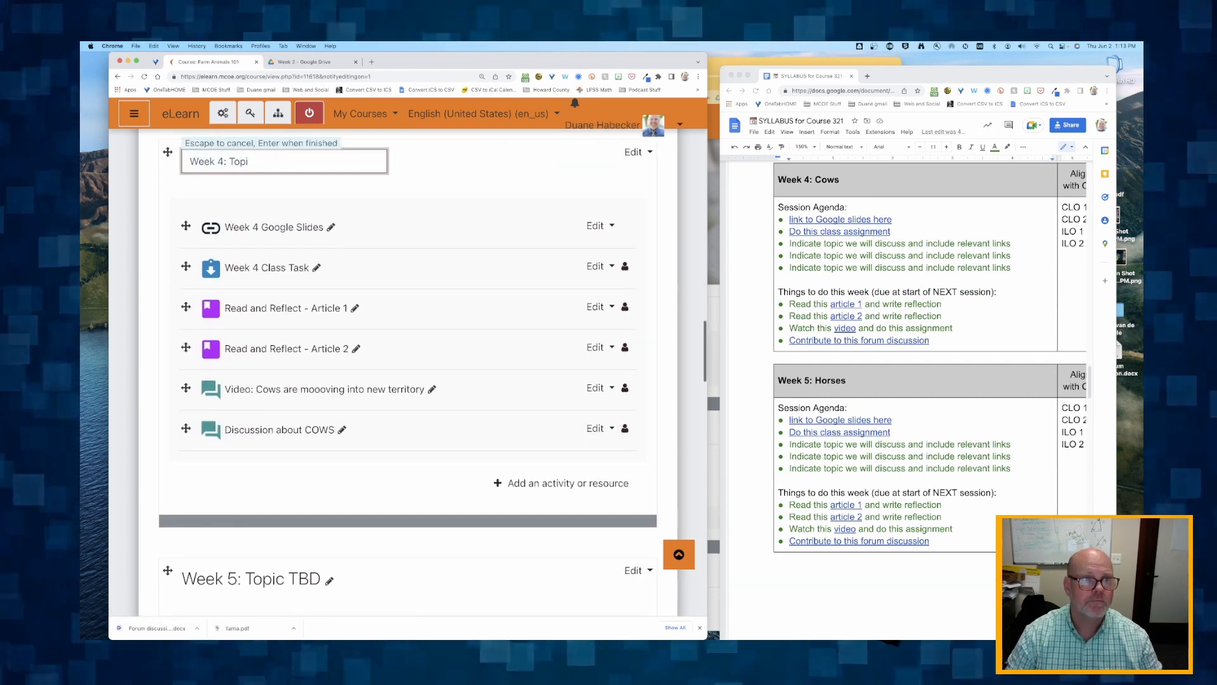
type("Cows")
key("Return")
- Rename the Week 5 section as "Week 5: Horses", matching the syllabus
scroll(233, 254, "down", 5)
left_click(329, 236)
left_click_drag(277, 234, 231, 235)
type("Horses")
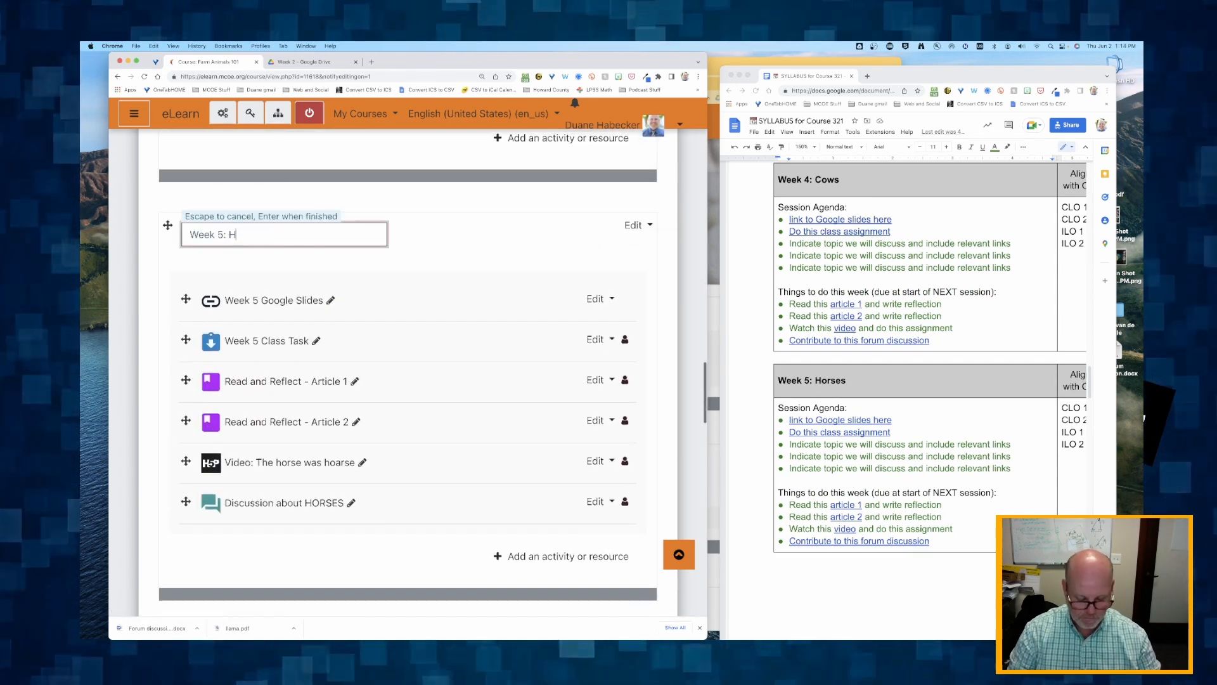
key("Return")
- Rename the Week 6 section as "Week 6: Ducks", matching the syllabus
scroll(232, 236, "down", 7)
scroll(833, 330, "down", 3)
scroll(833, 330, "down", 5)
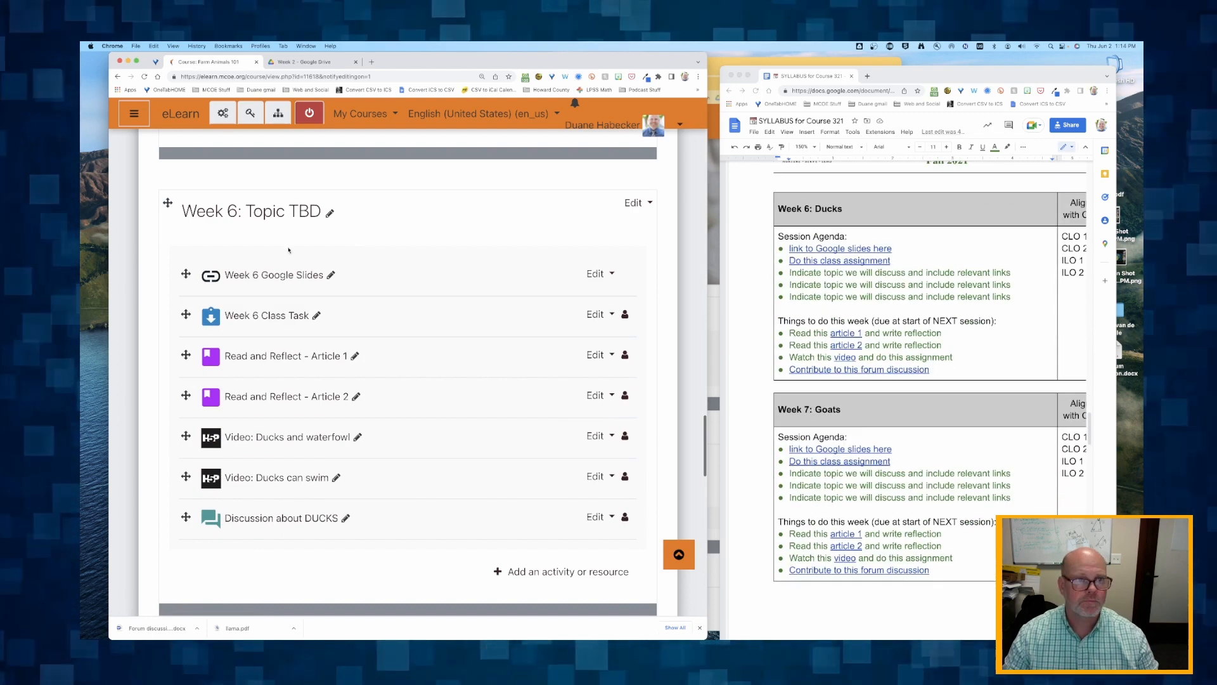
left_click(330, 213)
left_click_drag(277, 211, 230, 212)
type("Ducks")
key("Return")
- Review the Week 7 and Week 8 topics in the syllabus document against the course's Week 7 section
scroll(352, 214, "down", 7)
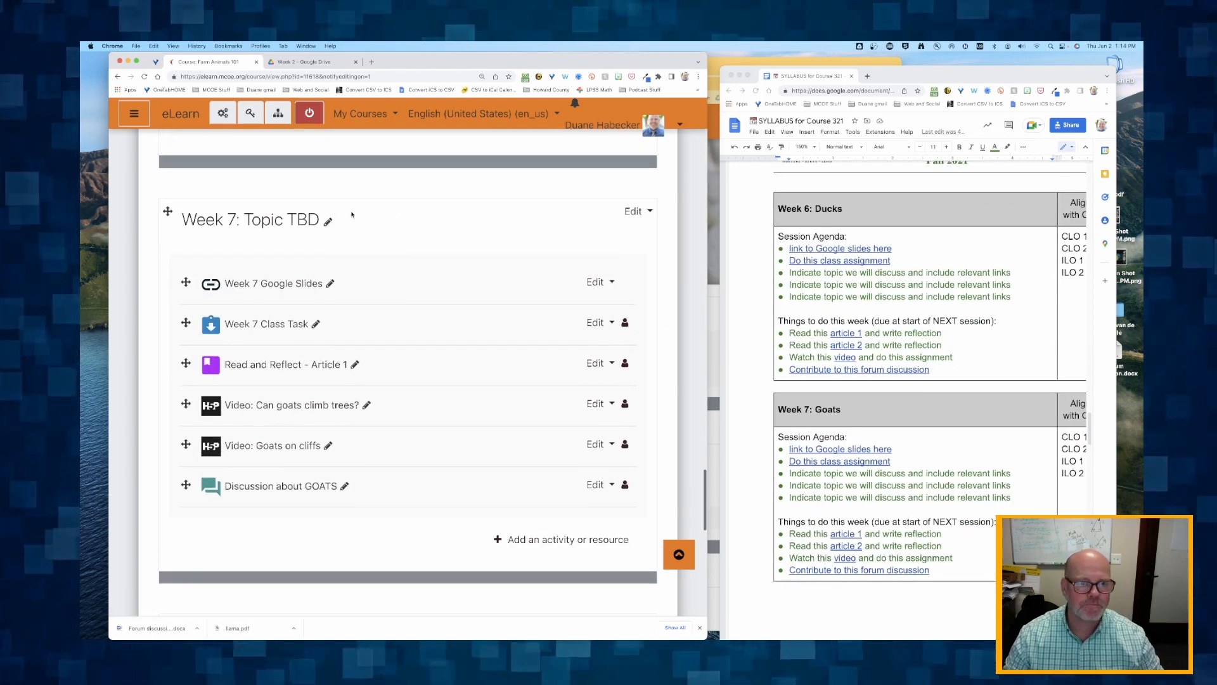
scroll(833, 331, "down", 3)
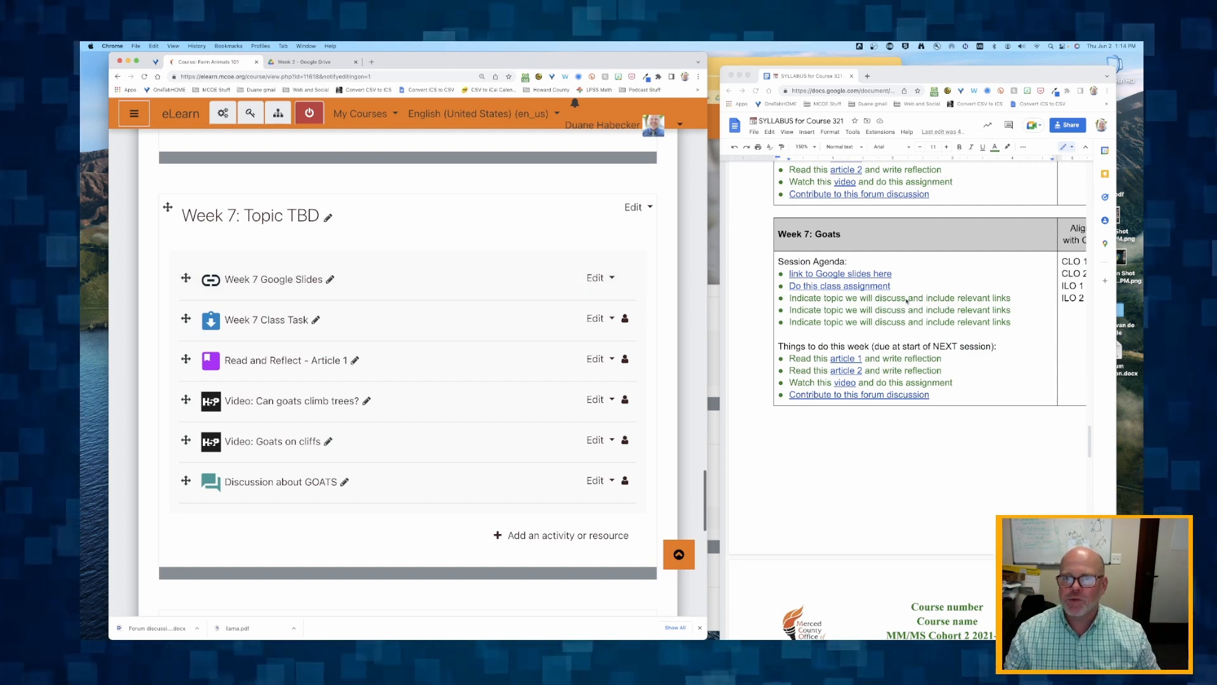
scroll(860, 300, "down", 5)
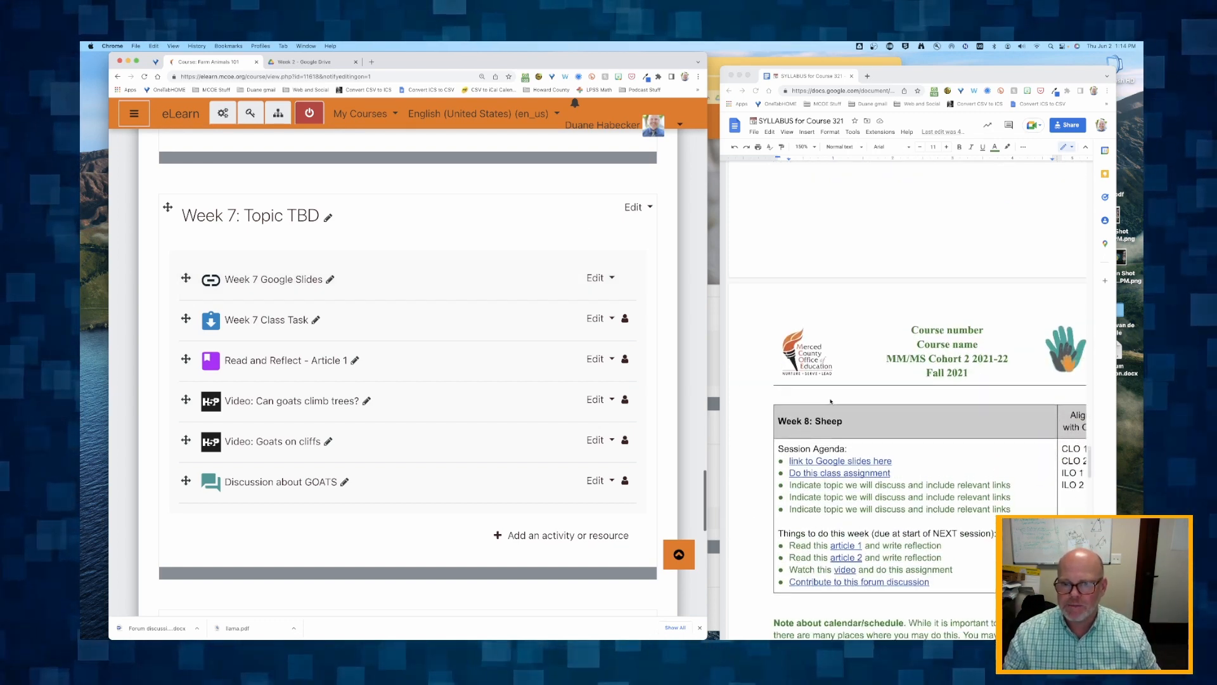
scroll(797, 271, "up", 5)
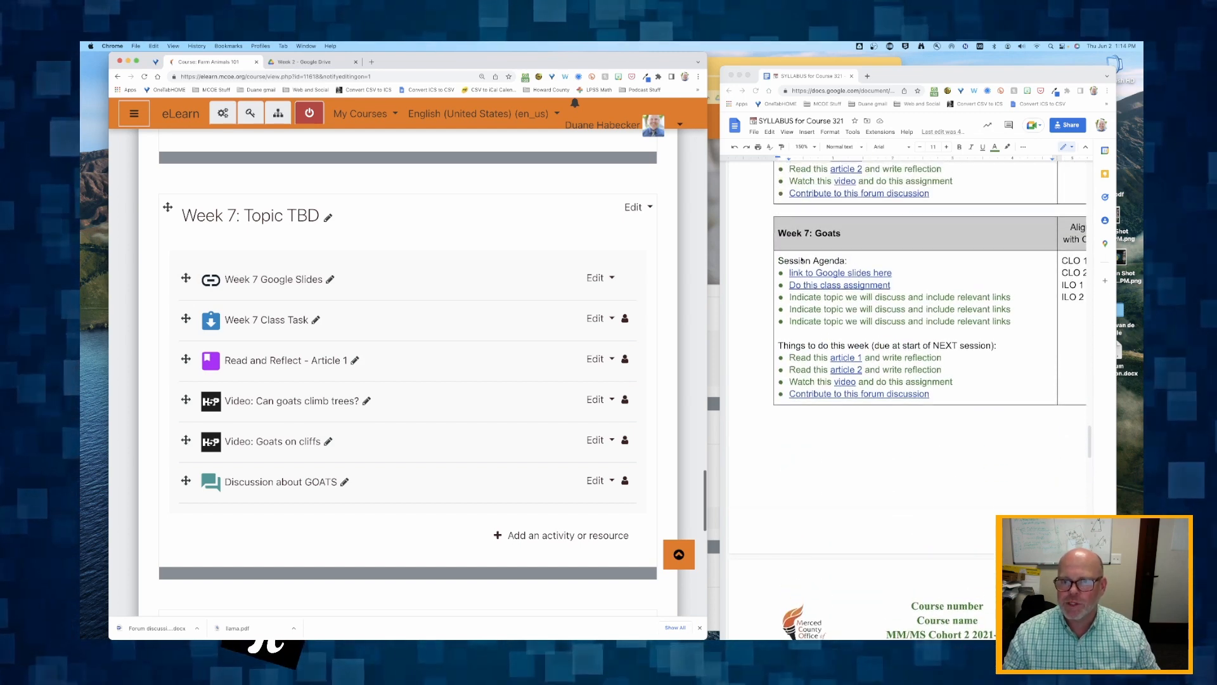
scroll(802, 260, "down", 6)
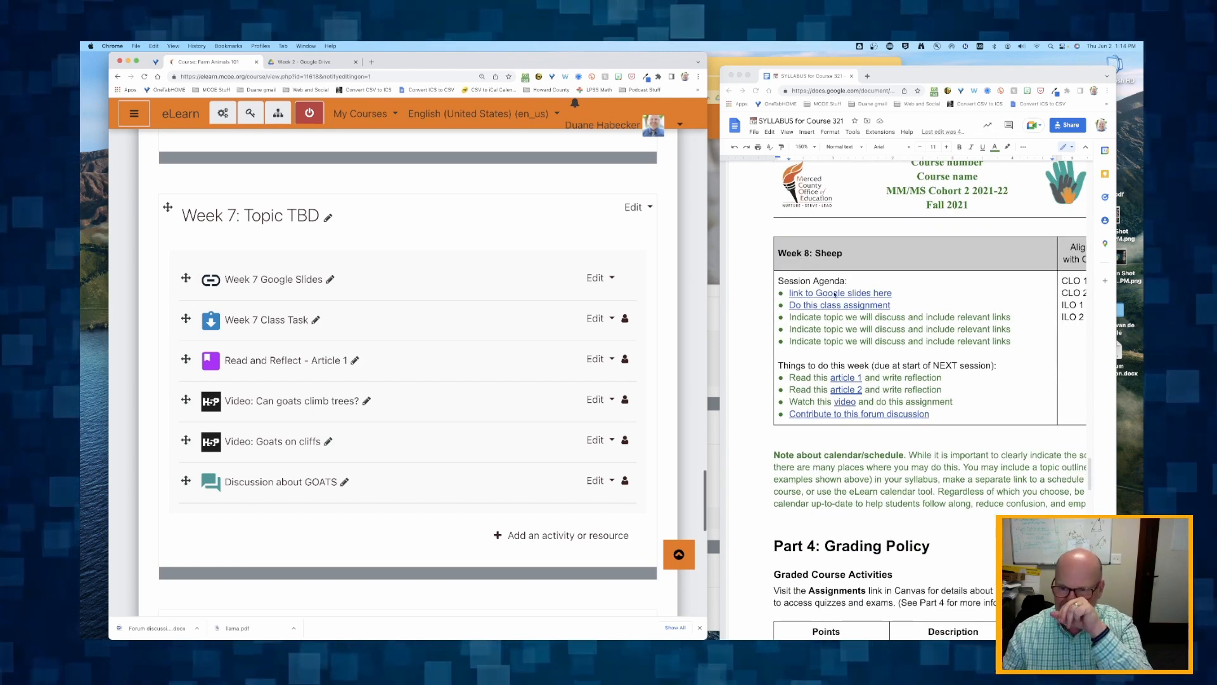
scroll(850, 295, "up", 1)
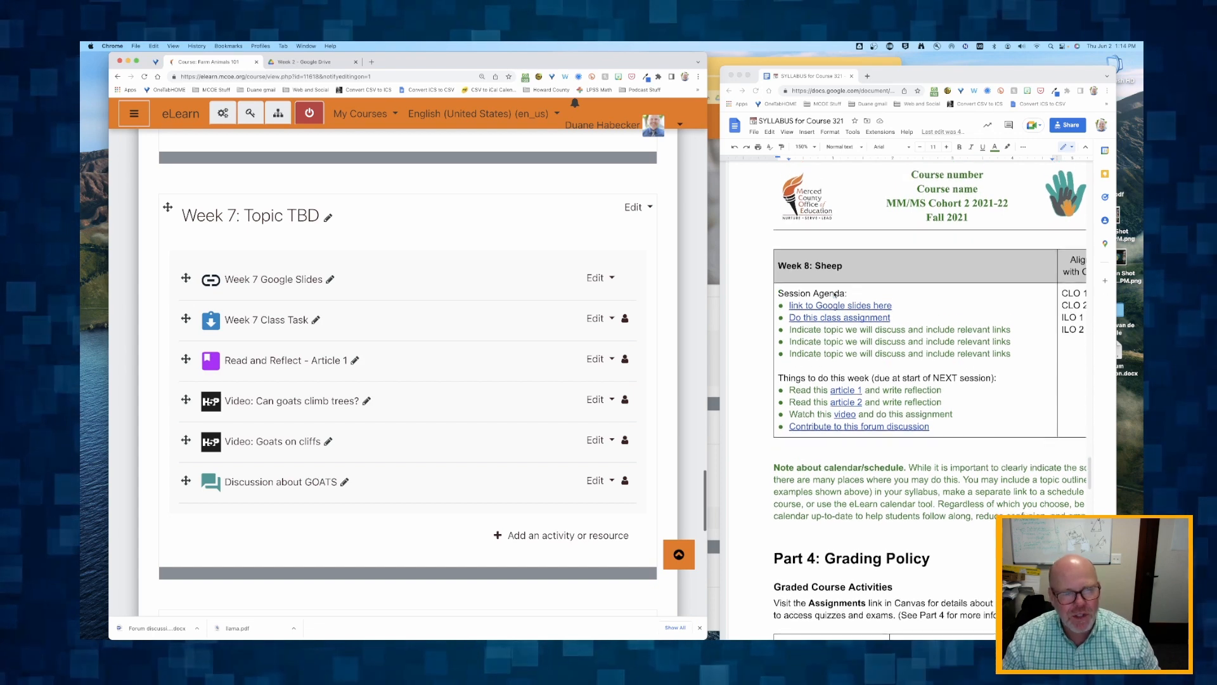
scroll(835, 302, "up", 6)
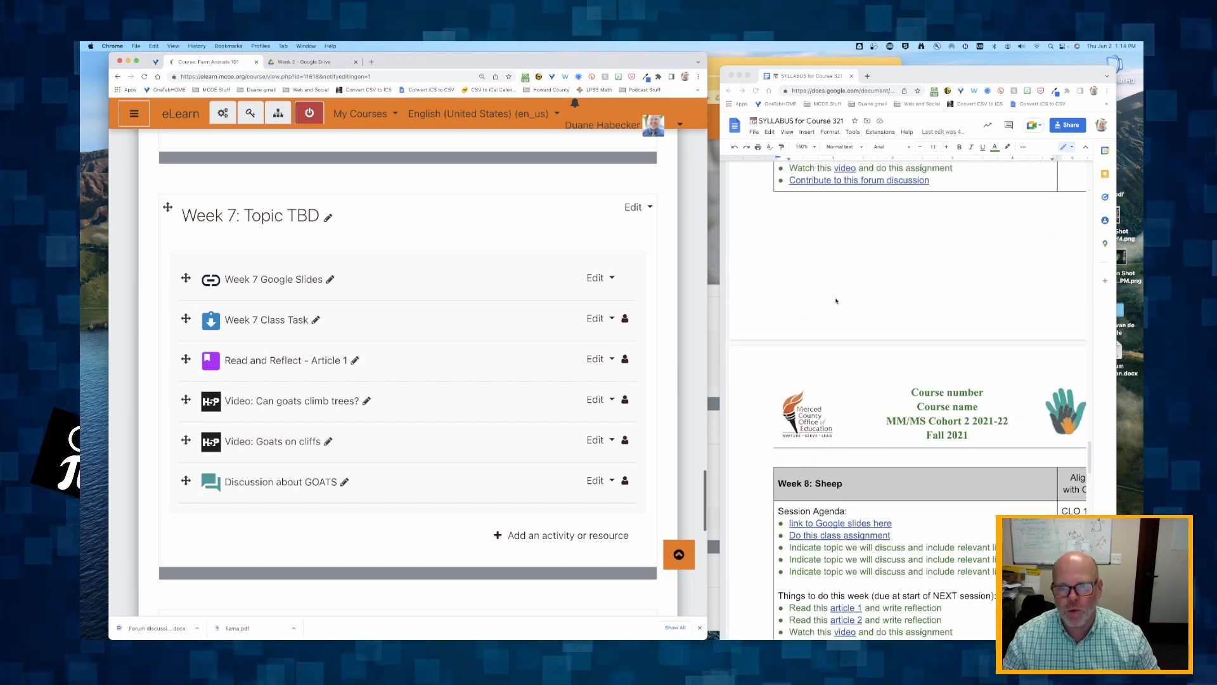
scroll(836, 301, "down", 1)
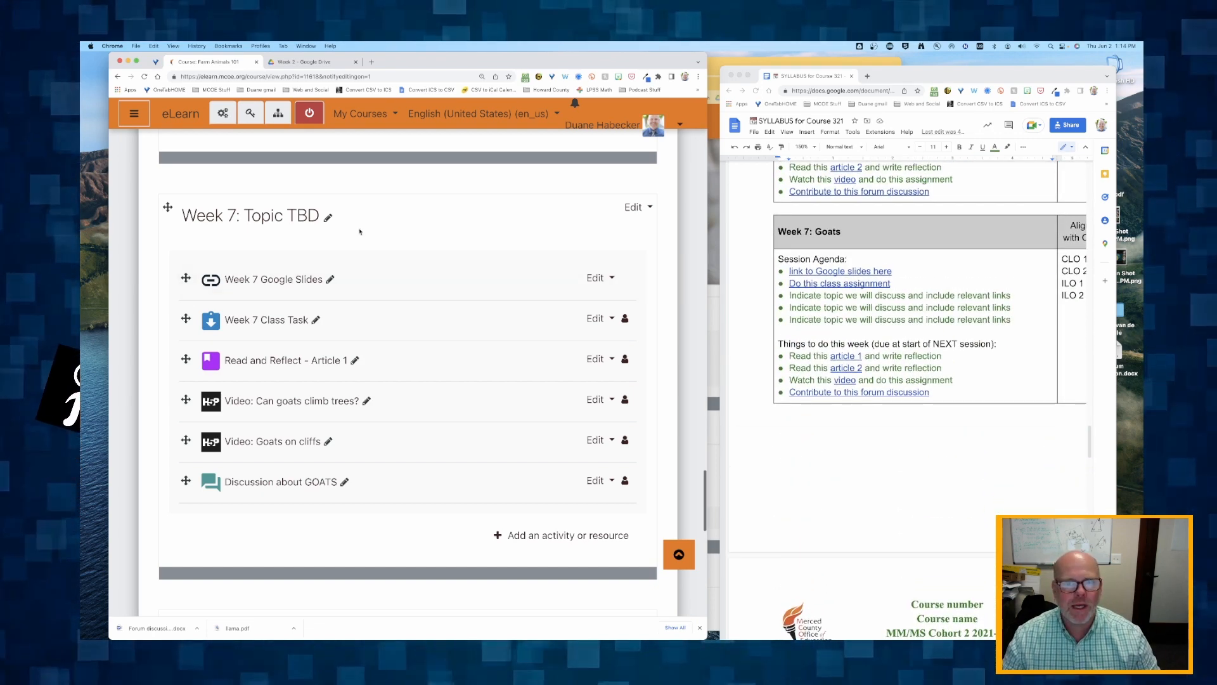
- Rename the Week 7 section as "Week 7: Goats", matching the syllabus
scroll(288, 229, "down", 2)
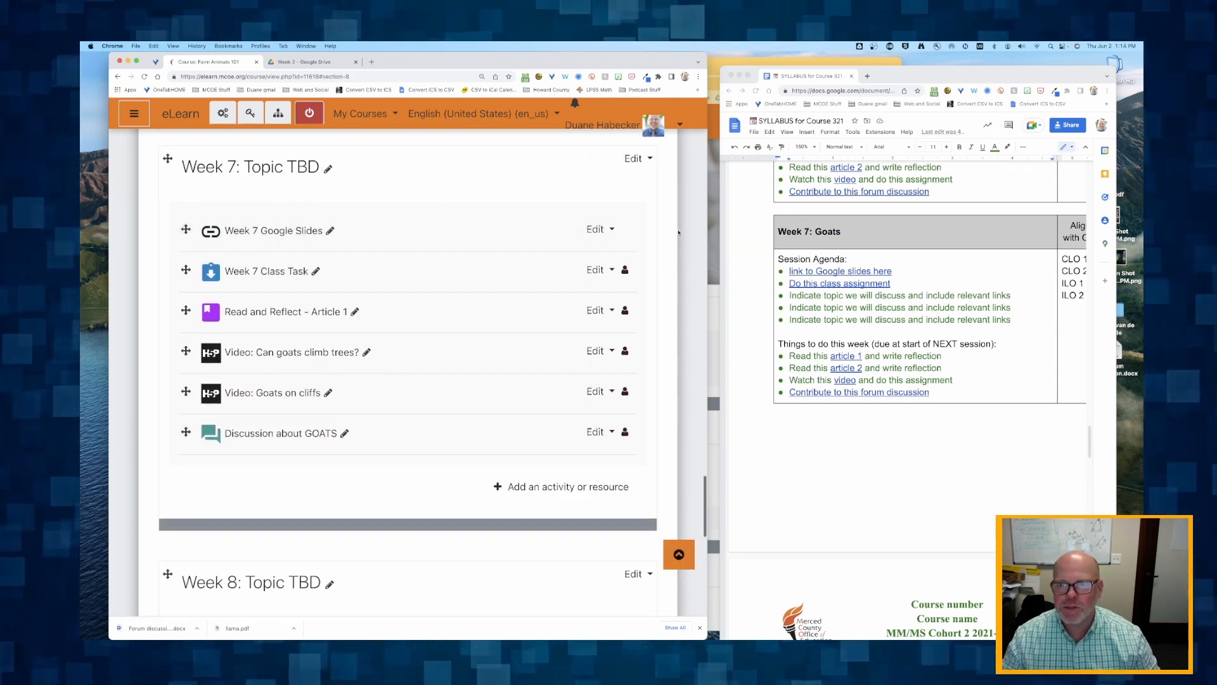
left_click(329, 170)
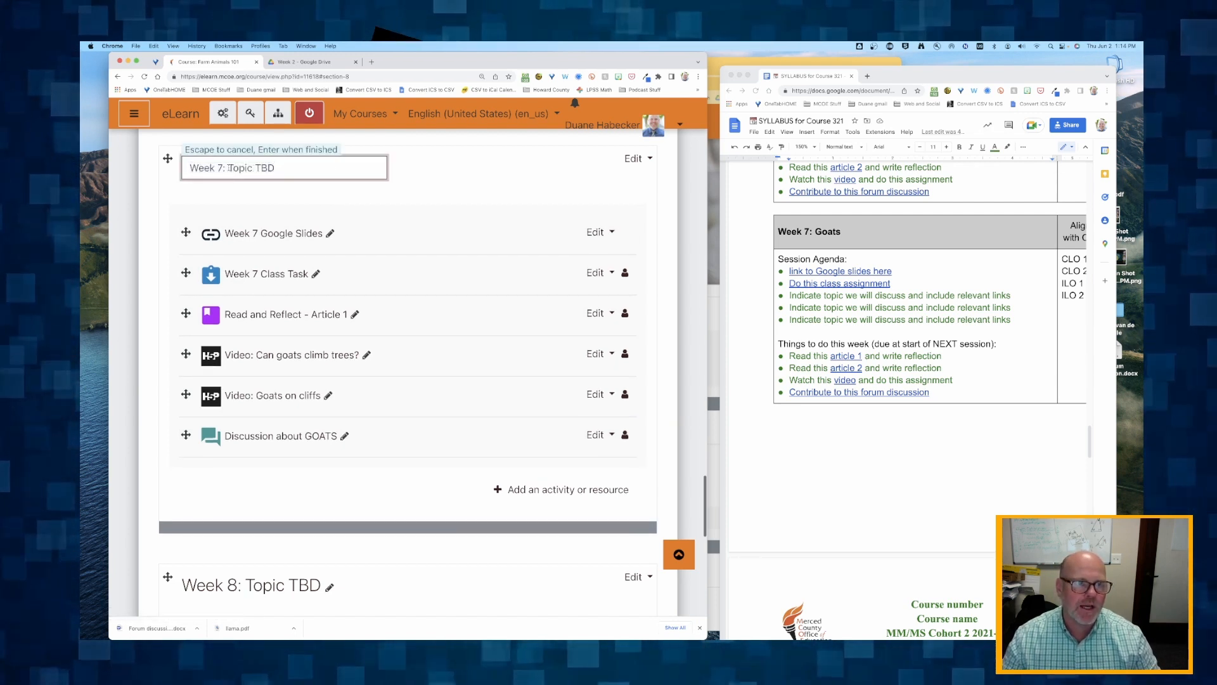
left_click_drag(228, 168, 343, 174)
type("Goats")
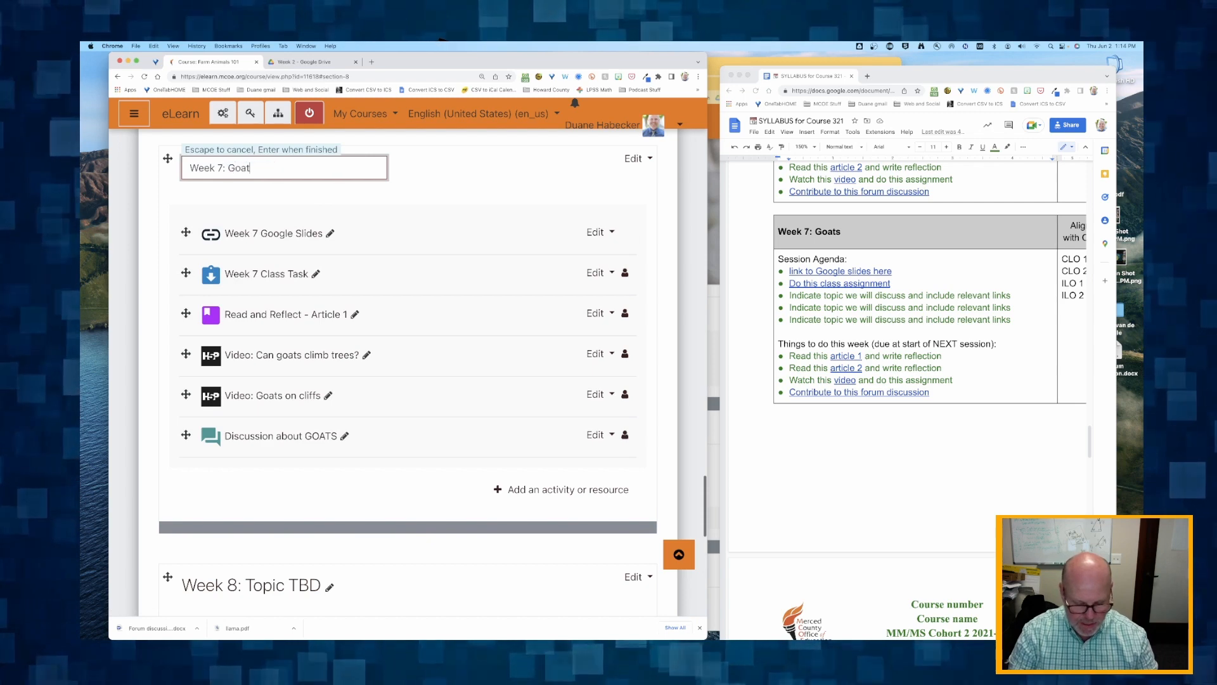
key("Return")
- Try reordering the Goats section by moving the Class Task and Article 1 above Google Slides, and return Google Slides to the first place
scroll(296, 377, "down", 2)
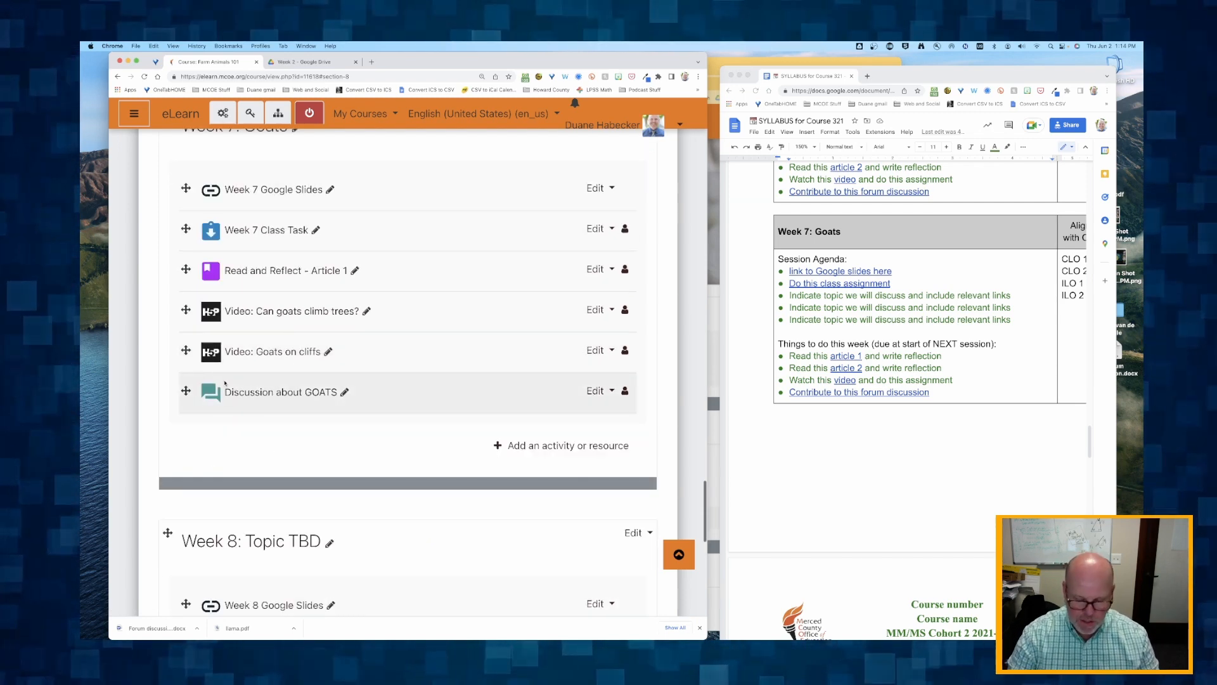
key("super+minus")
key("super+minus")
scroll(224, 382, "up", 3)
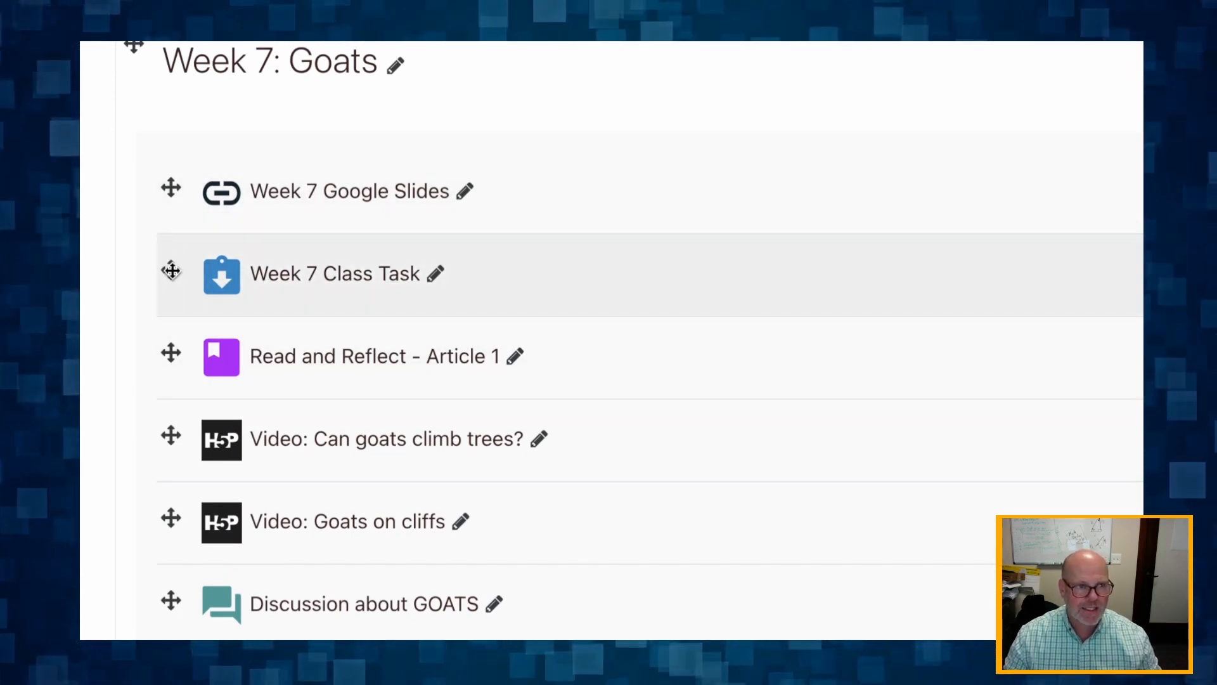
left_click_drag(170, 271, 180, 230)
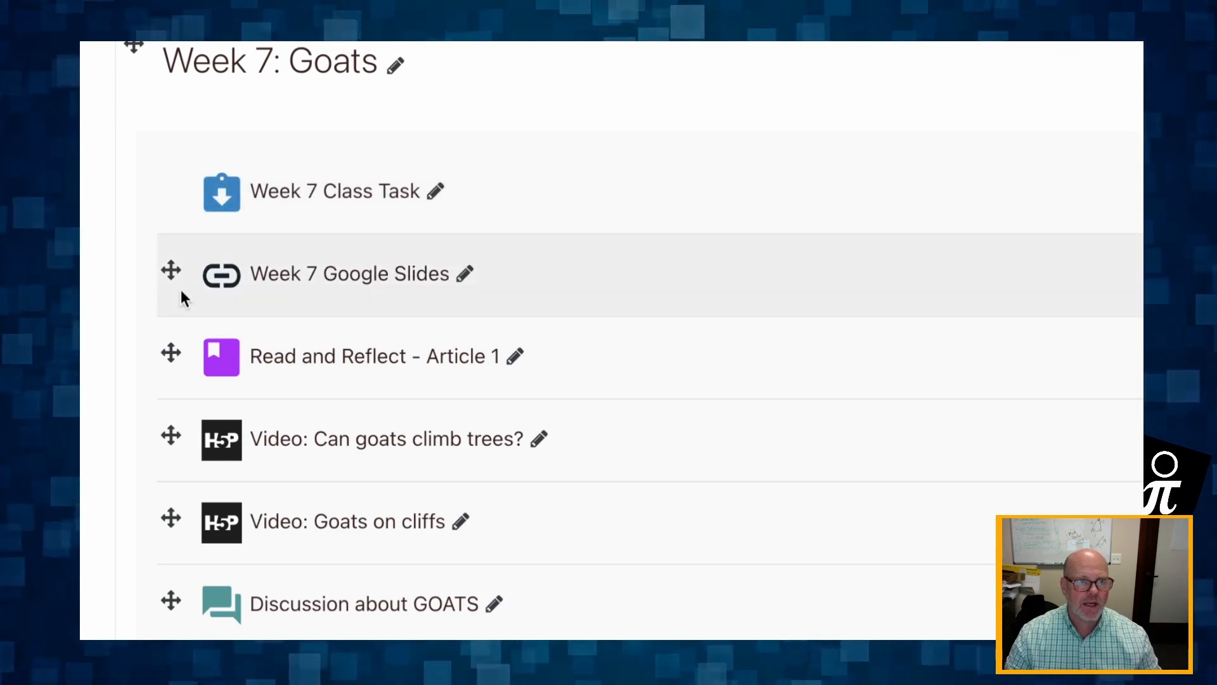
left_click_drag(170, 353, 176, 289)
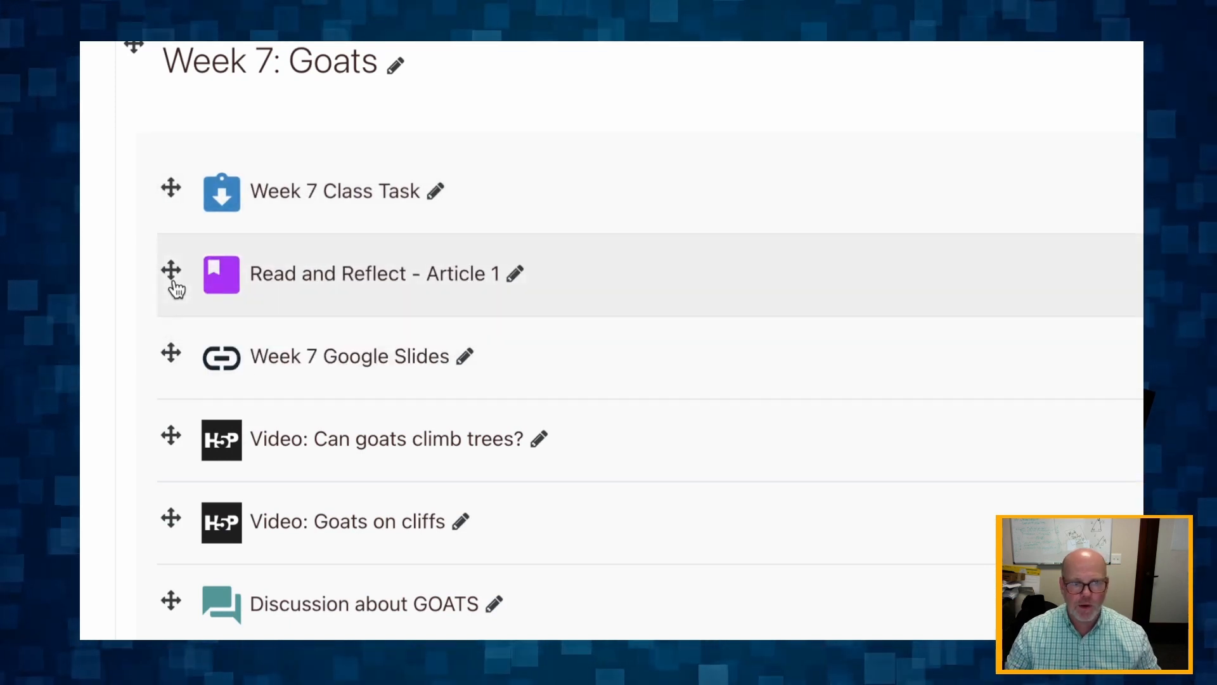
left_click_drag(170, 354, 175, 199)
scroll(181, 328, "down", 3)
scroll(180, 328, "up", 3)
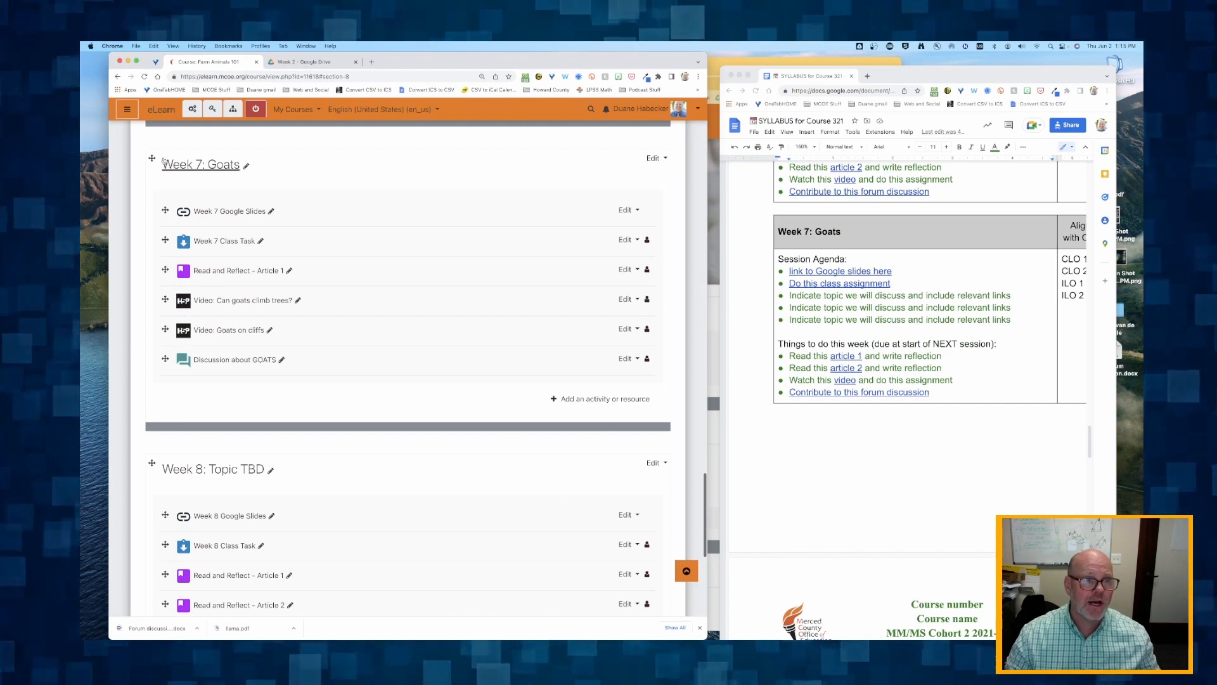
- Move the whole Week 8 section above the "Week 7: Goats" section
scroll(159, 386, "up", 1)
scroll(160, 387, "up", 1)
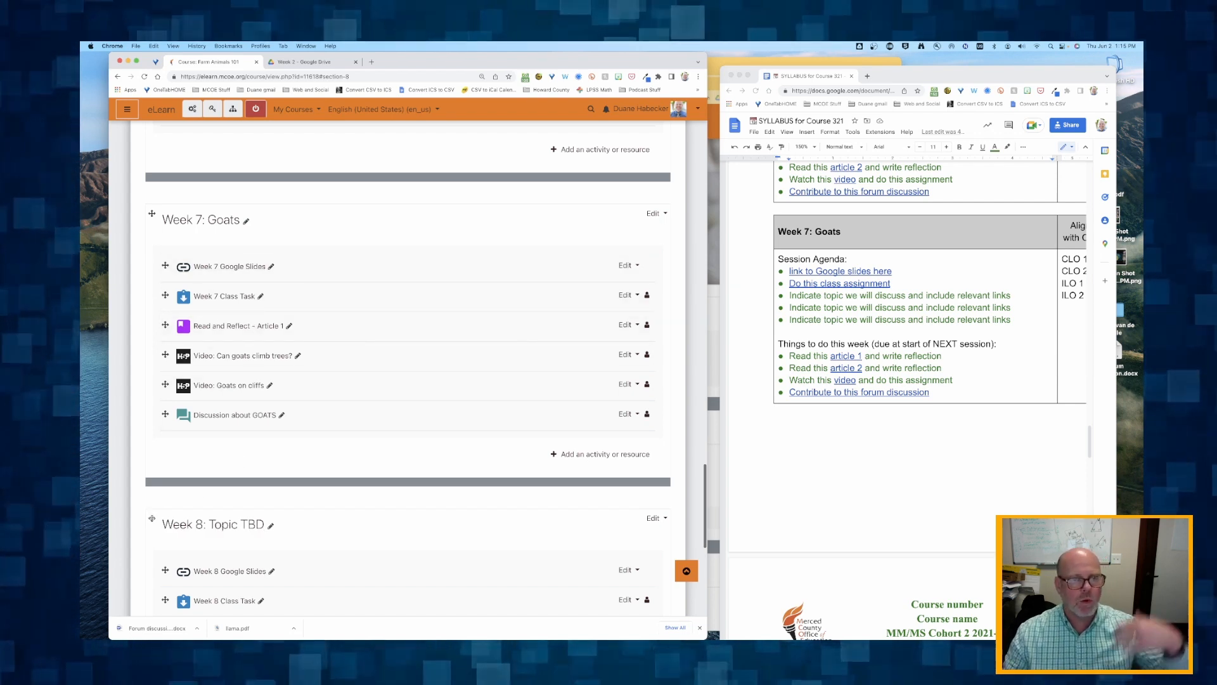
left_click_drag(152, 518, 172, 411)
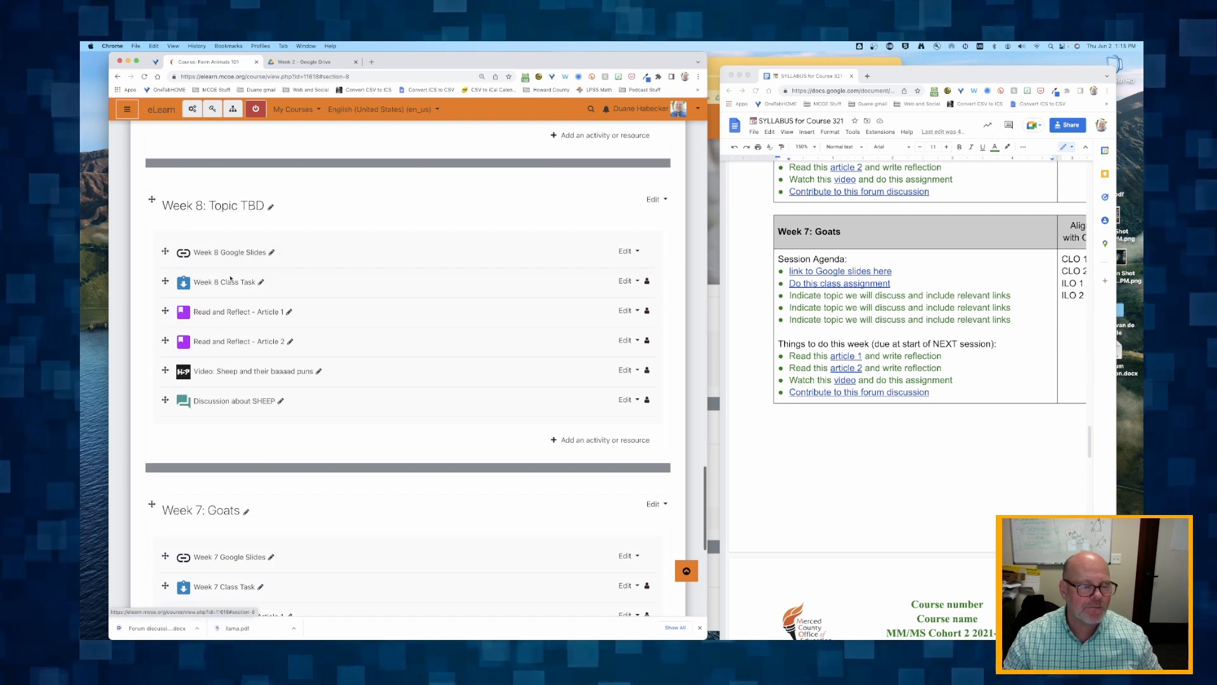
- Rename the Goats section as "Week 8: Goats" to match its new place in the course
scroll(235, 286, "down", 1)
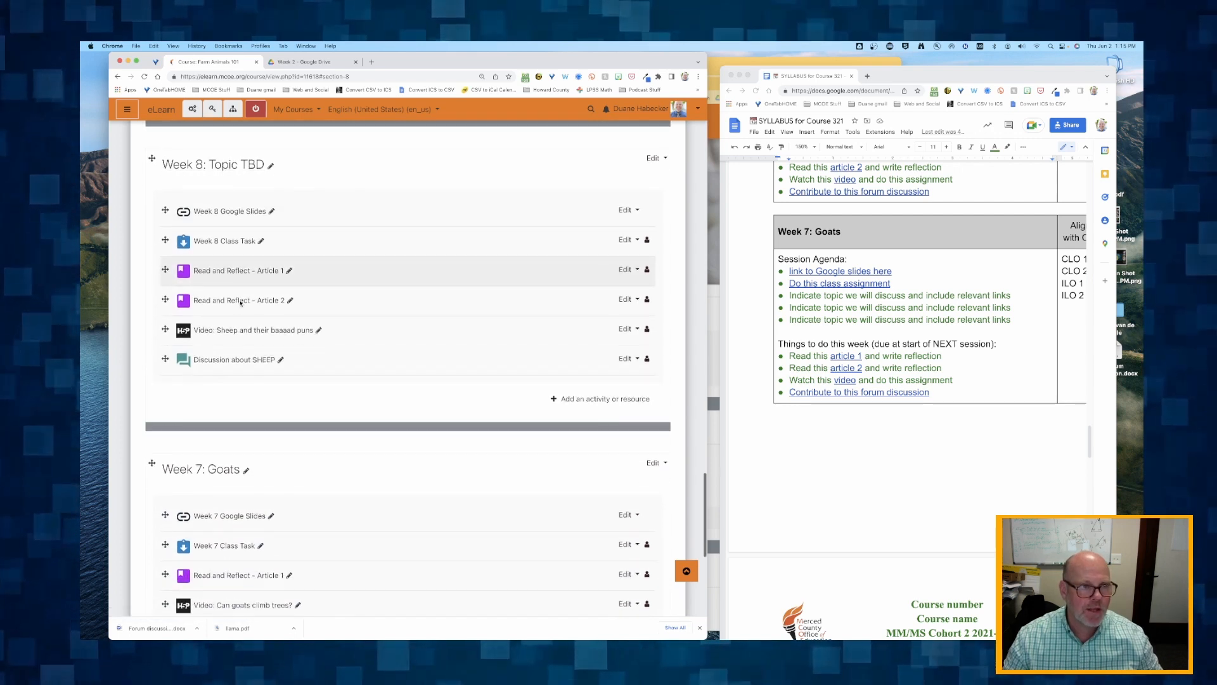
left_click(245, 471)
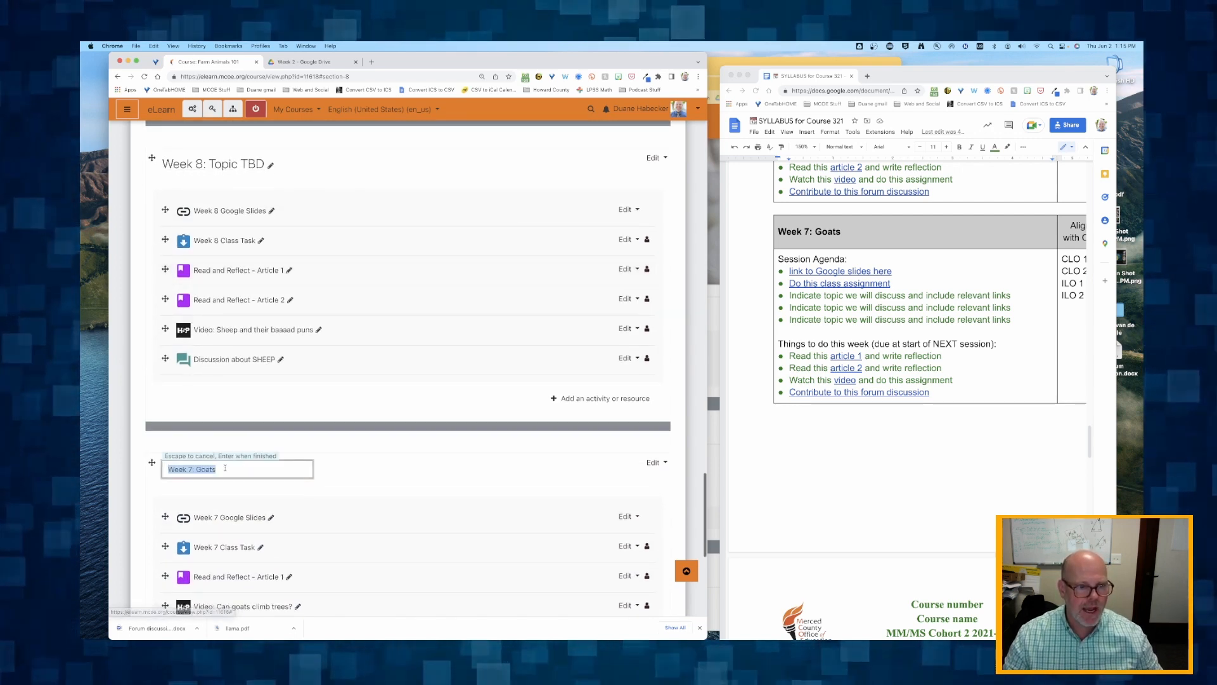
left_click(191, 469)
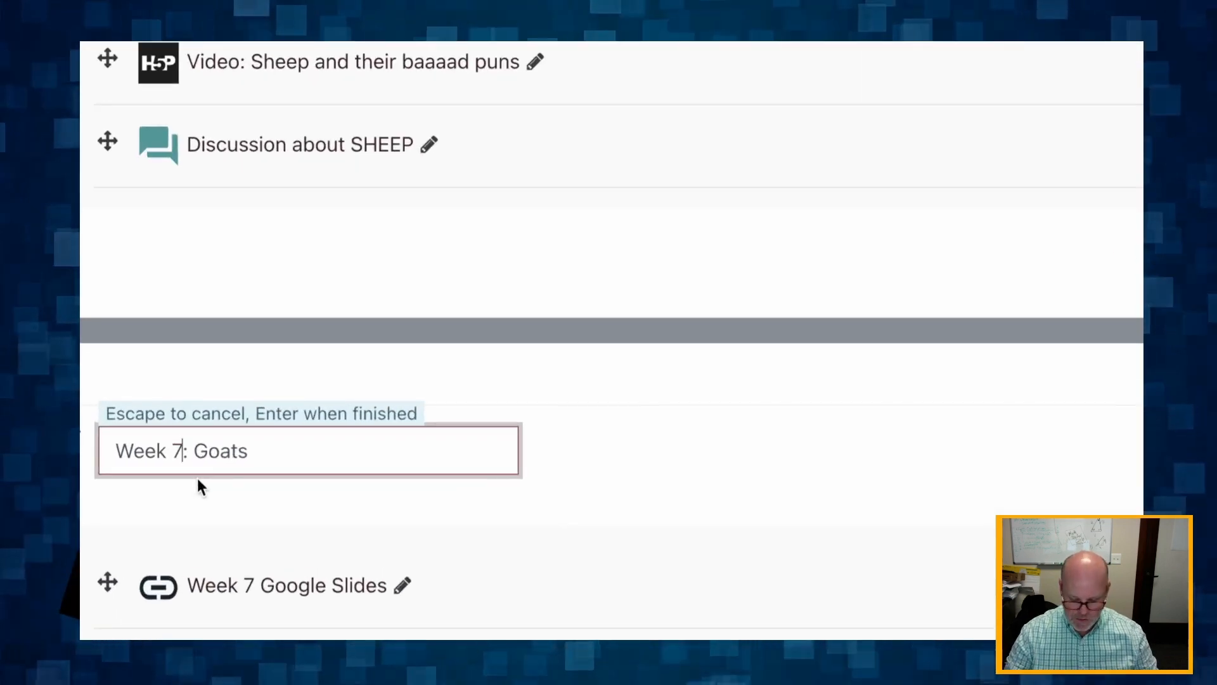
key("BackSpace")
type("8")
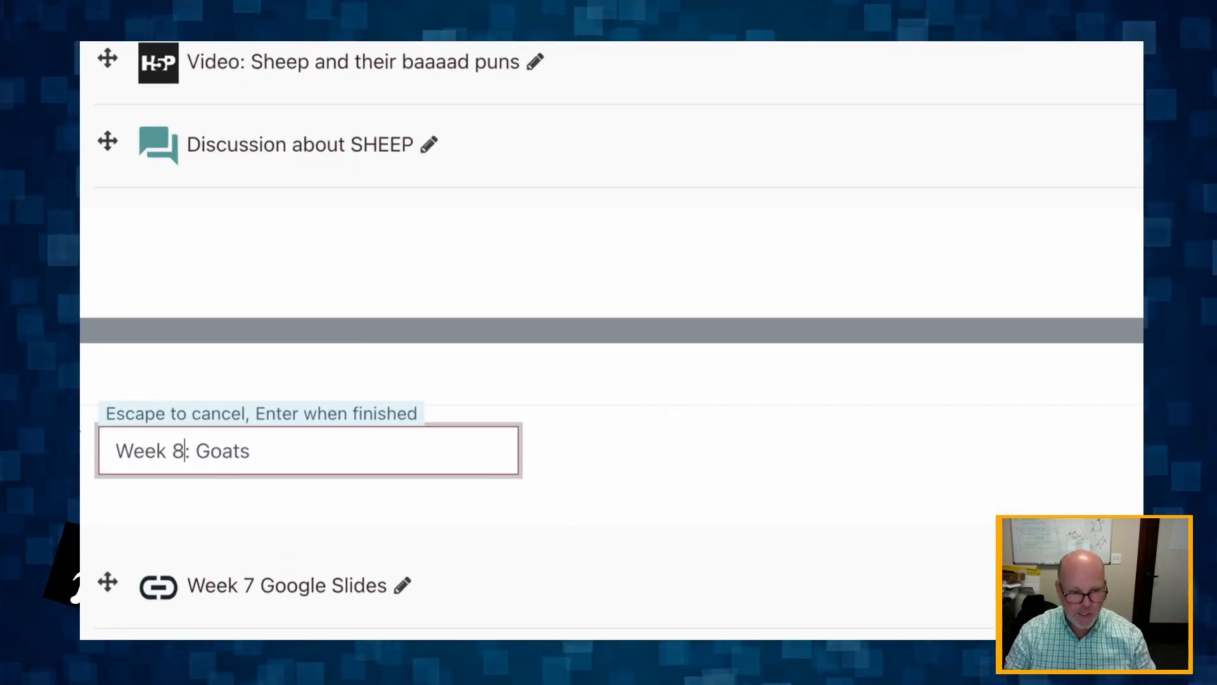
key("Return")
- Rename the "Week 8: Topic TBD" section below Week 6 as "Week 7: Sheep"
scroll(178, 412, "up", 8)
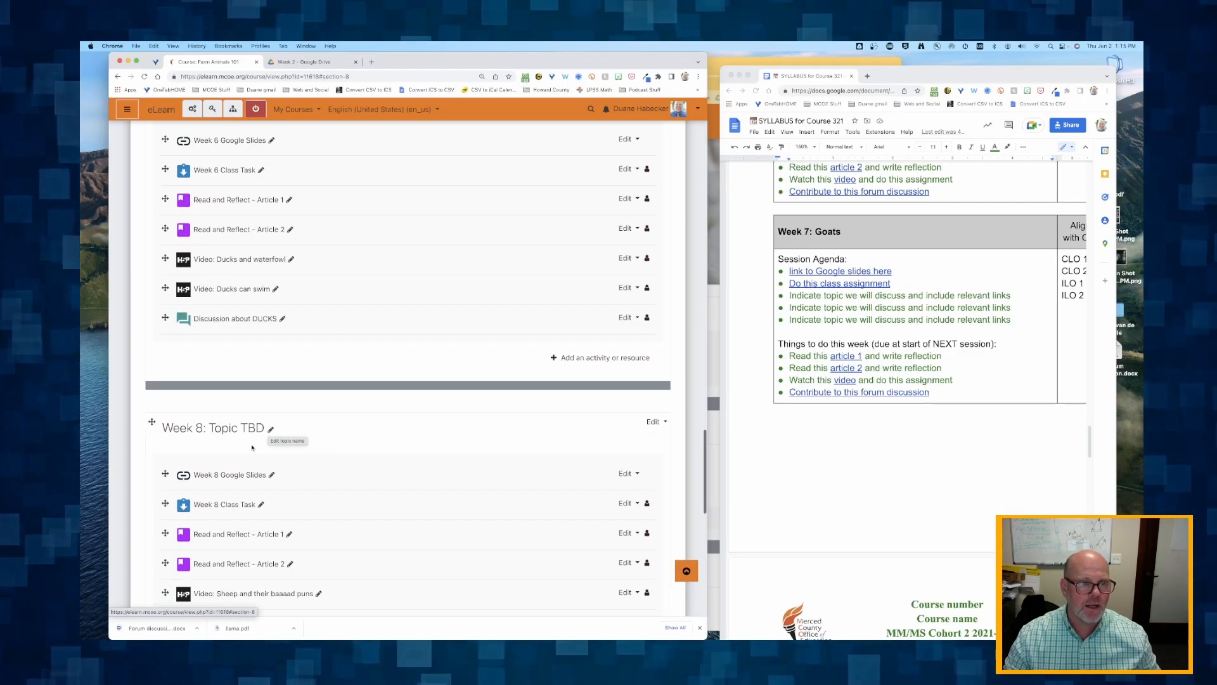
scroll(346, 396, "up", 10)
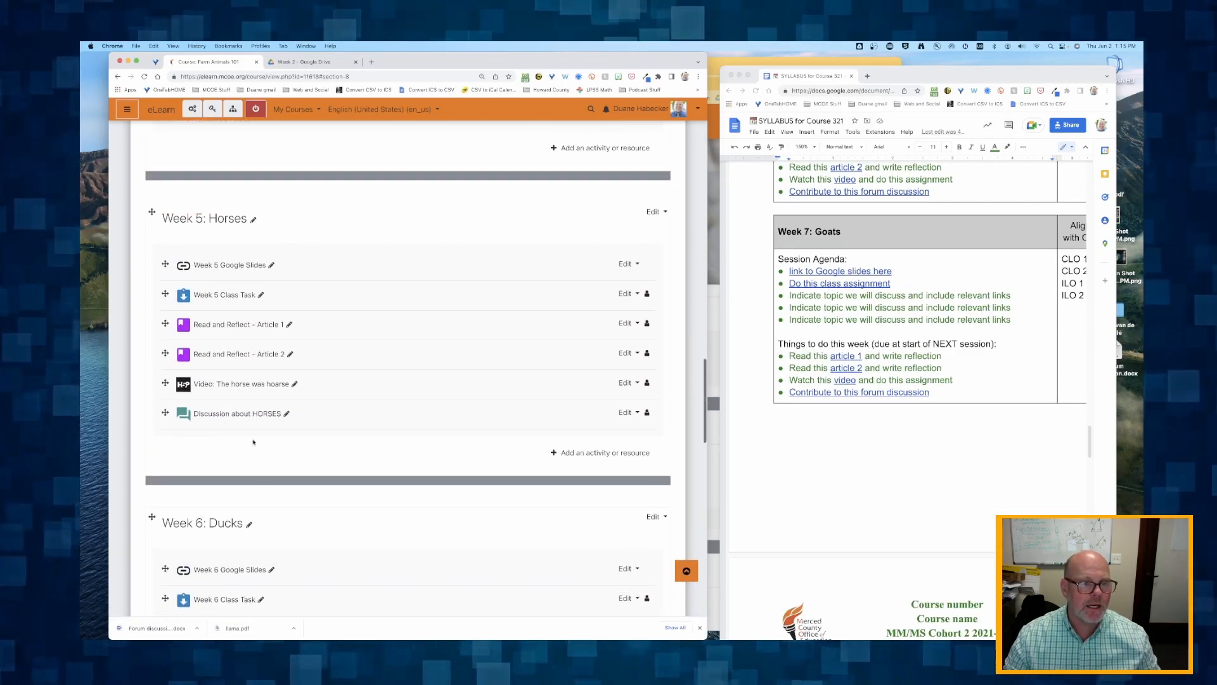
scroll(253, 442, "down", 10)
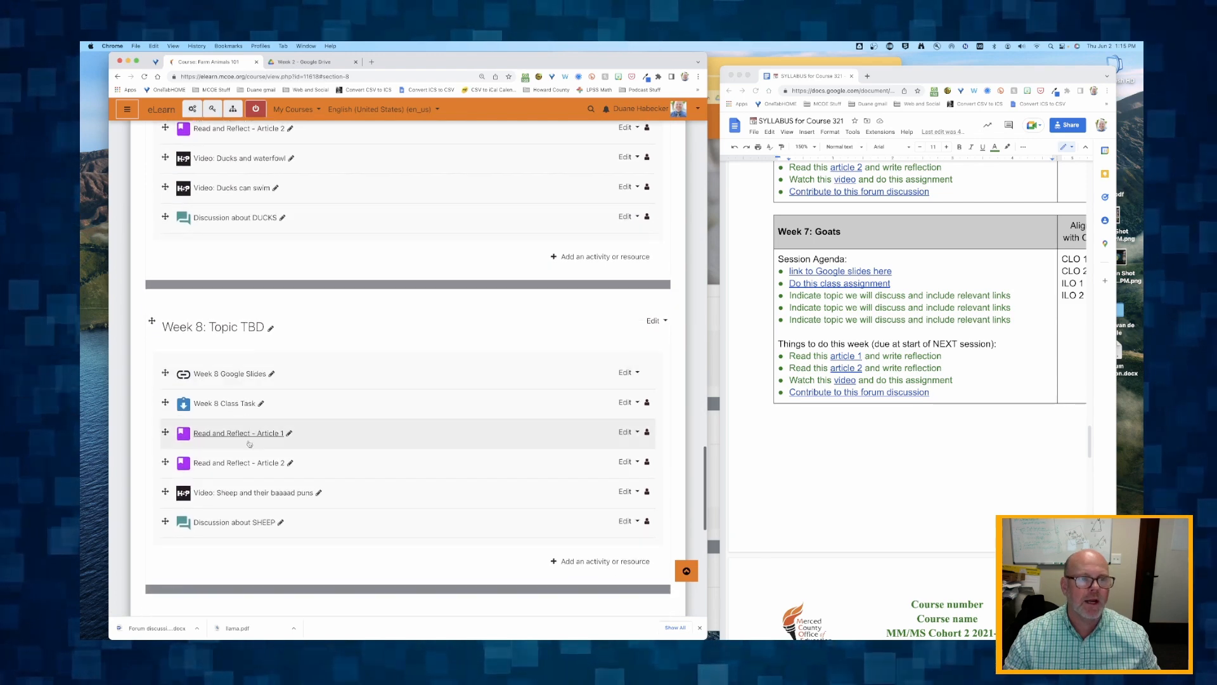
scroll(851, 304, "down", 10)
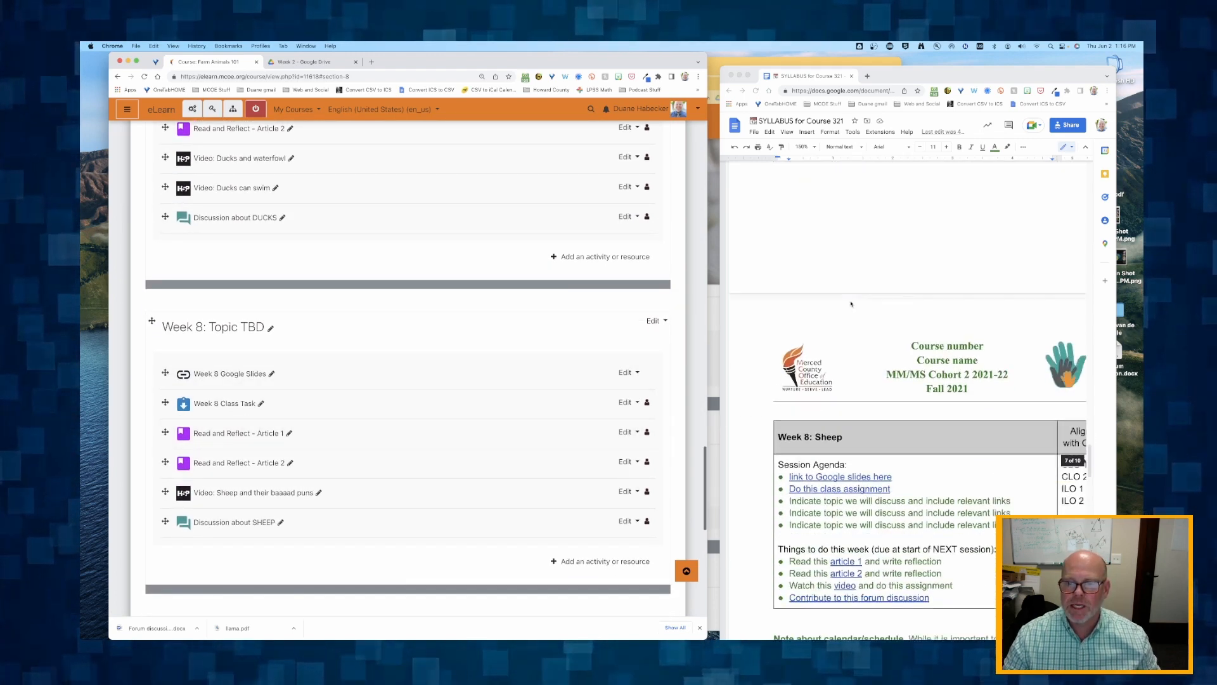
left_click(271, 328)
left_click(253, 326)
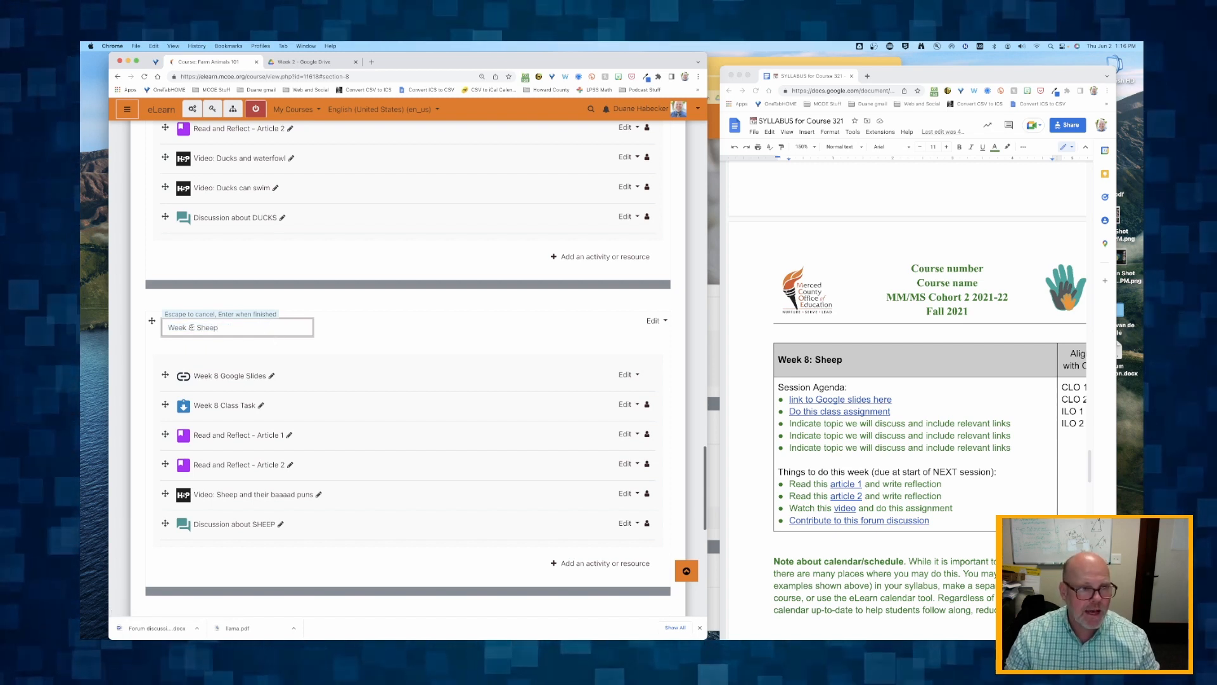
type("7")
key("Return")
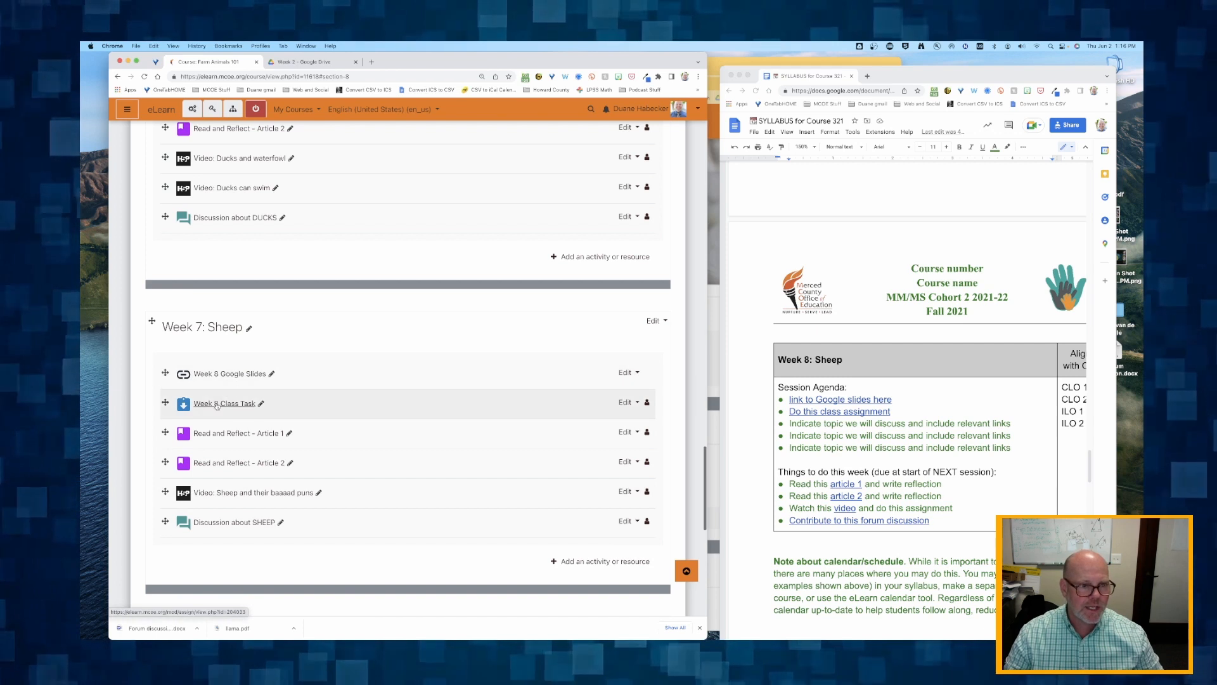
- Rename the Sheep section's slides link as "Week 7 Google Slides" and its assignment as "Week 7 Class Task"
left_click(272, 374)
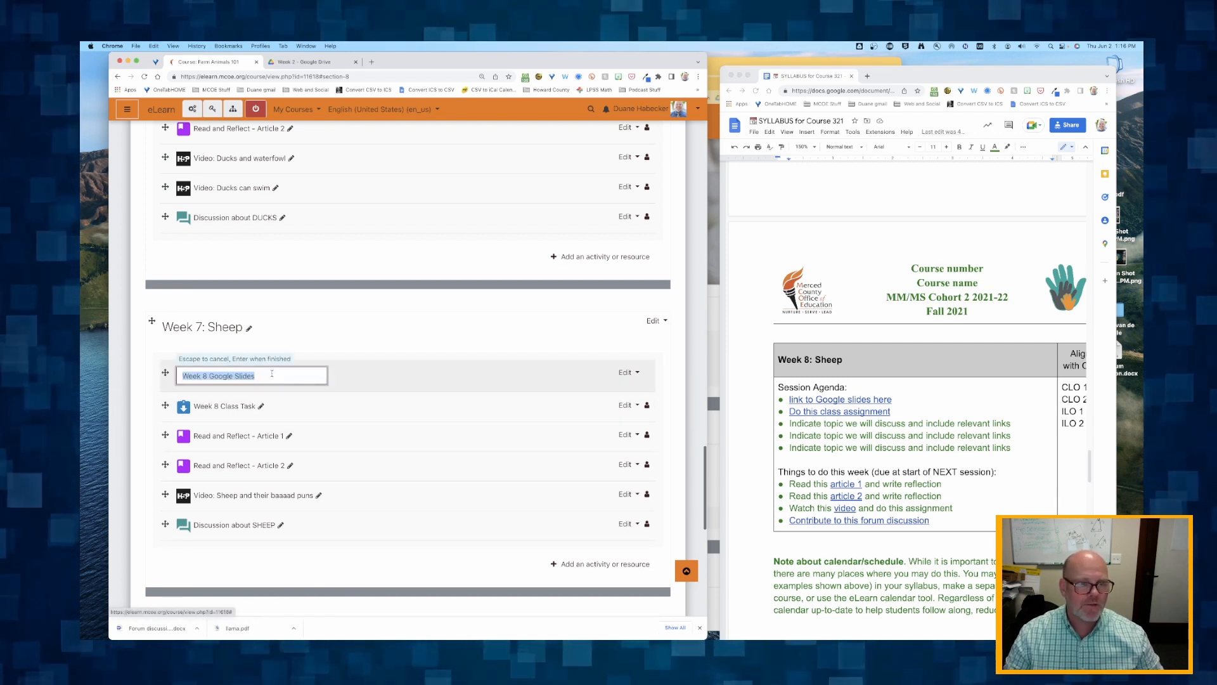
left_click(206, 376)
type("7")
key("Return")
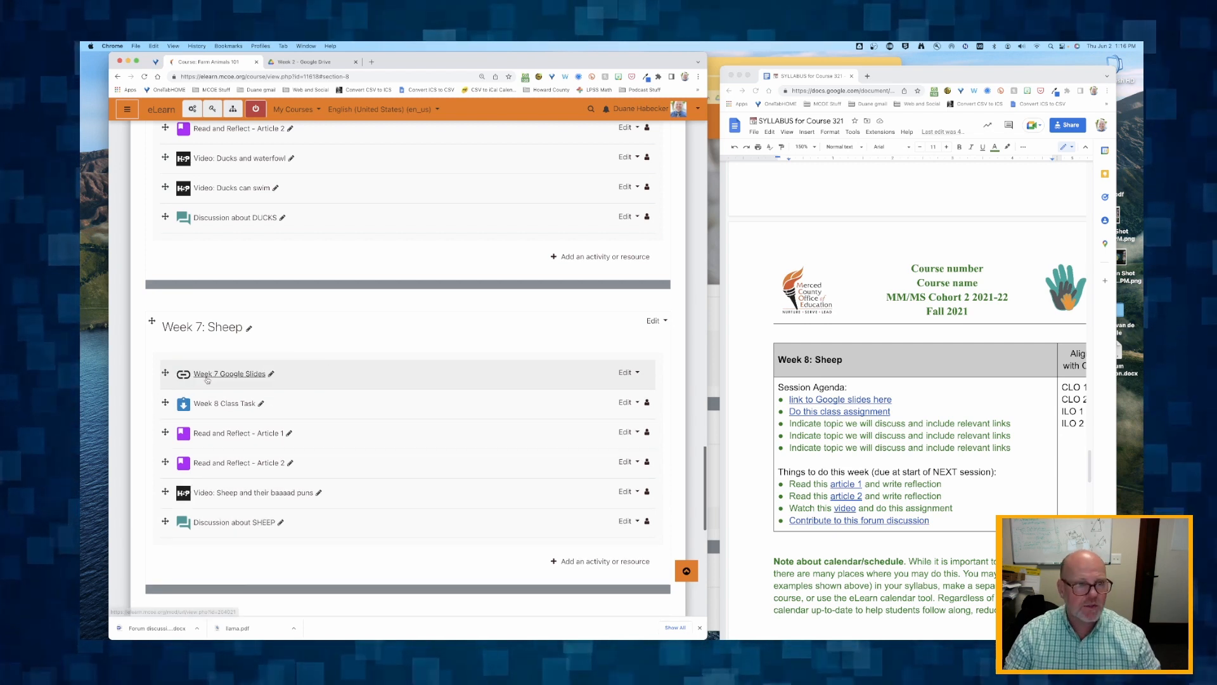
left_click(261, 405)
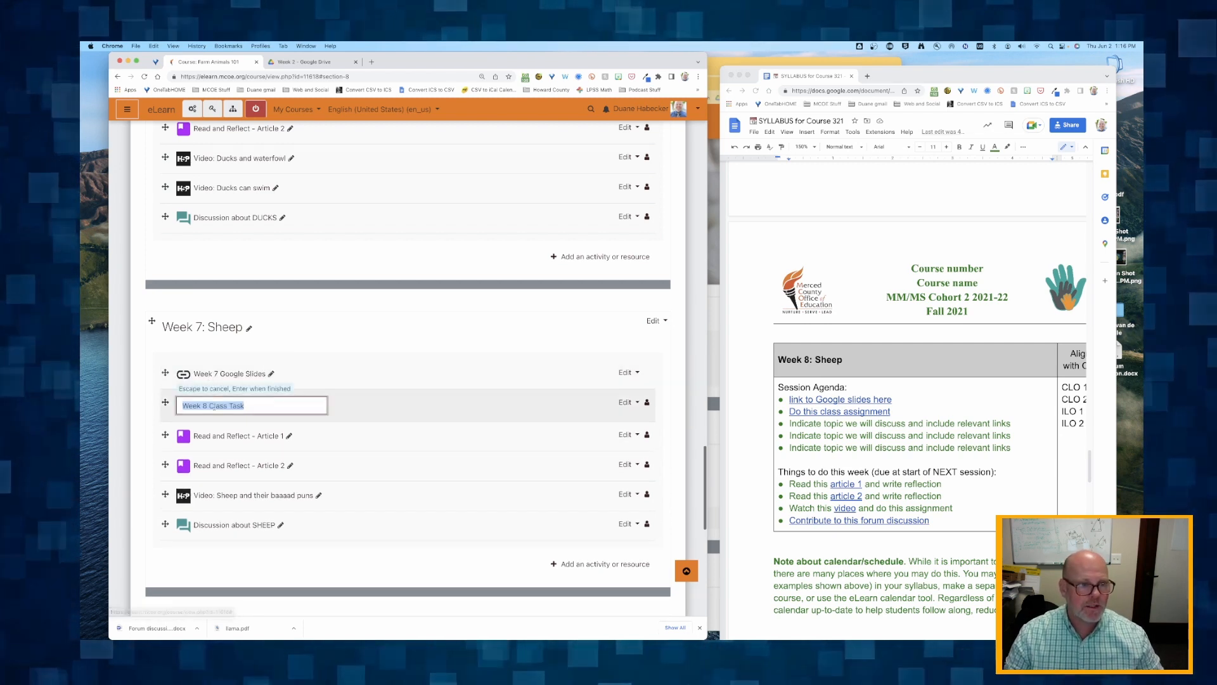
left_click(205, 406)
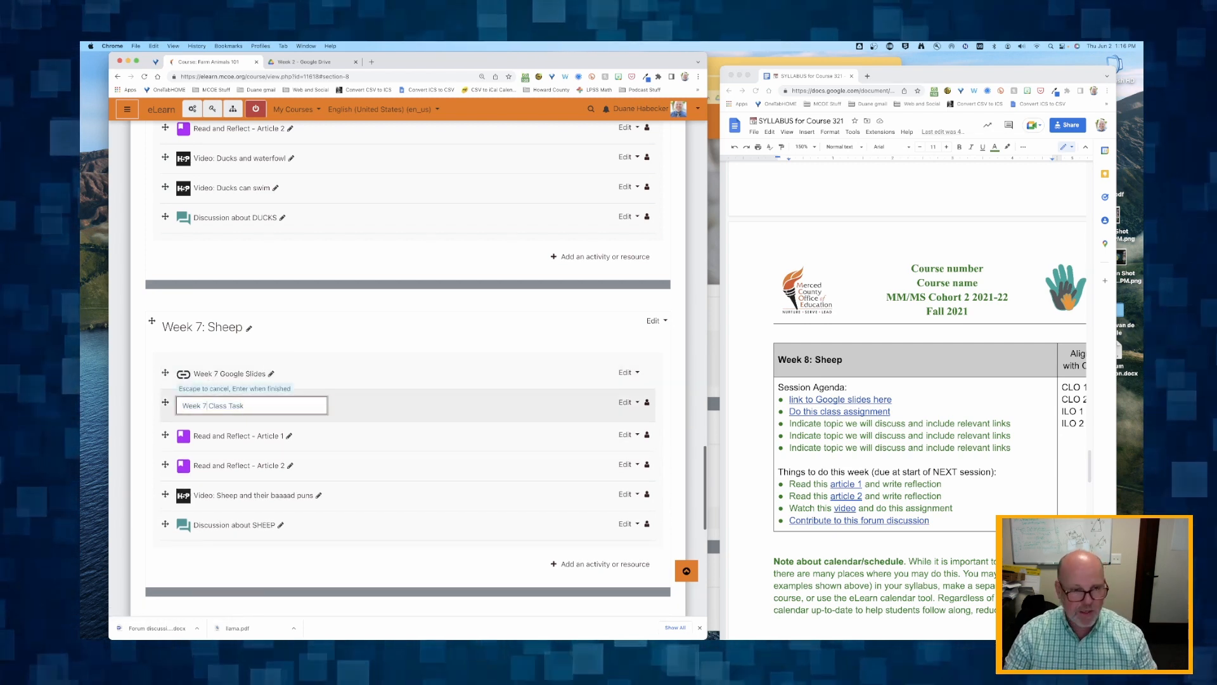
type("7")
key("Return")
scroll(204, 409, "down", 2)
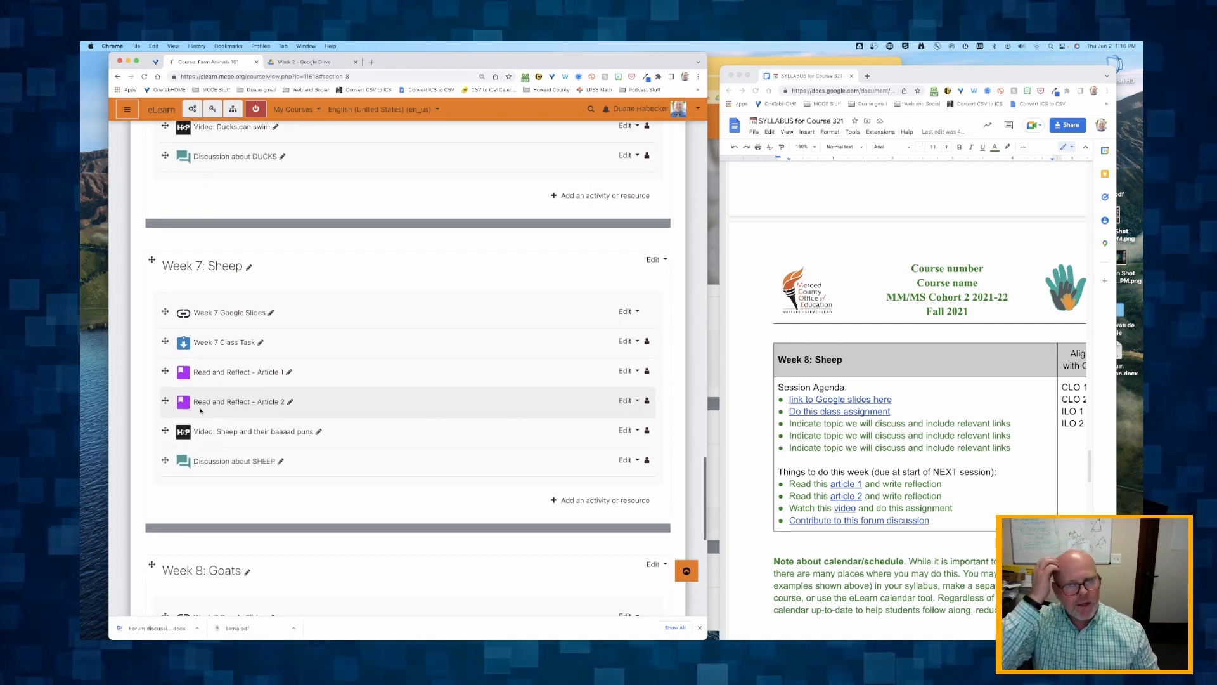
- In the syllabus document, mark the line above the "Week 8: Sheep" table with xxx and move that table above the "Week 7: Goats" table
scroll(200, 411, "down", 4)
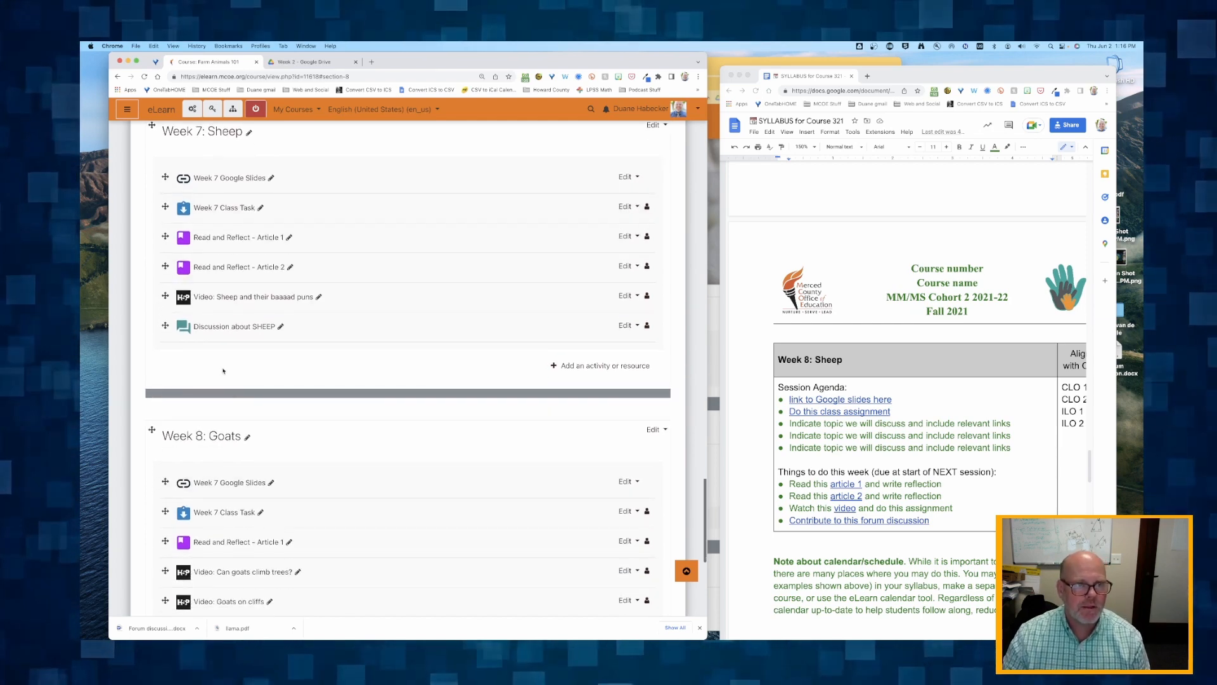
scroll(217, 332, "up", 2)
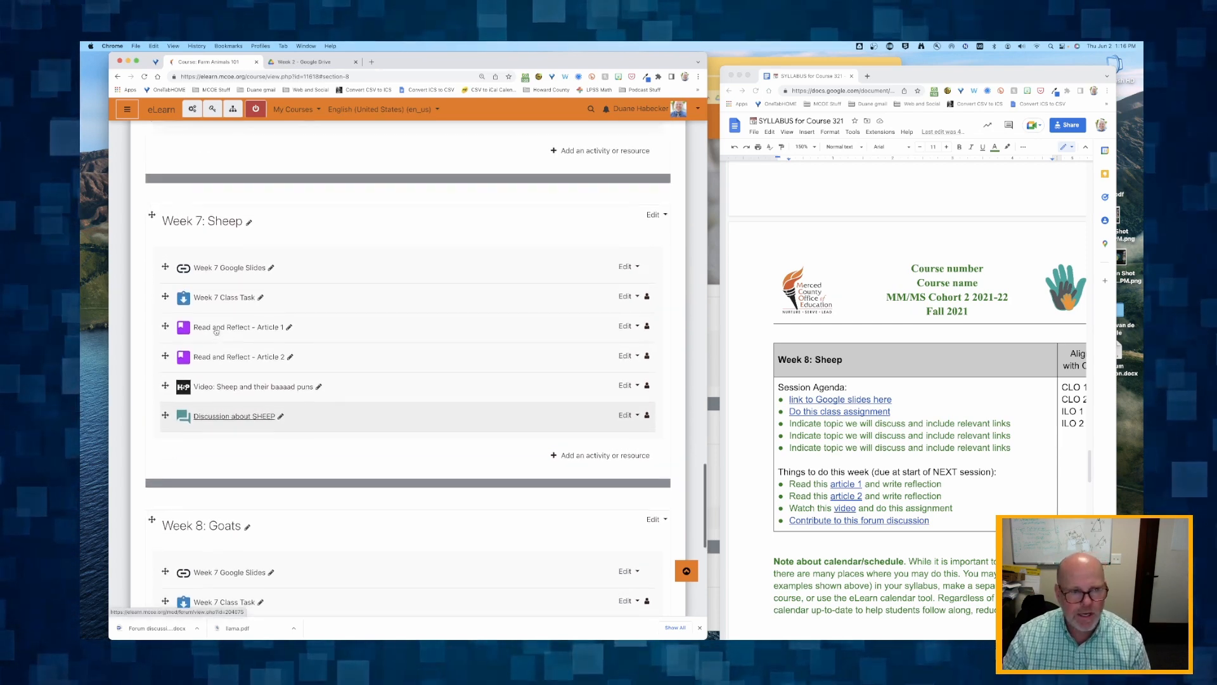
left_click(854, 366)
scroll(853, 364, "up", 10)
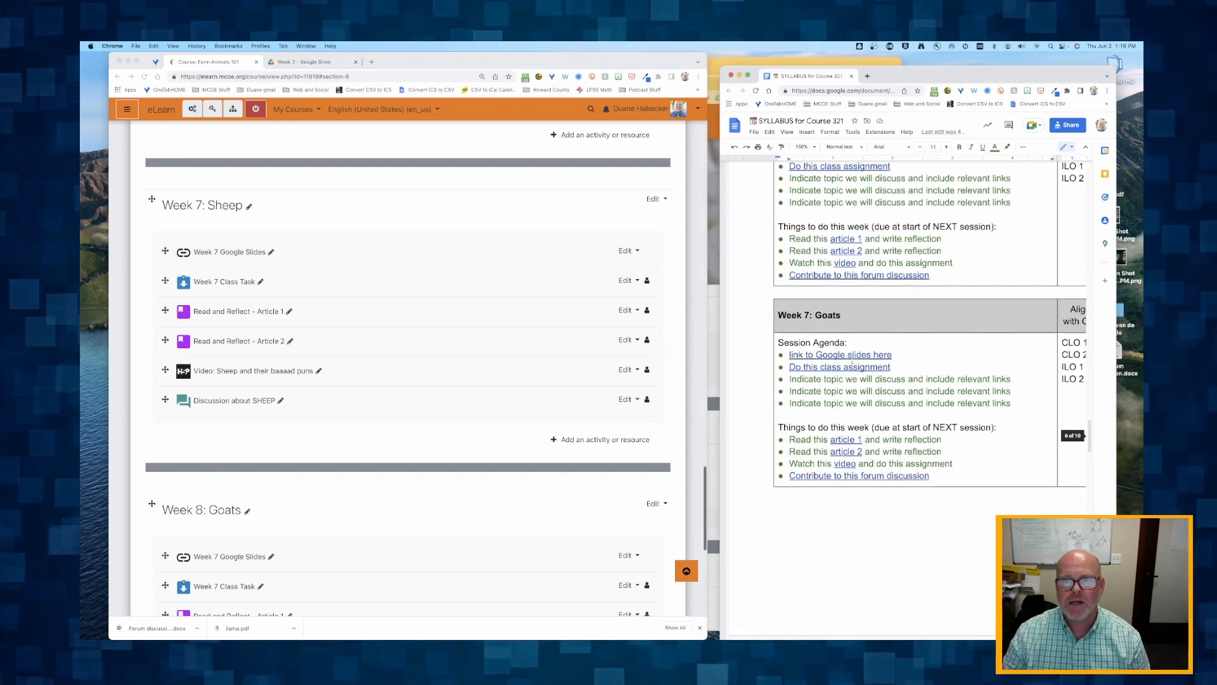
scroll(849, 355, "down", 4)
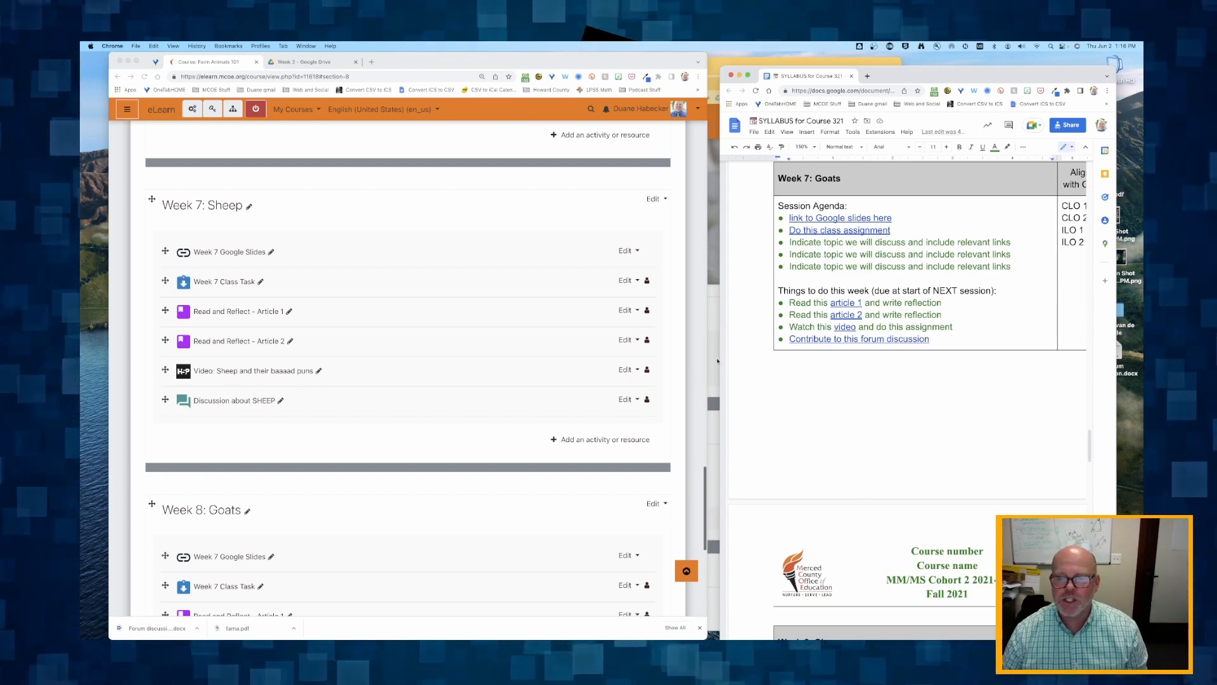
scroll(823, 454, "down", 5)
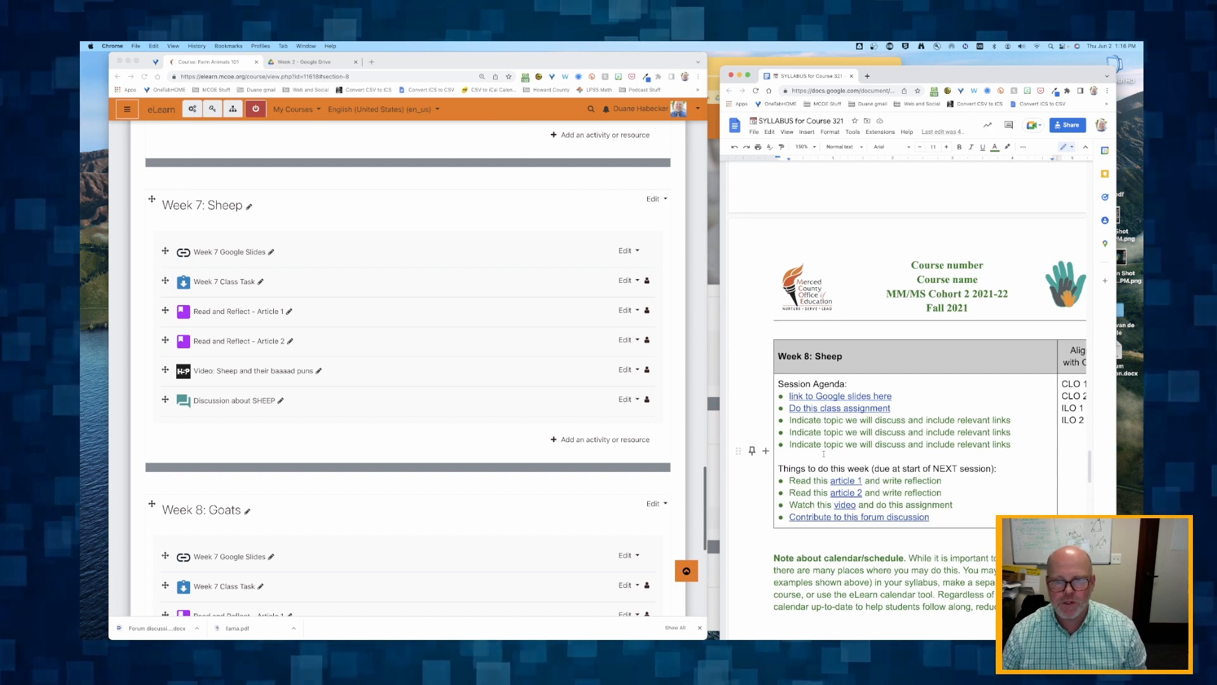
left_click(780, 334)
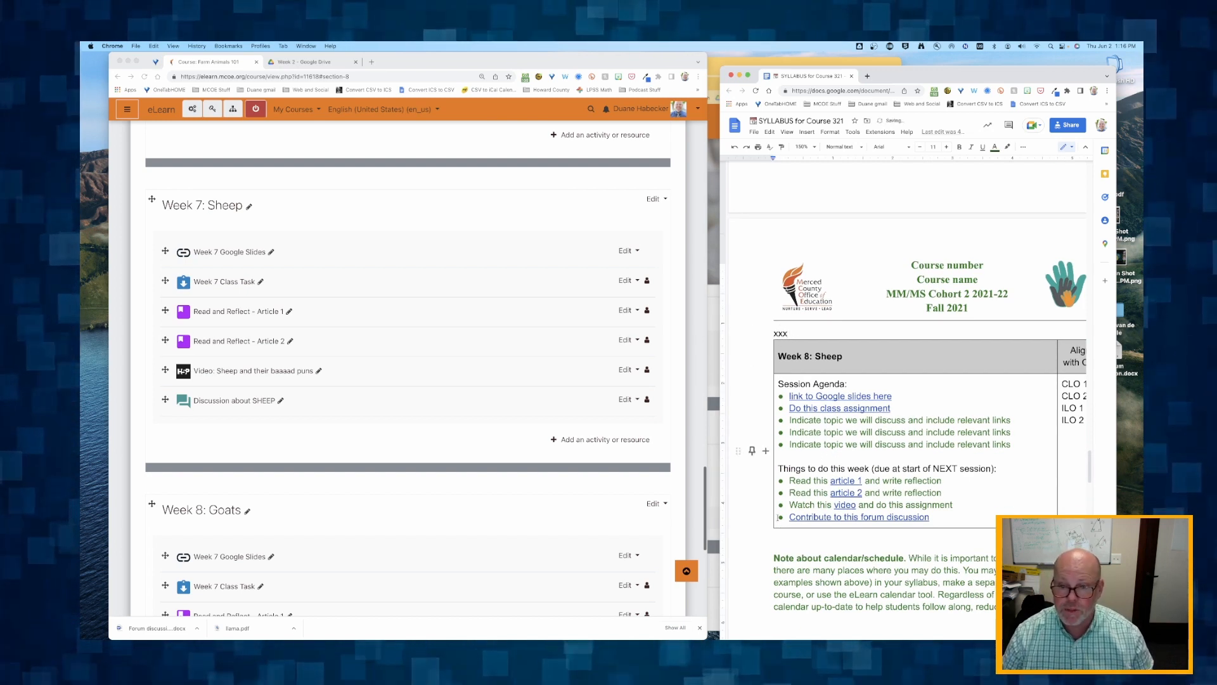
left_click_drag(779, 534, 771, 333)
key("ctrl+x")
scroll(780, 317, "up", 10)
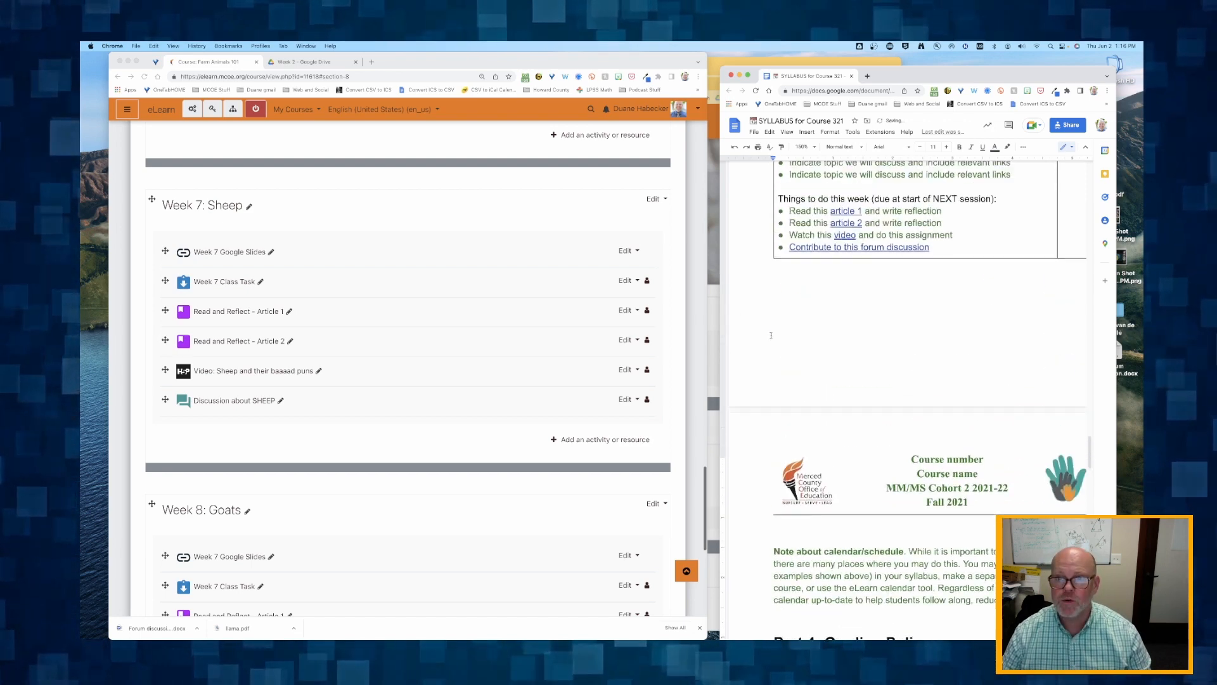
left_click(779, 275)
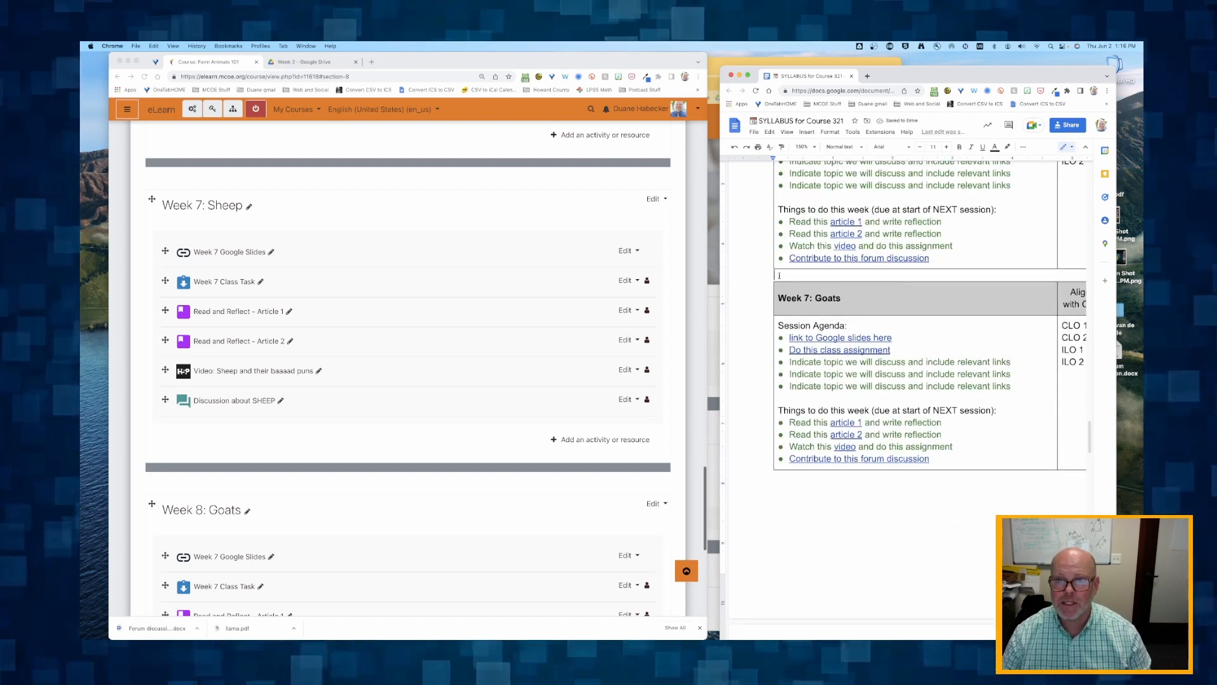
key("cmd+v")
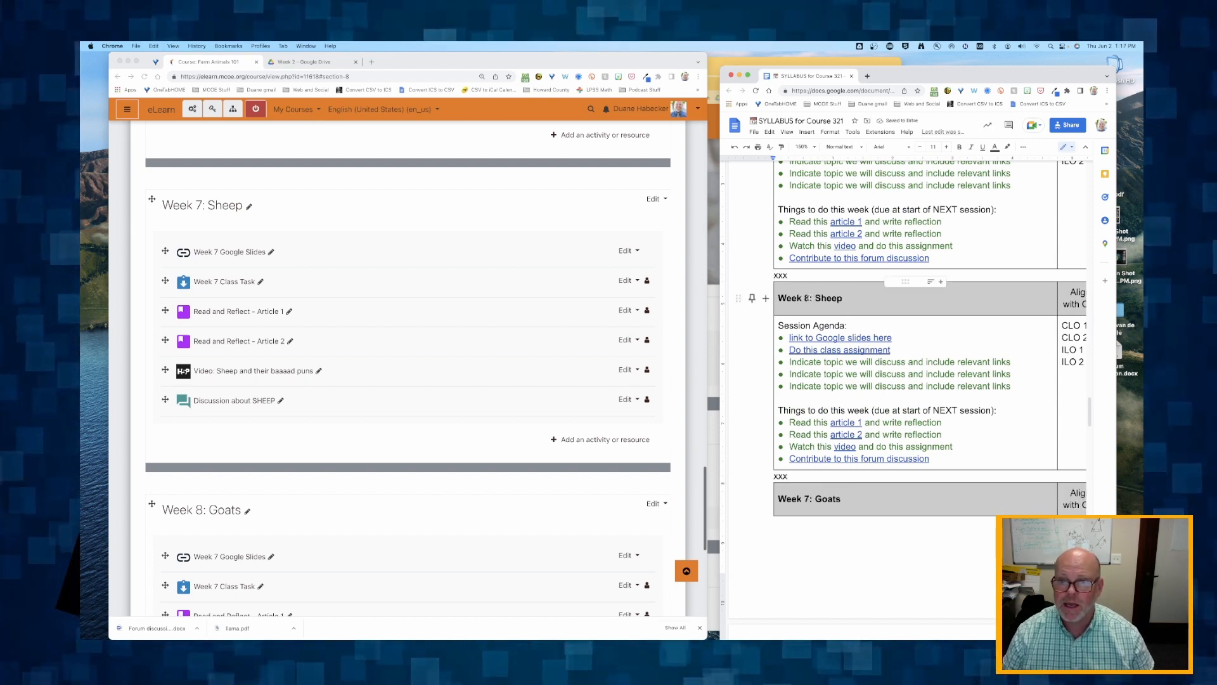
- Rename the moved syllabus table's heading as "Week 7: Sheep" and delete the xxx markers above and below the table
left_click(809, 298)
key("BackSpace")
type("7")
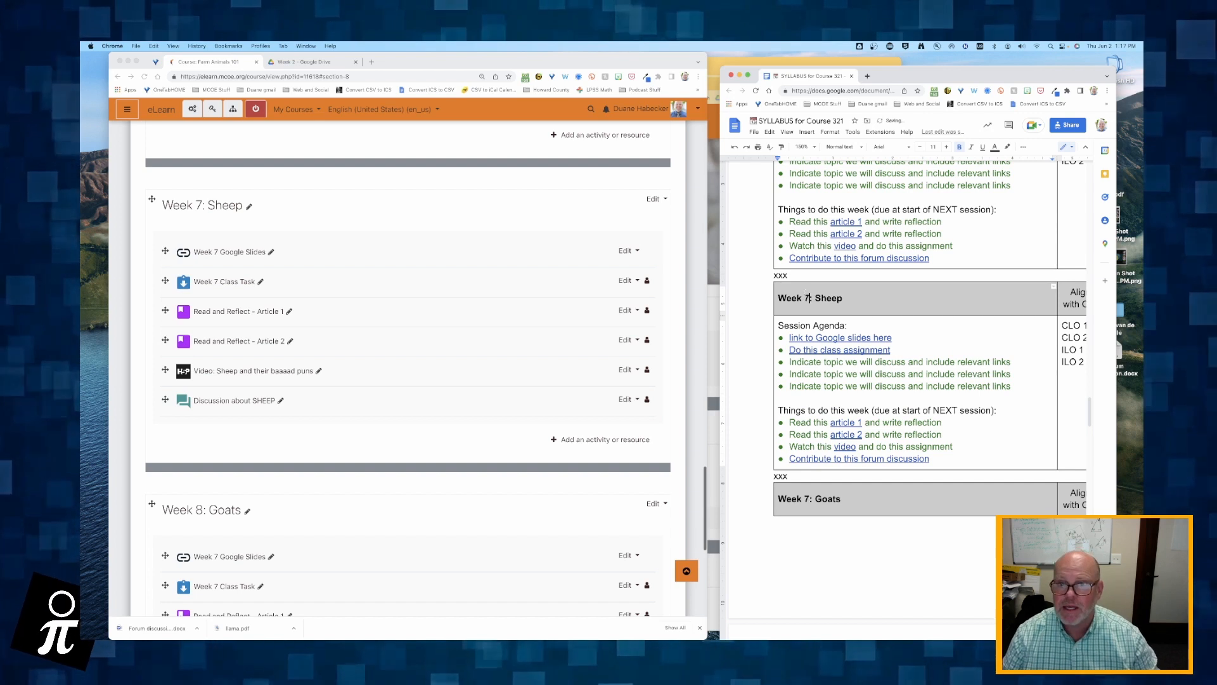
left_click(790, 276)
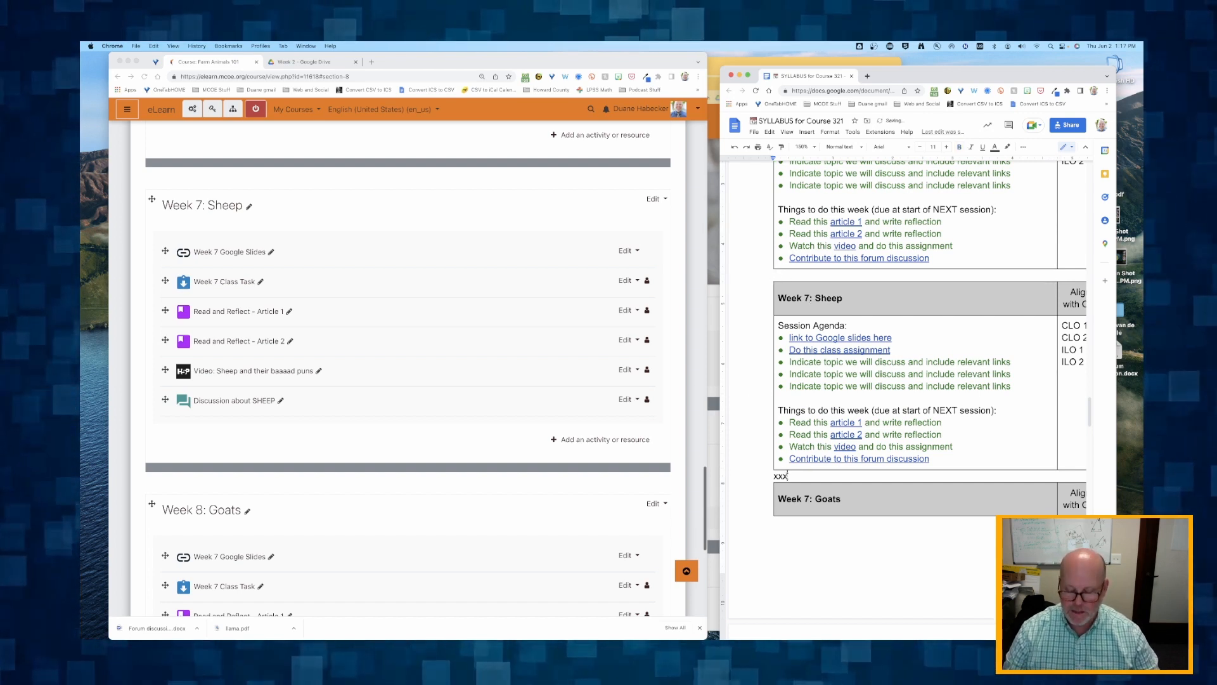
- Rename the Goats table's heading in the syllabus as "Week 8: Goats"
left_click(809, 500)
key("BackSpace")
type("8")
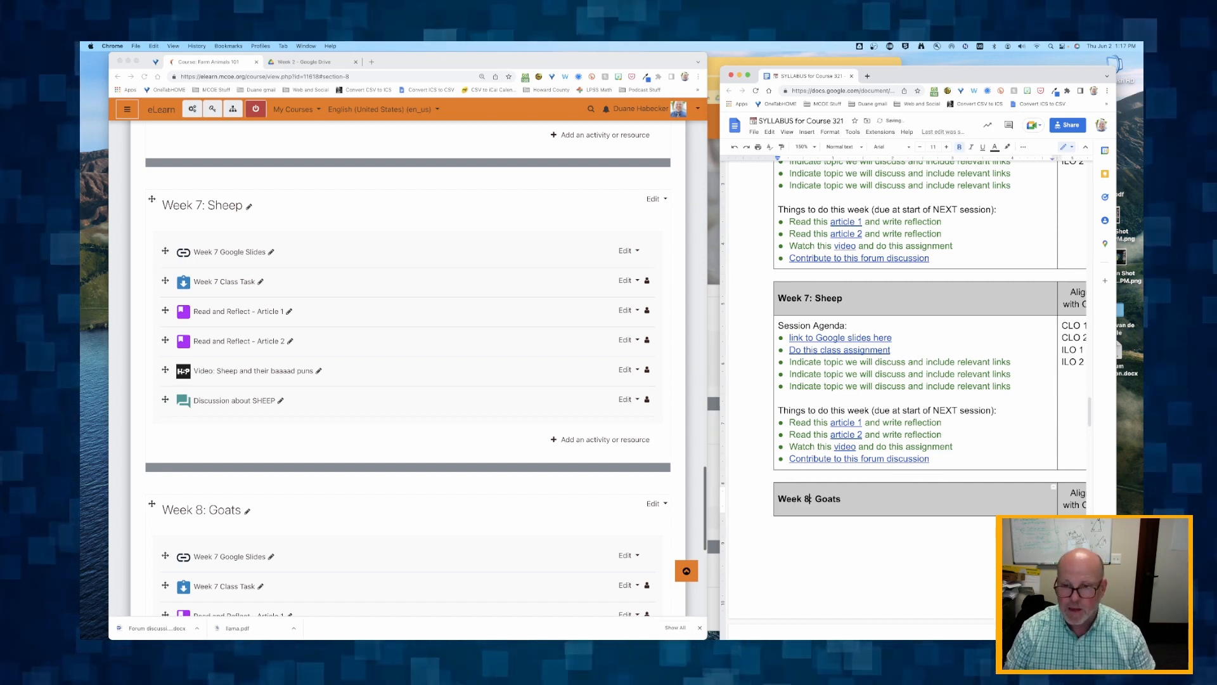
key("Return")
key("BackSpace")
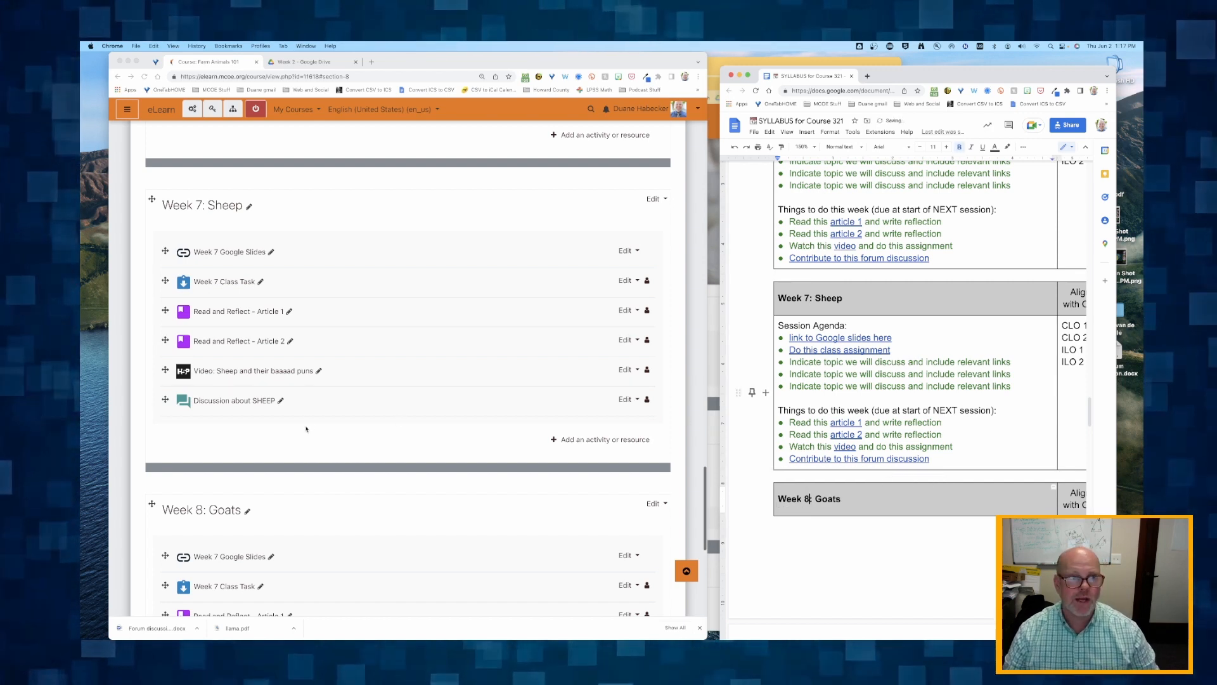
scroll(320, 425, "down", 1)
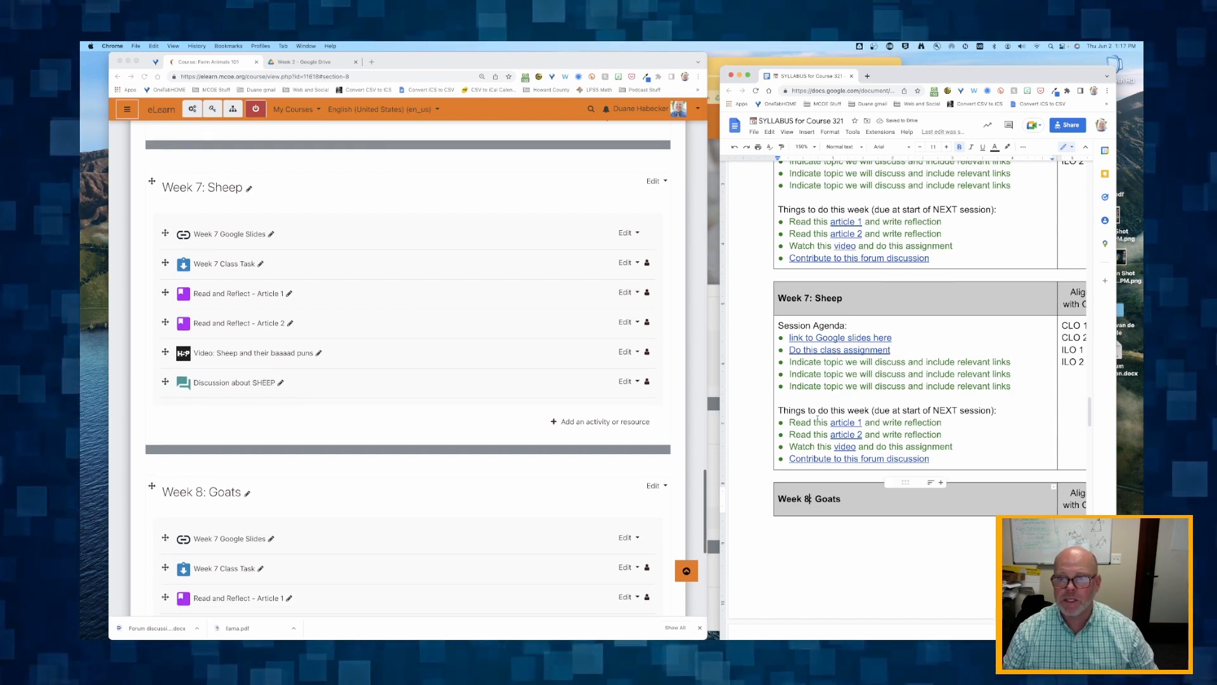
scroll(826, 308, "down", 10)
scroll(817, 420, "up", 6)
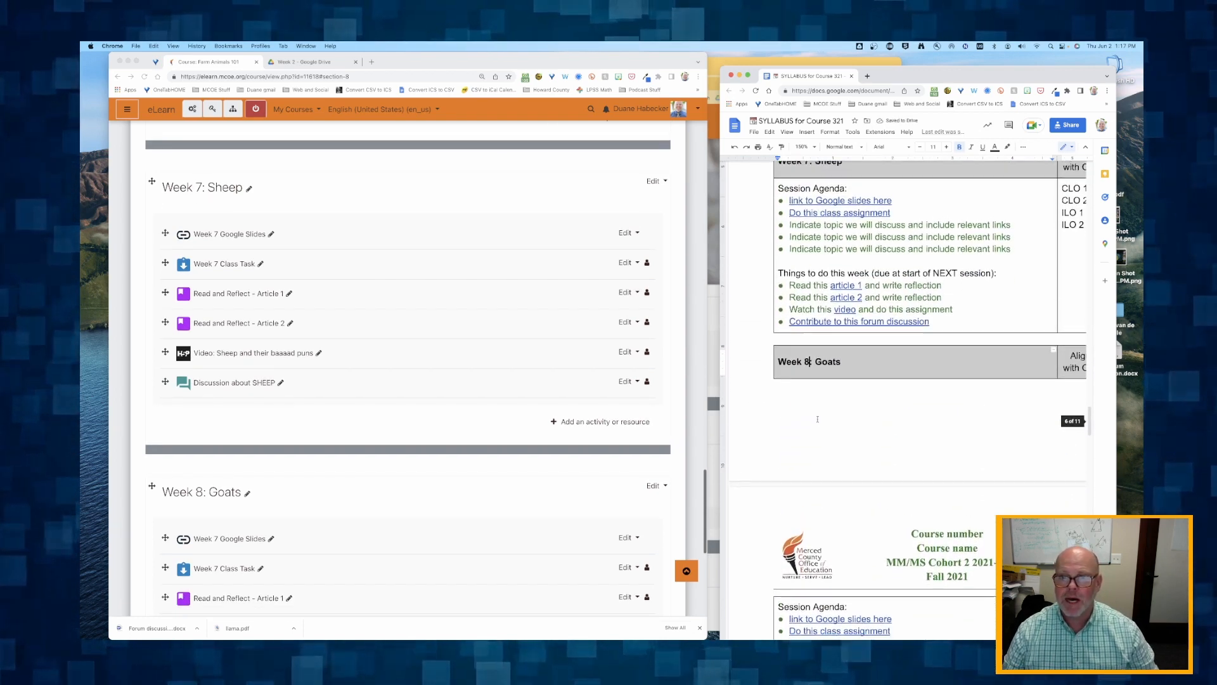
scroll(817, 420, "down", 5)
scroll(818, 419, "up", 2)
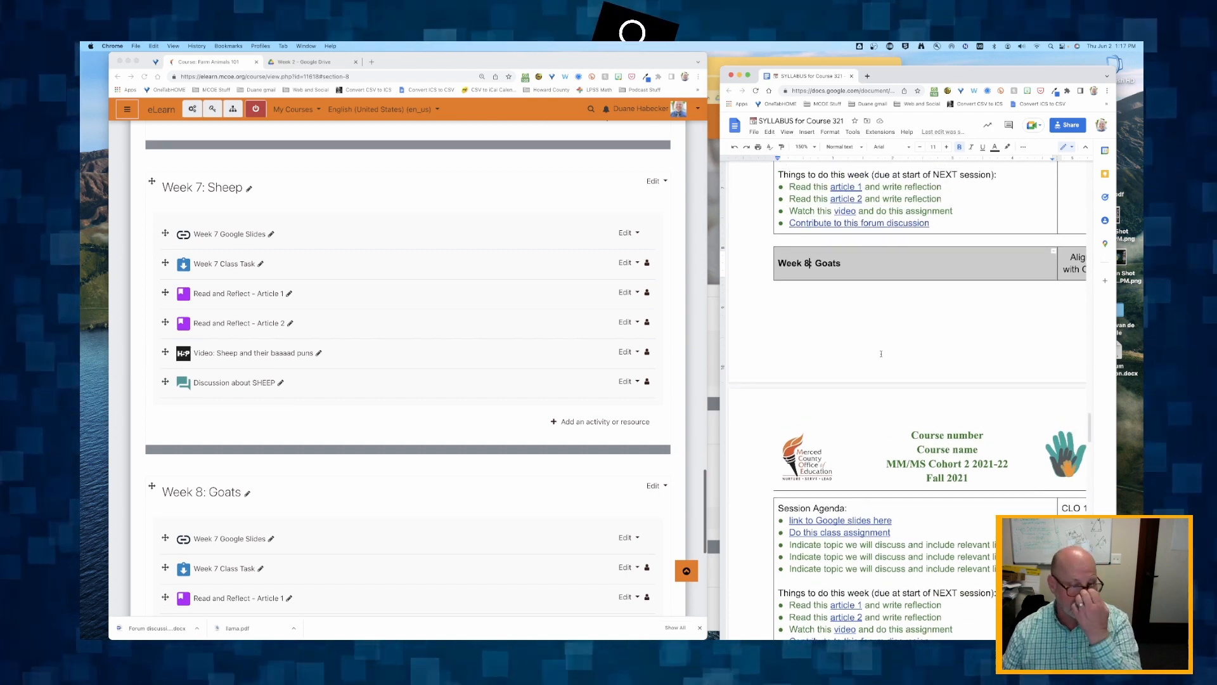
type(":")
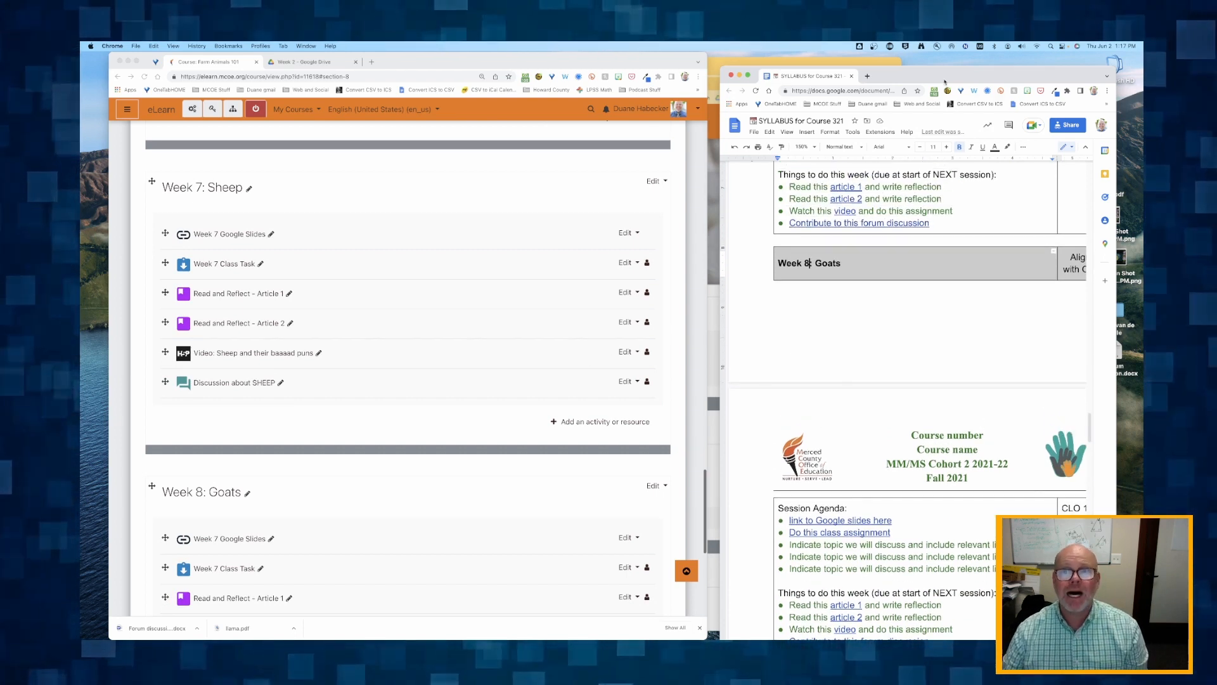
- Open the Week 7 folder in Google Drive and compare it with the Week 7 and Week 8 sections of the Moodle course
left_click(306, 62)
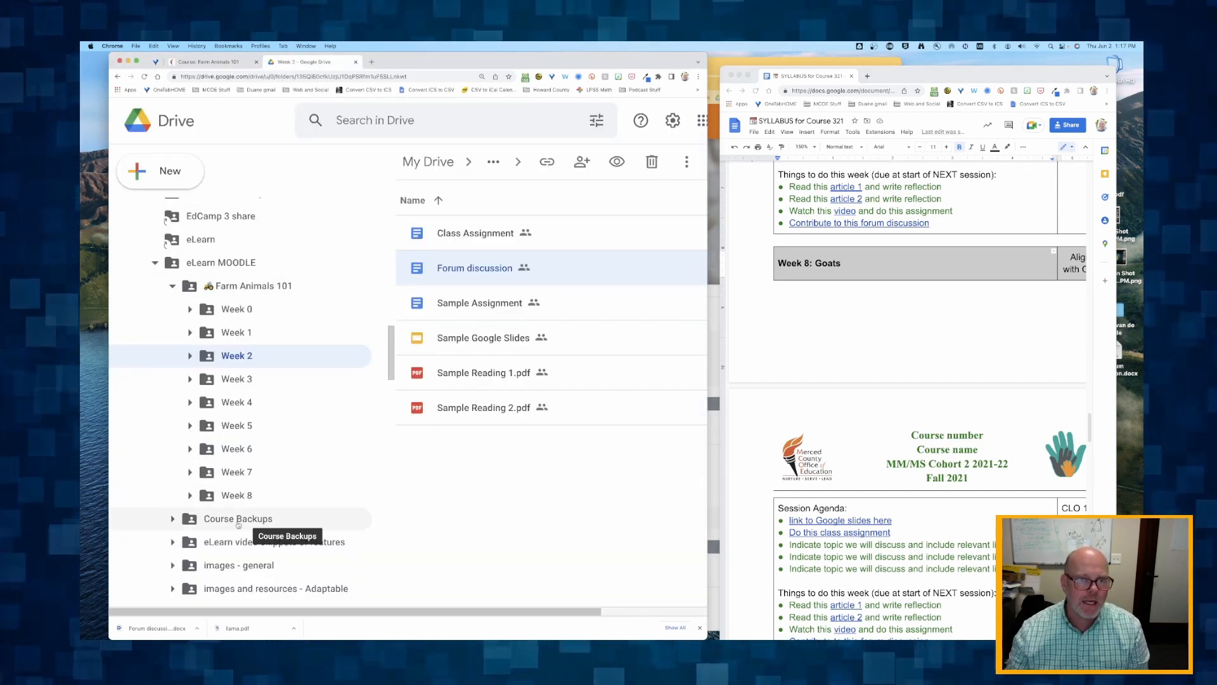
left_click(212, 472)
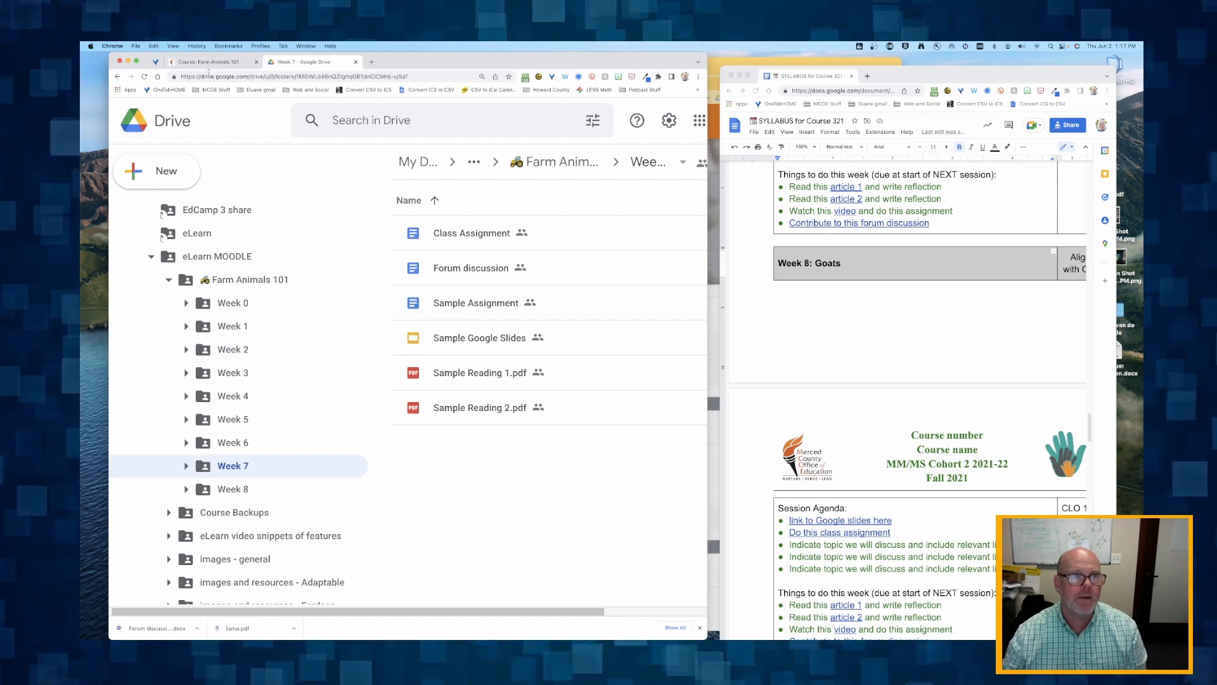
left_click(220, 61)
scroll(227, 366, "down", 3)
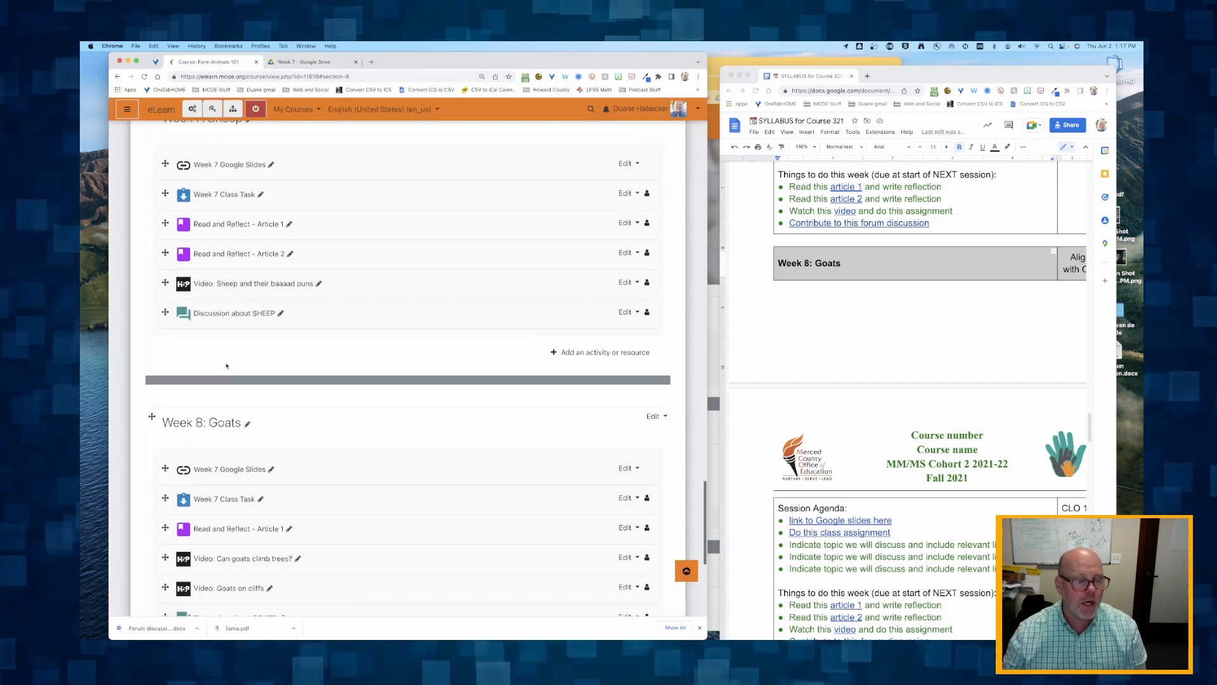
left_click(316, 62)
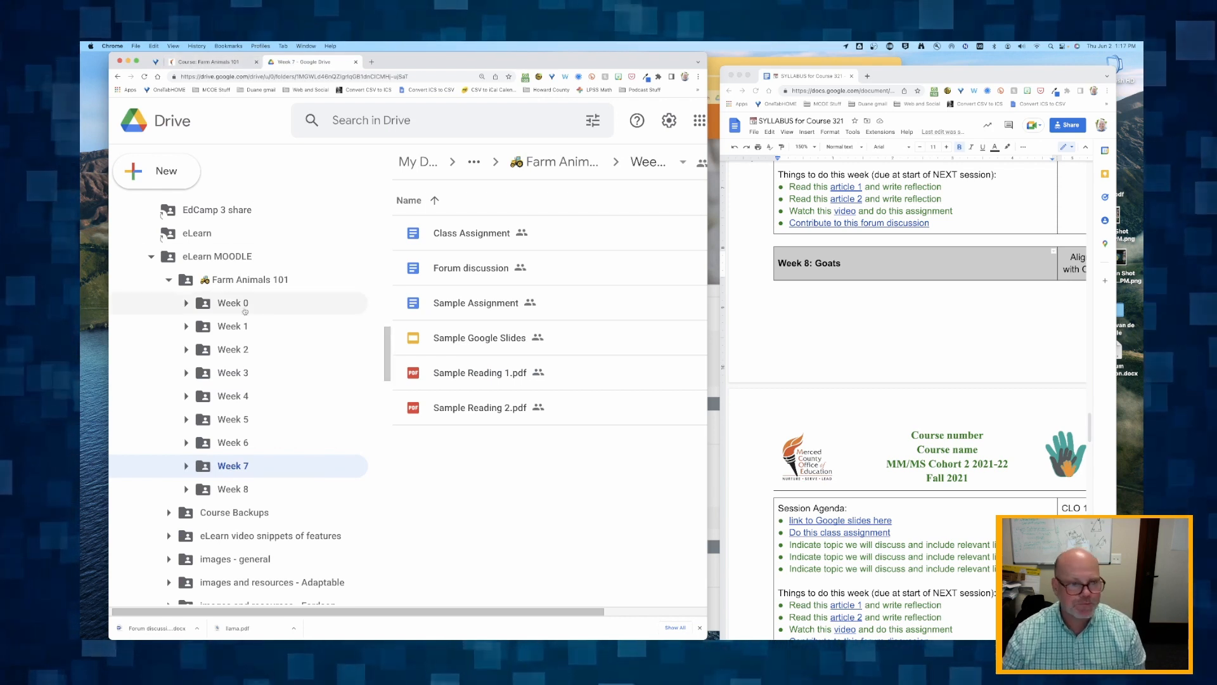
- Rename the Week 7 folder under Farm Animals 101 as "Week 8 Goats"
right_click(227, 467)
left_click(293, 322)
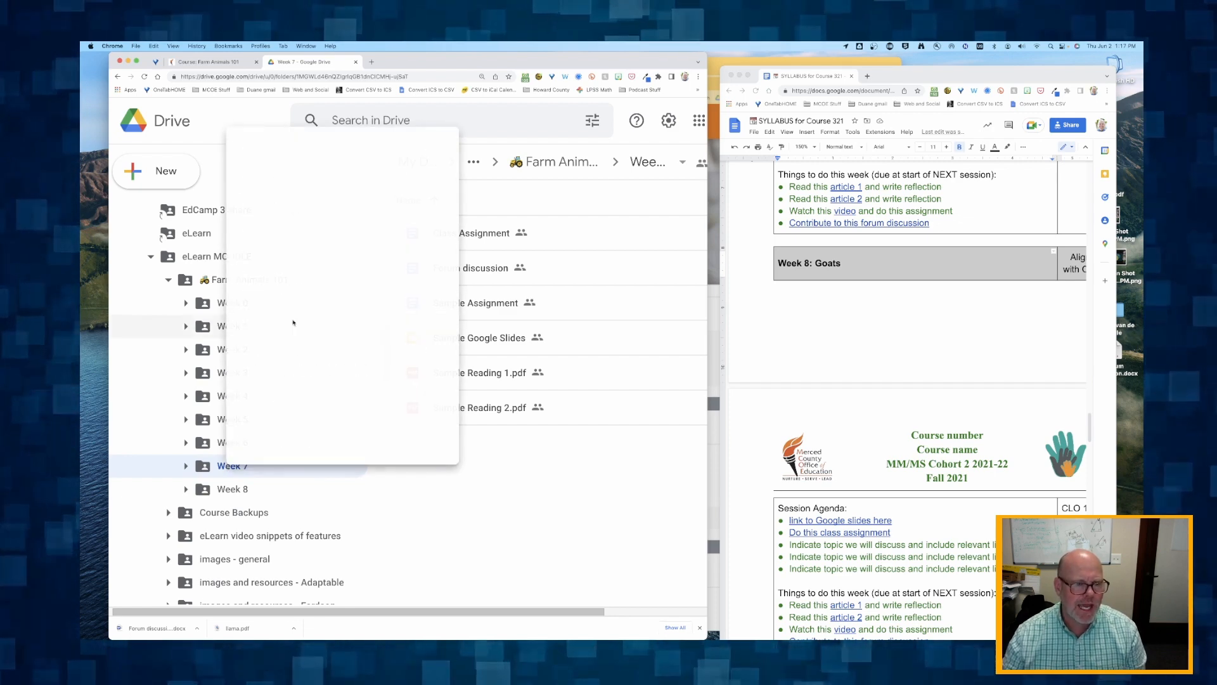
left_click(326, 355)
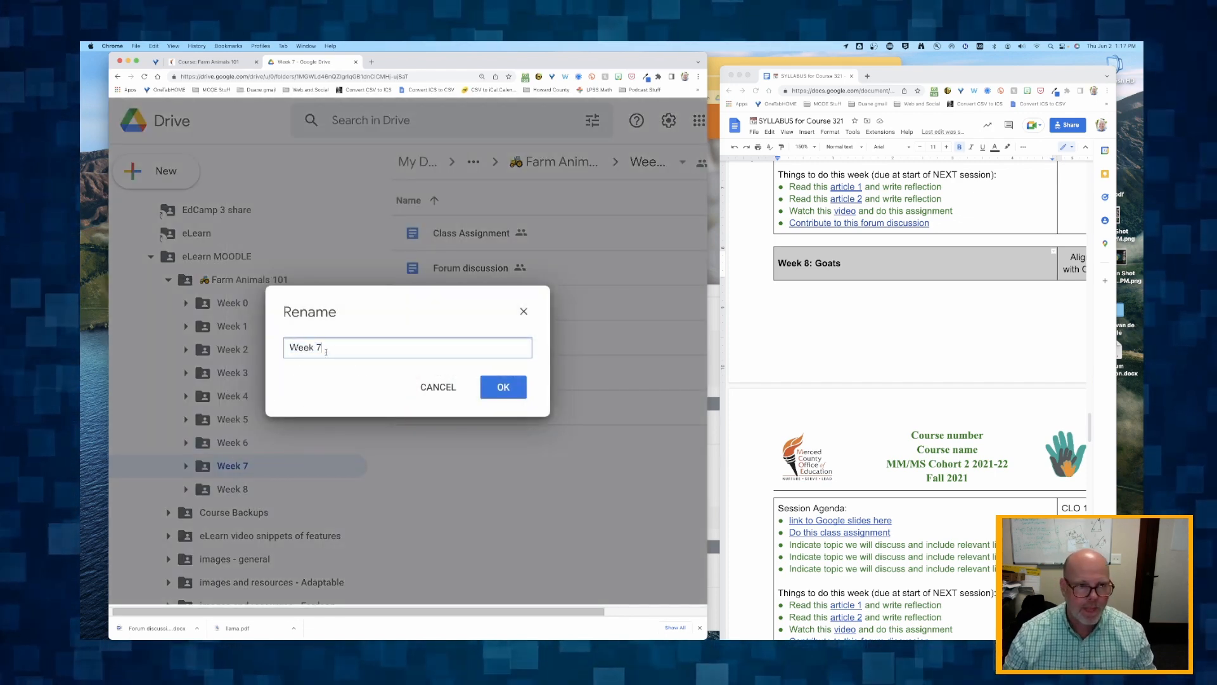
type("8 G")
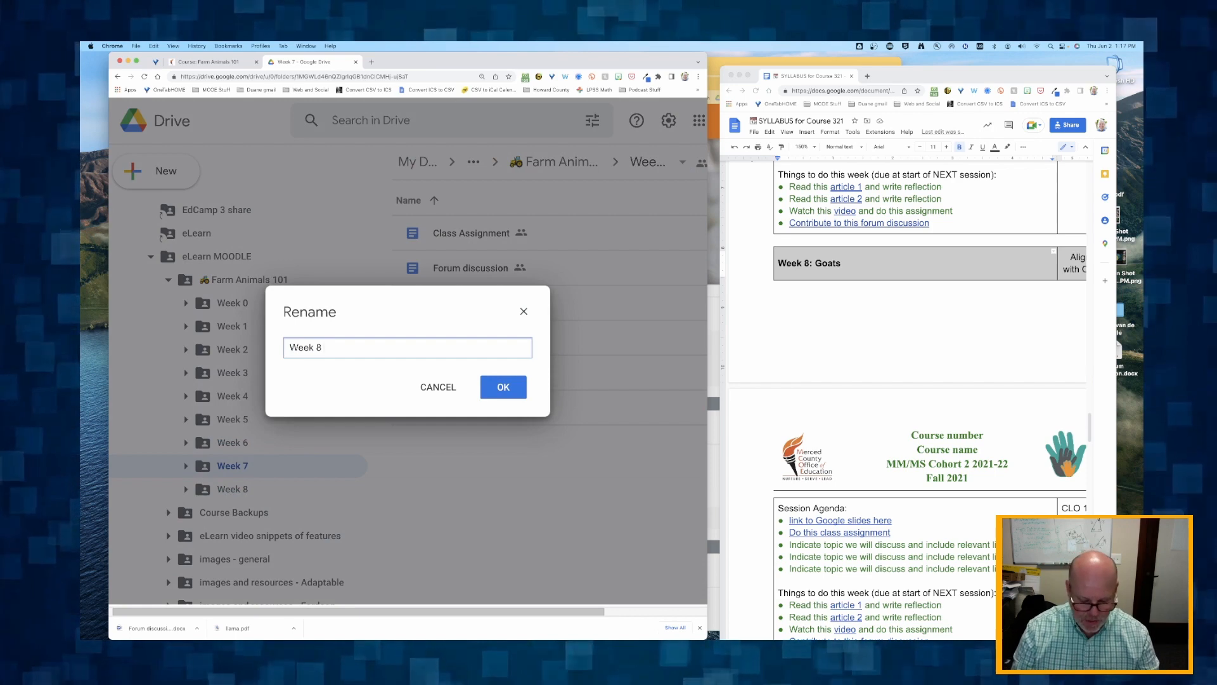
type("oats")
key("Return")
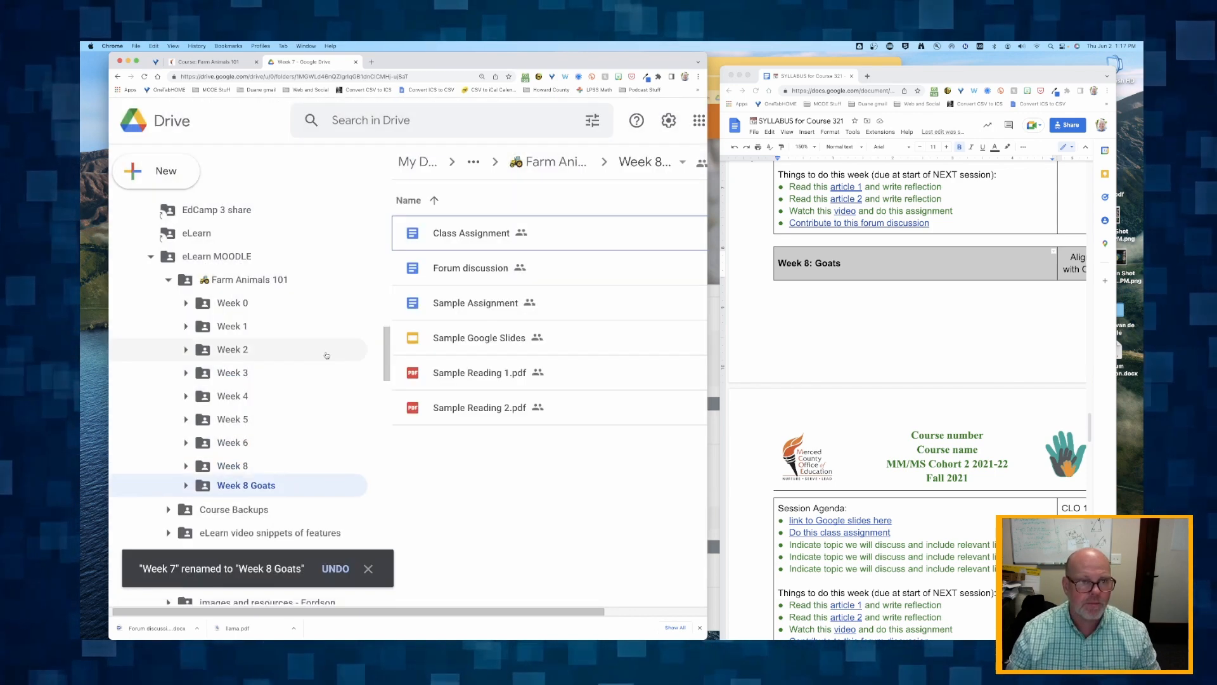
- Rename the original Week 8 folder, which holds the Sheep materials, as "Week 7 Sheep"
left_click(231, 468)
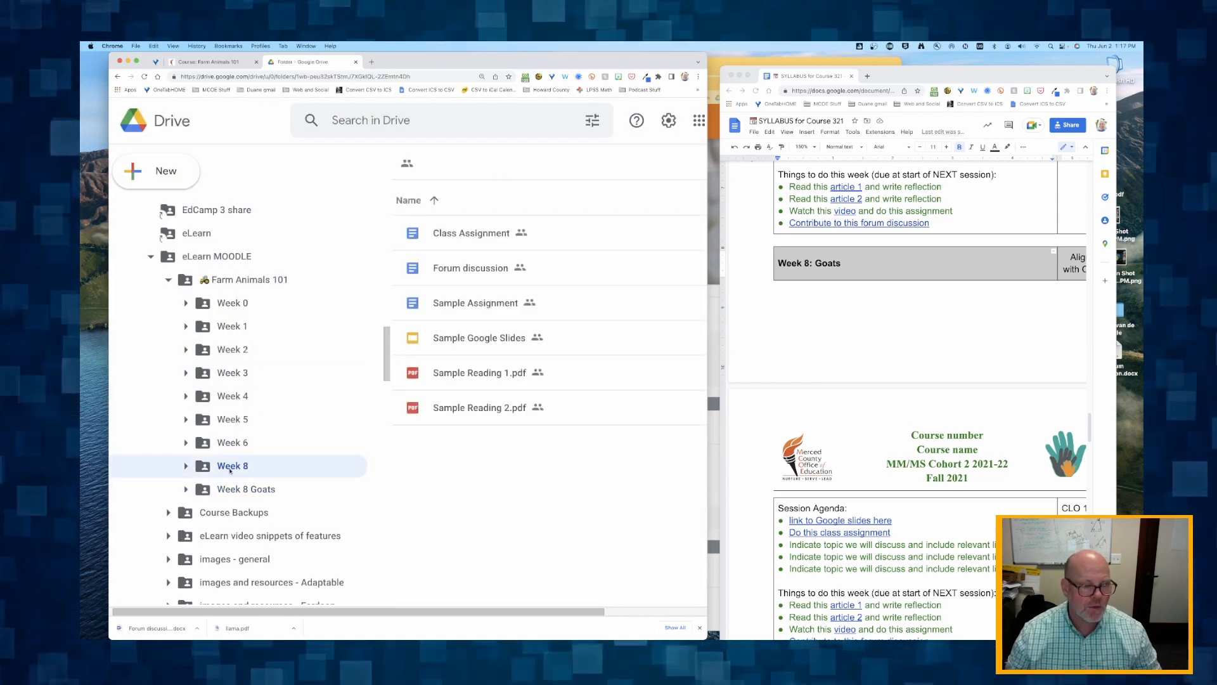
right_click(231, 467)
left_click(294, 330)
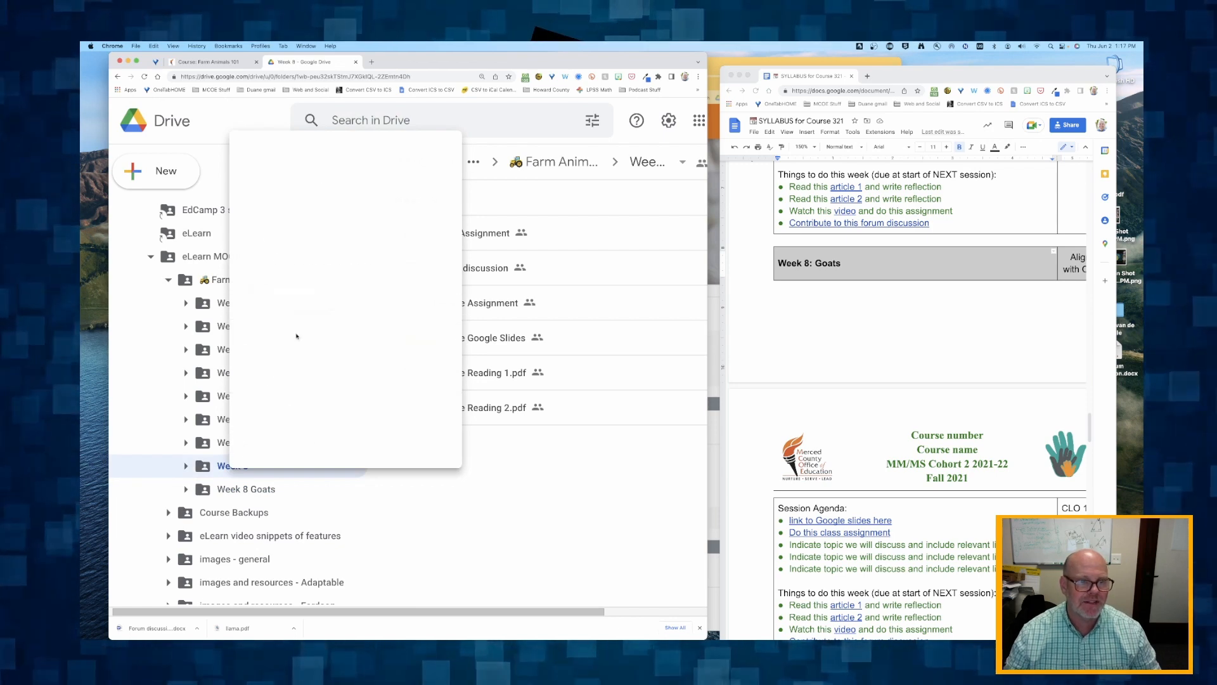
left_click(343, 348)
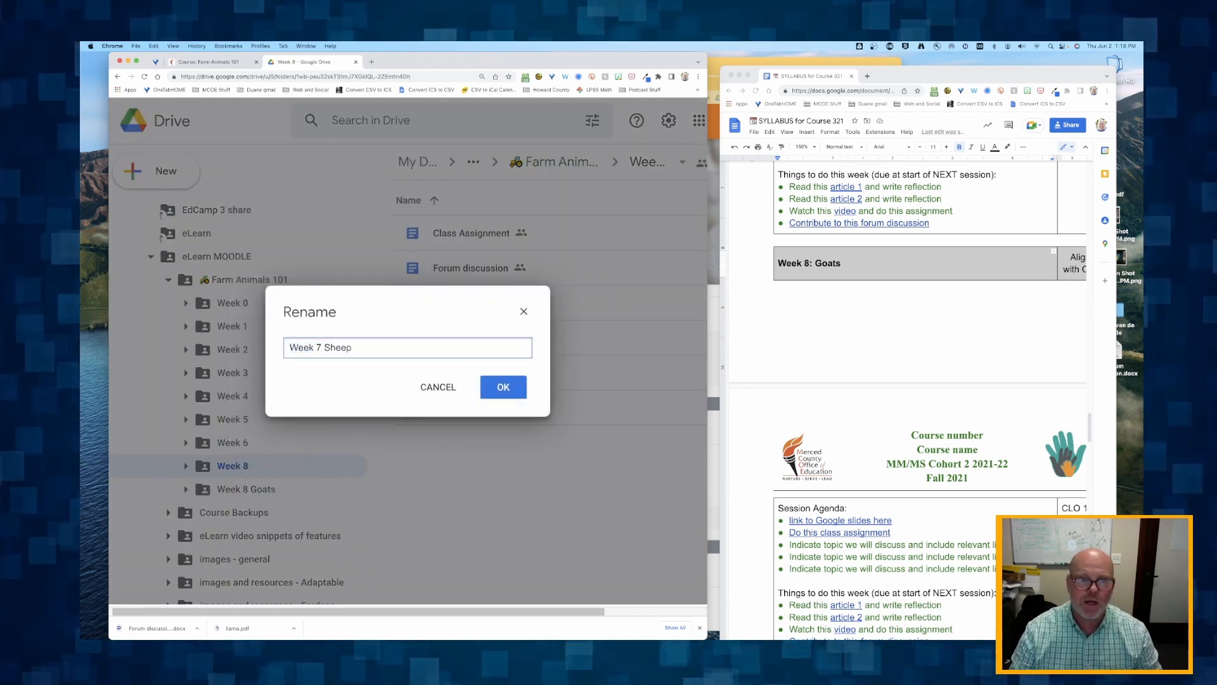
left_click(497, 387)
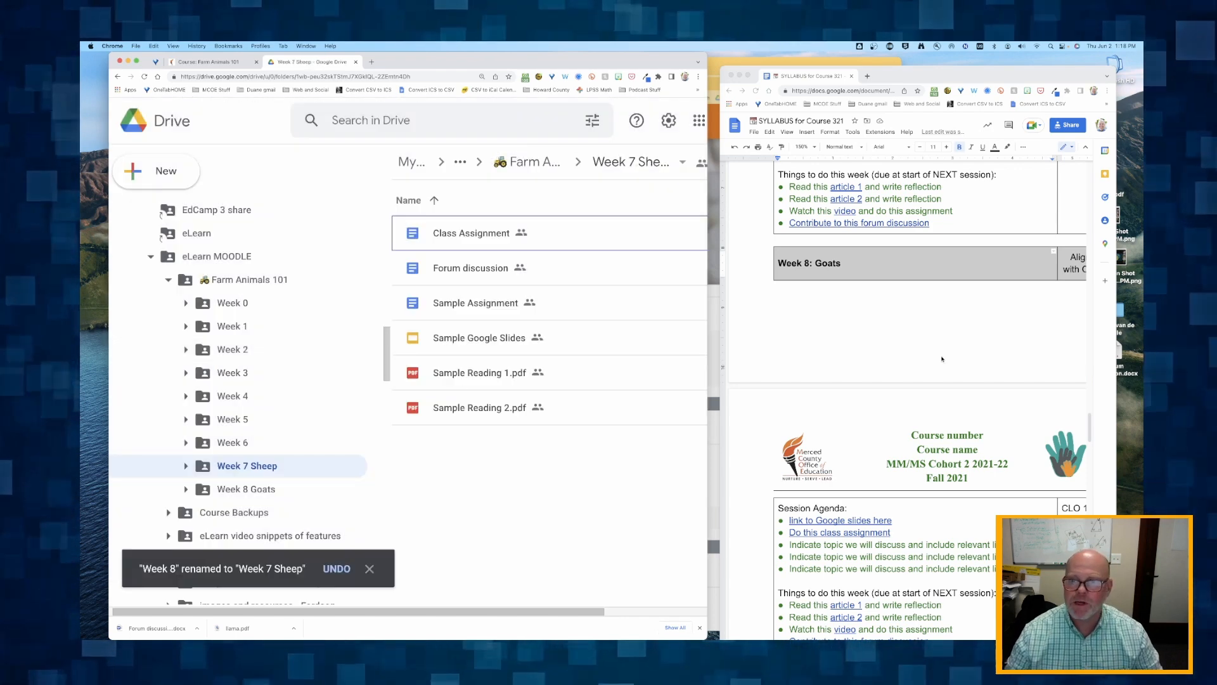
- Look up the Week 6 topic in the syllabus and rename the Week 6 Drive folder as "Week 6 Ducks"
scroll(843, 224, "down", 1)
scroll(838, 207, "up", 2)
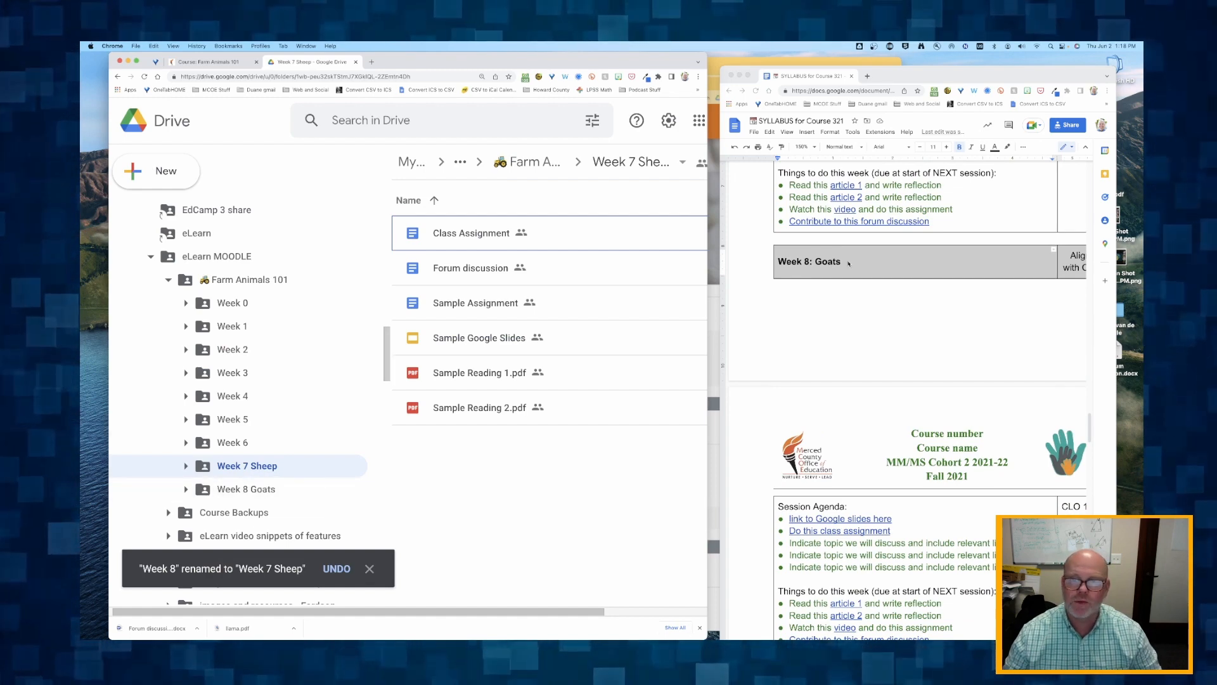
scroll(912, 243, "up", 10)
scroll(912, 244, "down", 2)
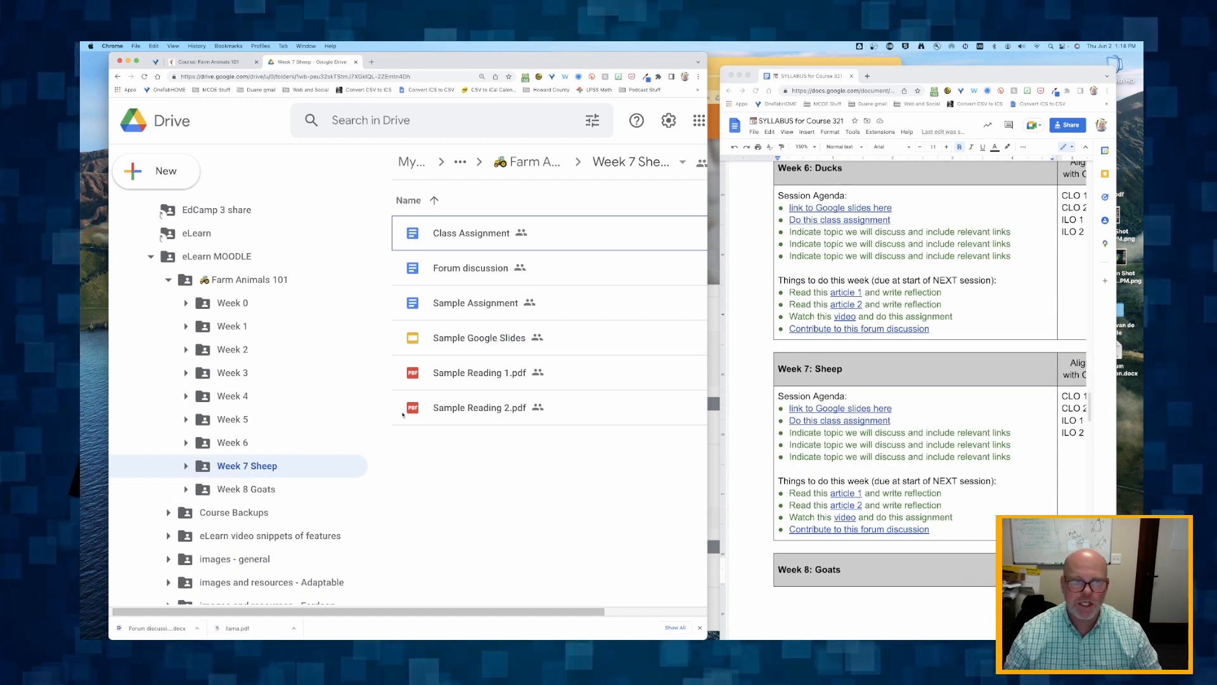
scroll(244, 468, "right", 1)
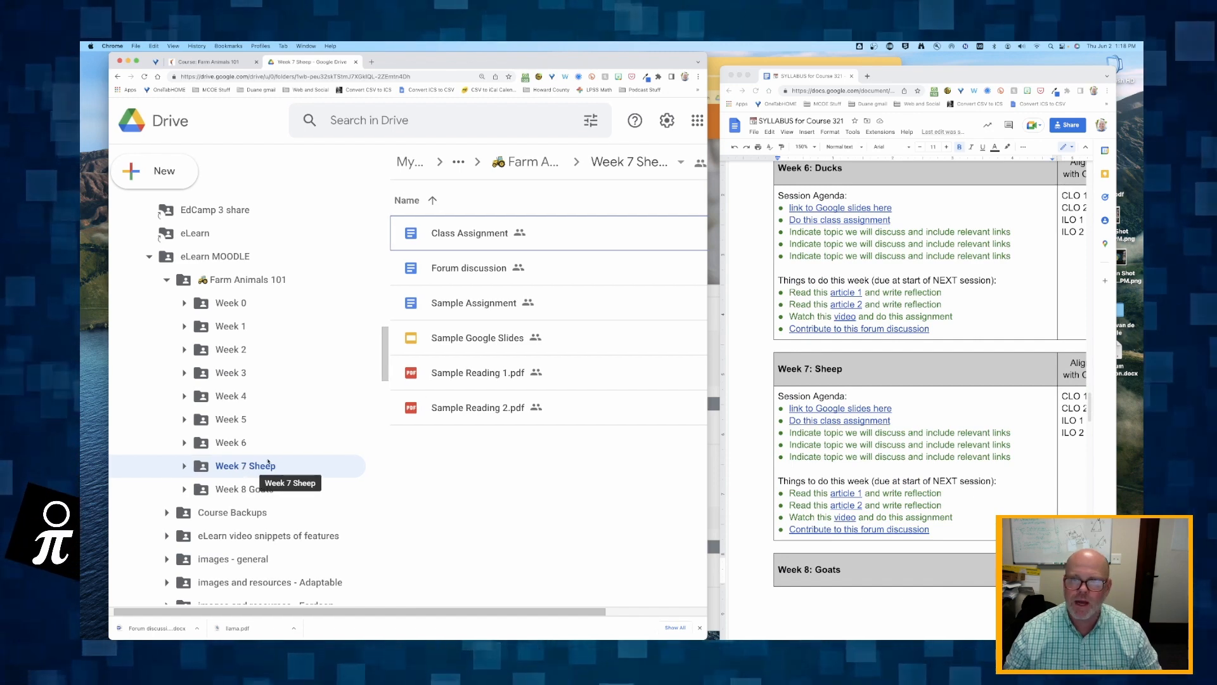
scroll(781, 371, "up", 2)
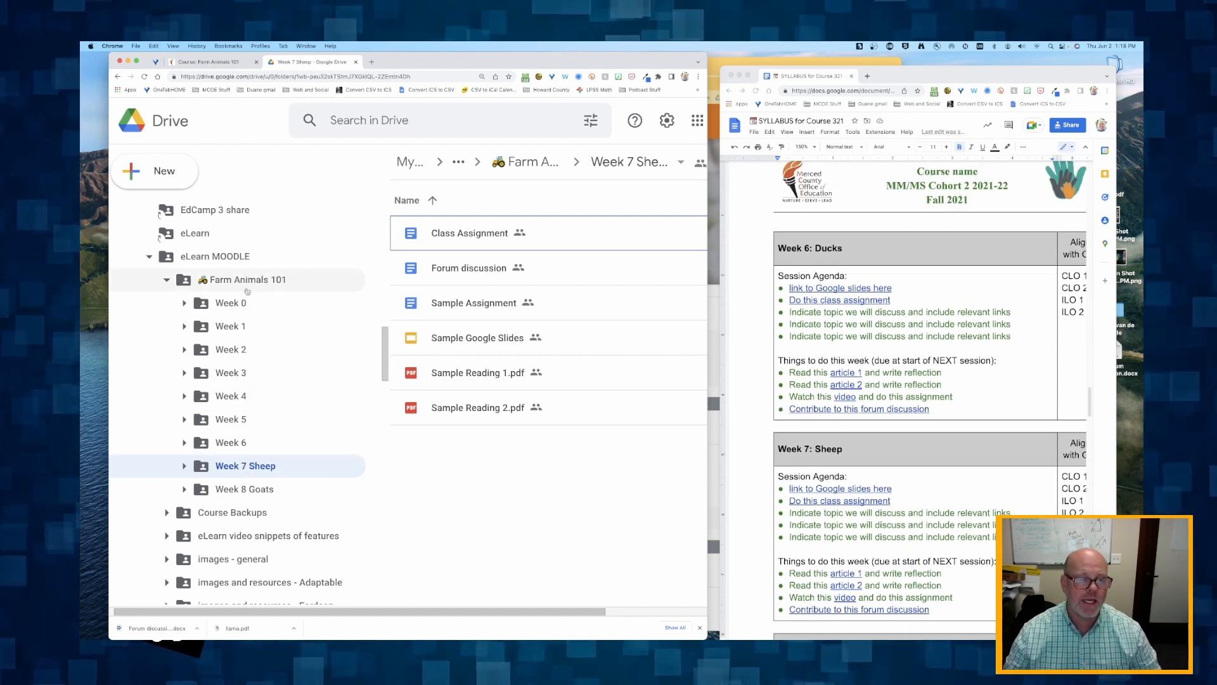
right_click(229, 446)
left_click(298, 305)
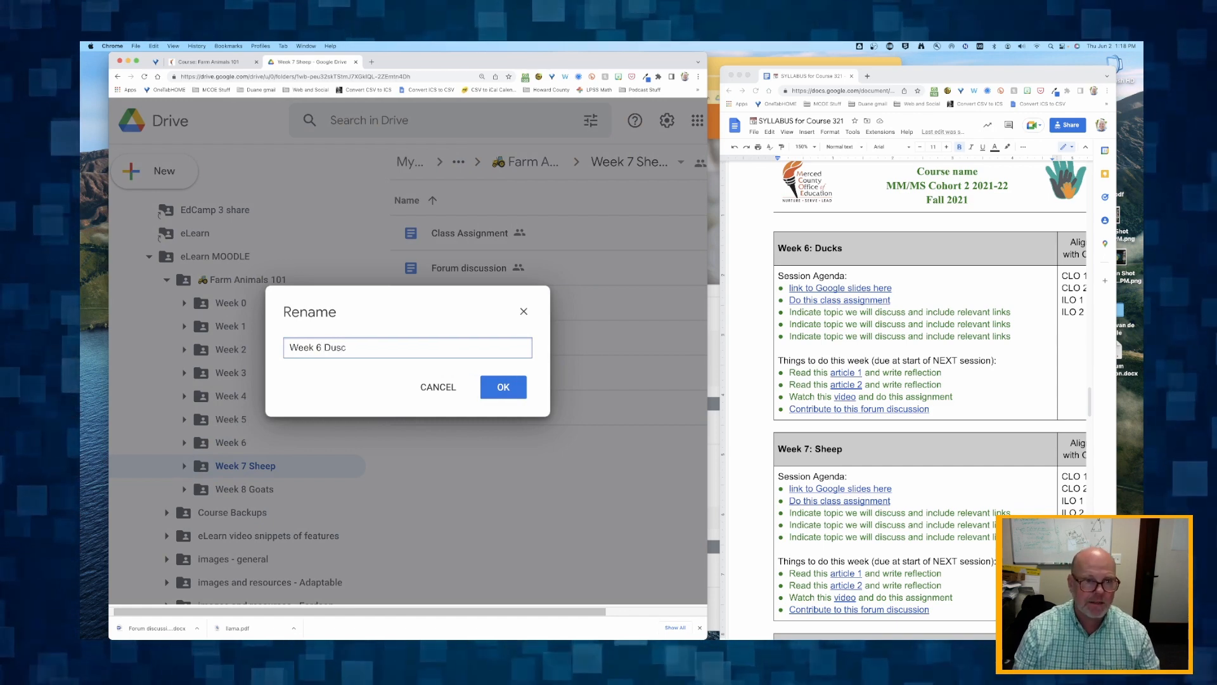
key("Return")
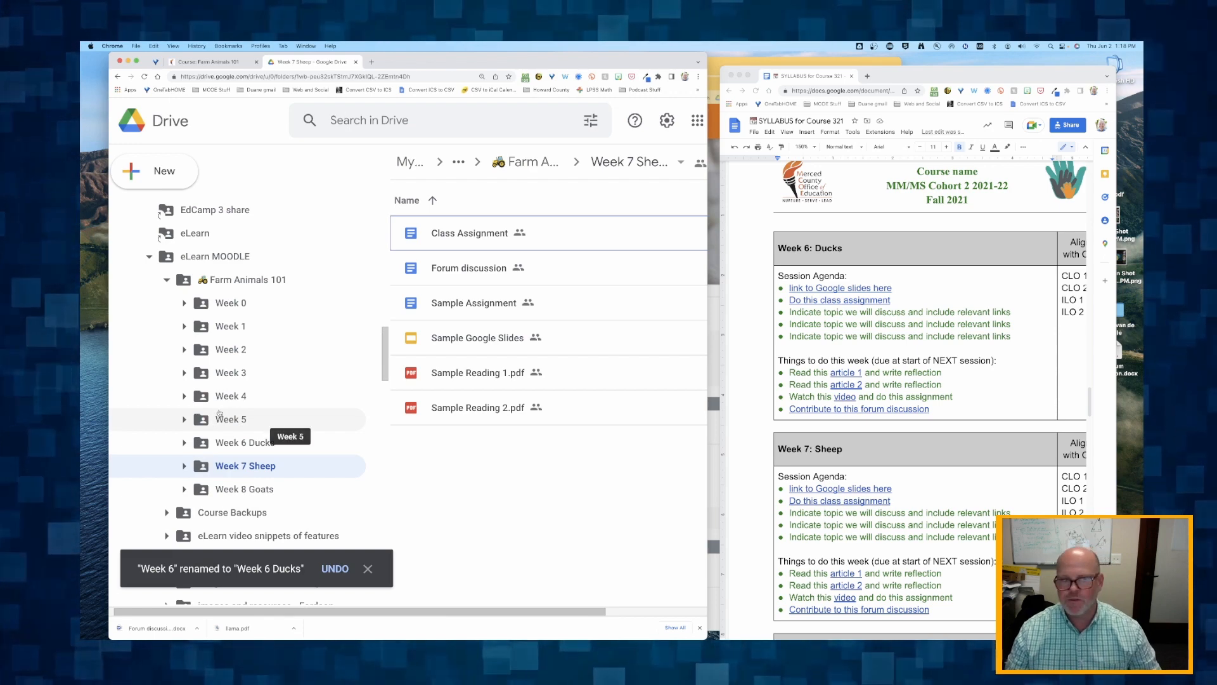
- Rename the Week 5 Drive folder as "Week 5 Horses" and the Week 4 folder as "Week 4 Cows", matching the syllabus
right_click(266, 419)
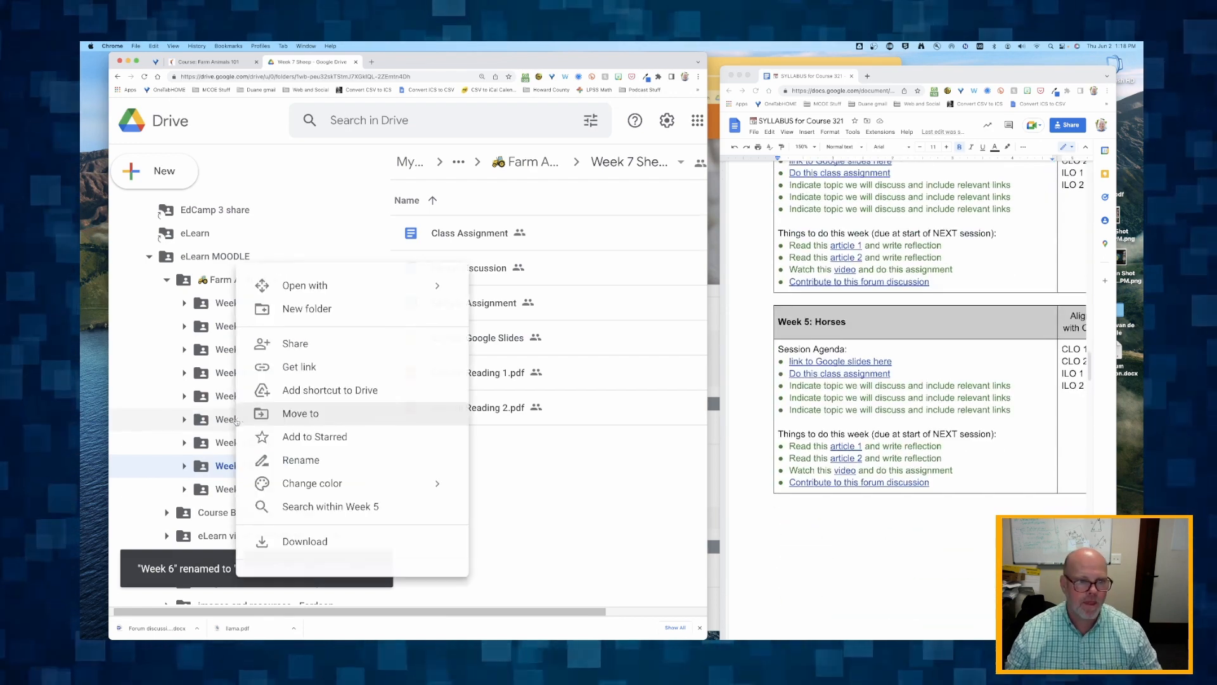
left_click(298, 459)
key("Return")
right_click(245, 395)
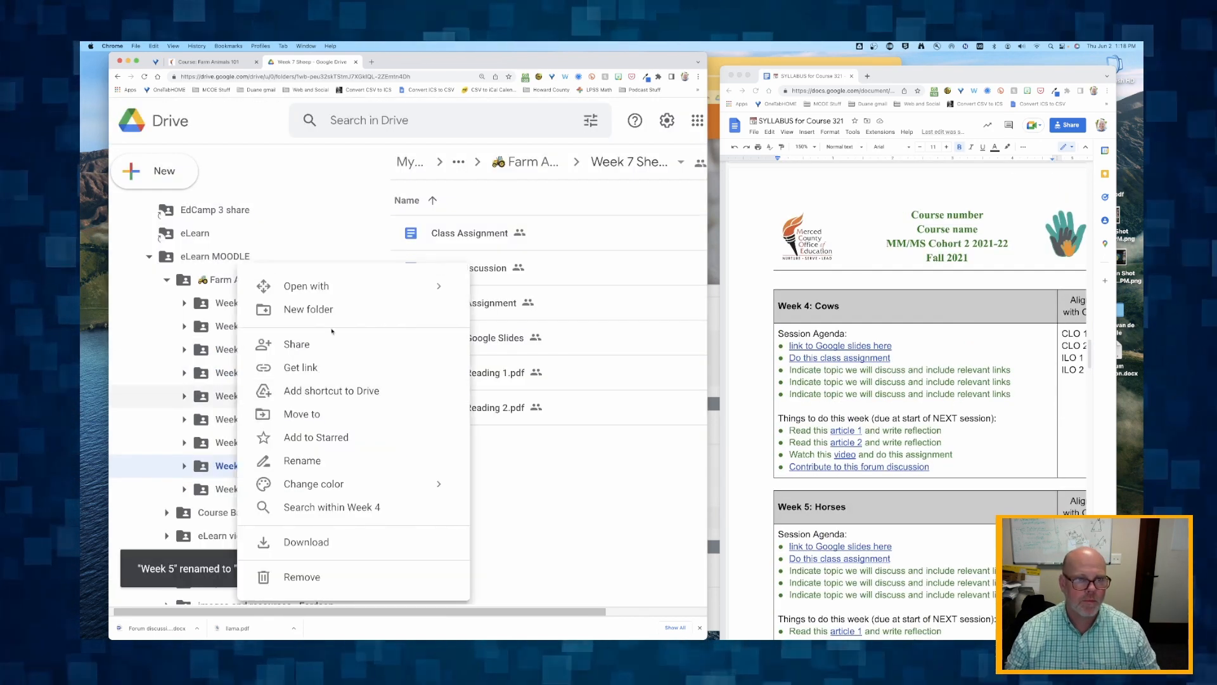
left_click(299, 462)
key("Right")
type("Cows")
- Look up the Week 3 topic in the syllabus and rename the Week 3 Drive folder as "Week 3 Pigs"
scroll(823, 393, "up", 9)
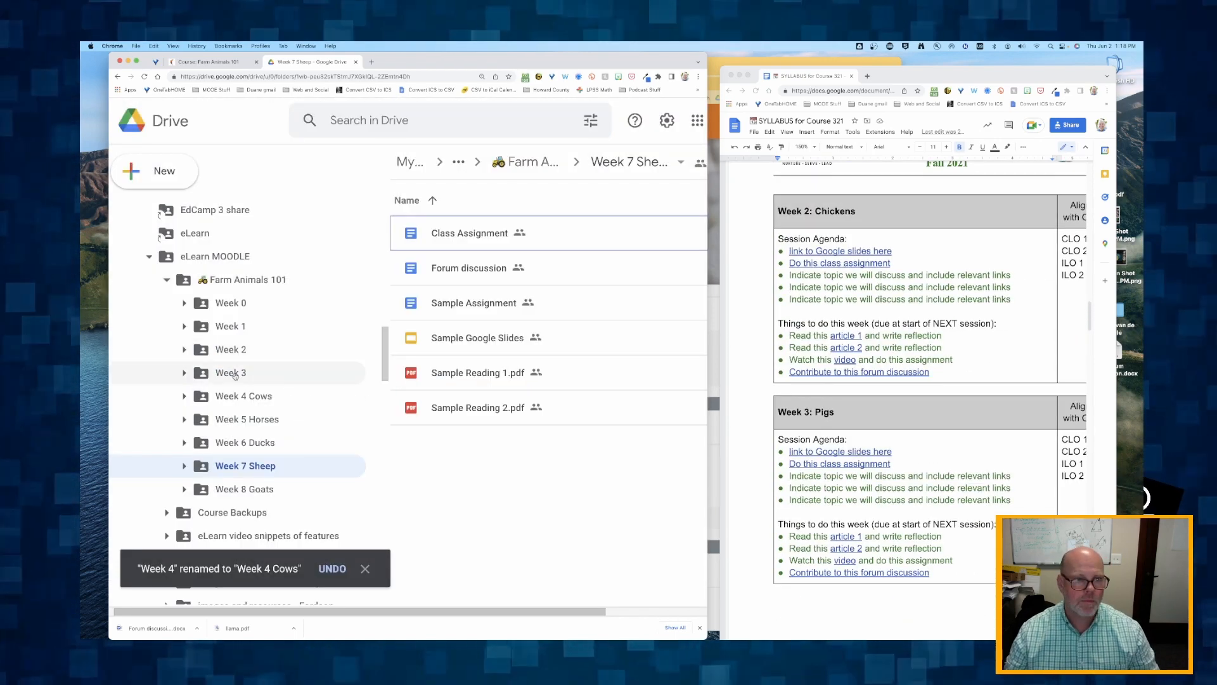
right_click(240, 373)
left_click(304, 405)
key("Right")
type("Pigs")
key("Return")
- Rename the Week 2 Drive folder under Farm Animals 101 as "Week 2 Chickens"
right_click(244, 349)
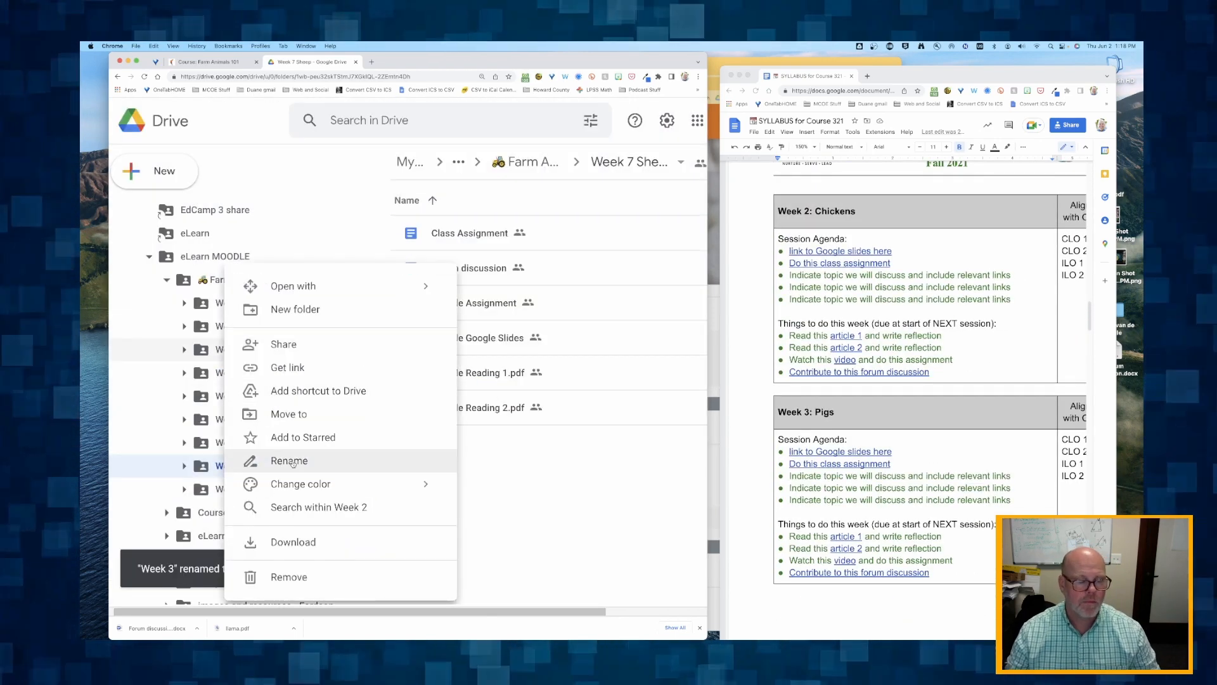
left_click(298, 463)
key("Right")
type("Chickens")
key("Return")
- Look up the Week 1 topic in the syllabus and rename the Week 1 Drive folder as "Week 1 Llamas"
scroll(907, 380, "up", 5)
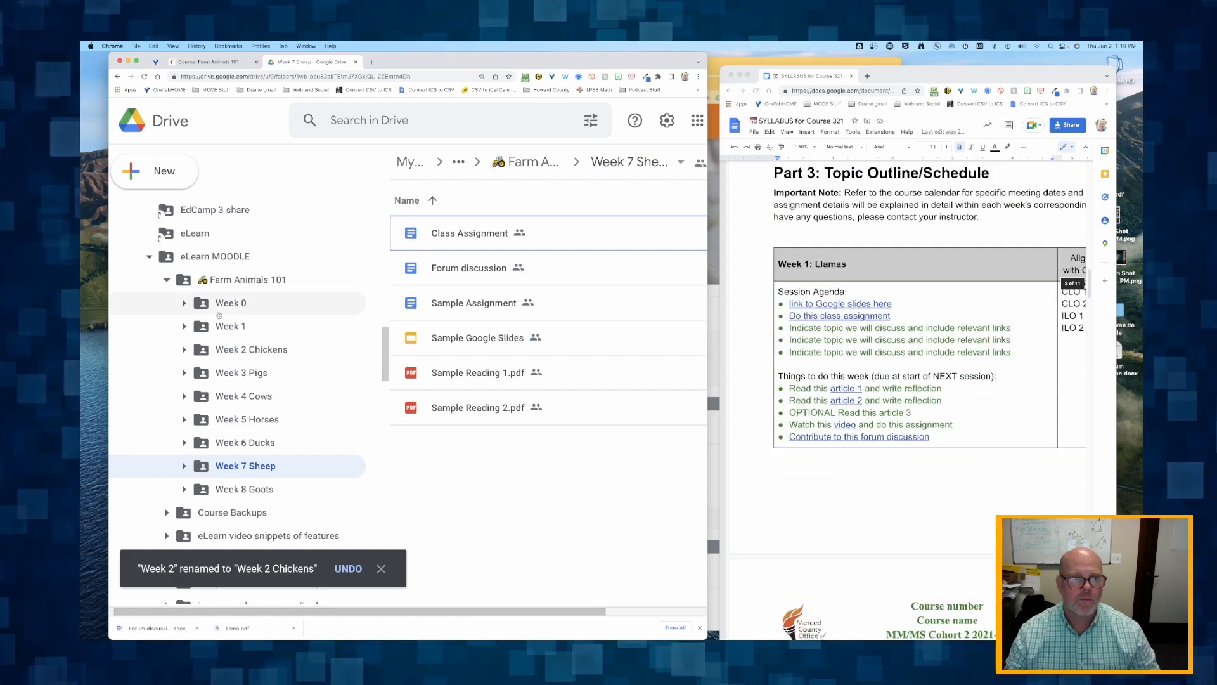
right_click(244, 326)
left_click(298, 462)
key("Right")
type("Llamas")
key("Return")
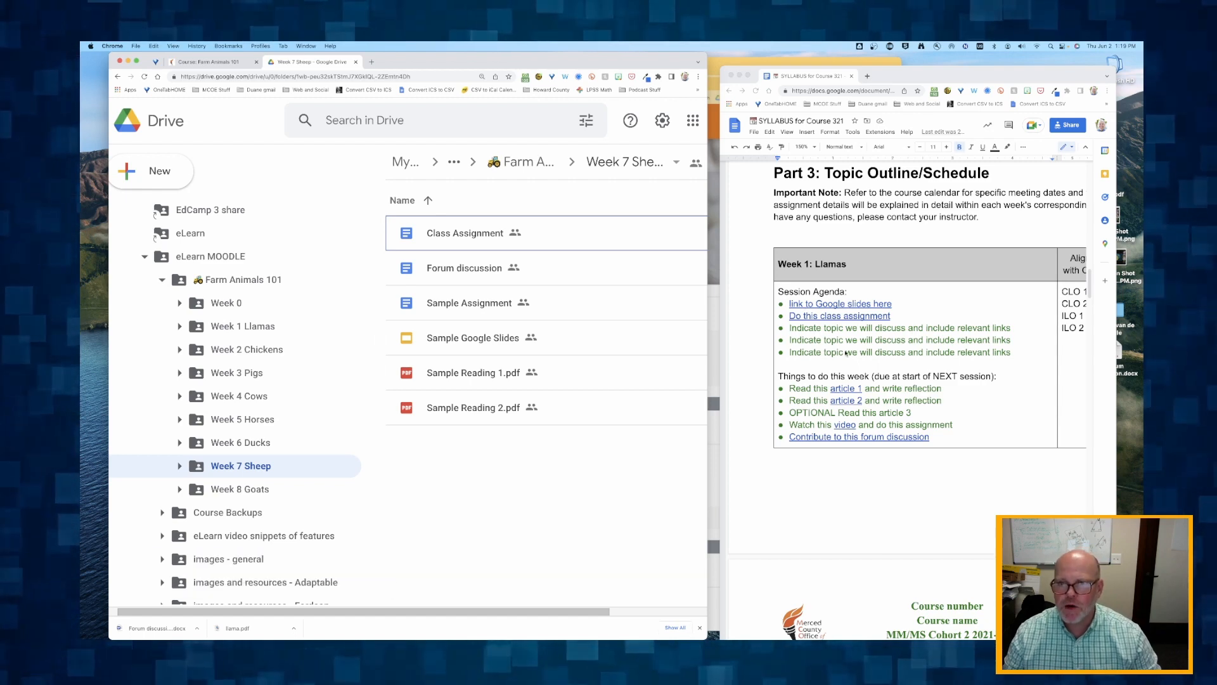
- Switch to the Farm Animals 101 Moodle course and review the activity names in the Week 6 back to Week 3 sections
scroll(860, 404, "down", 5)
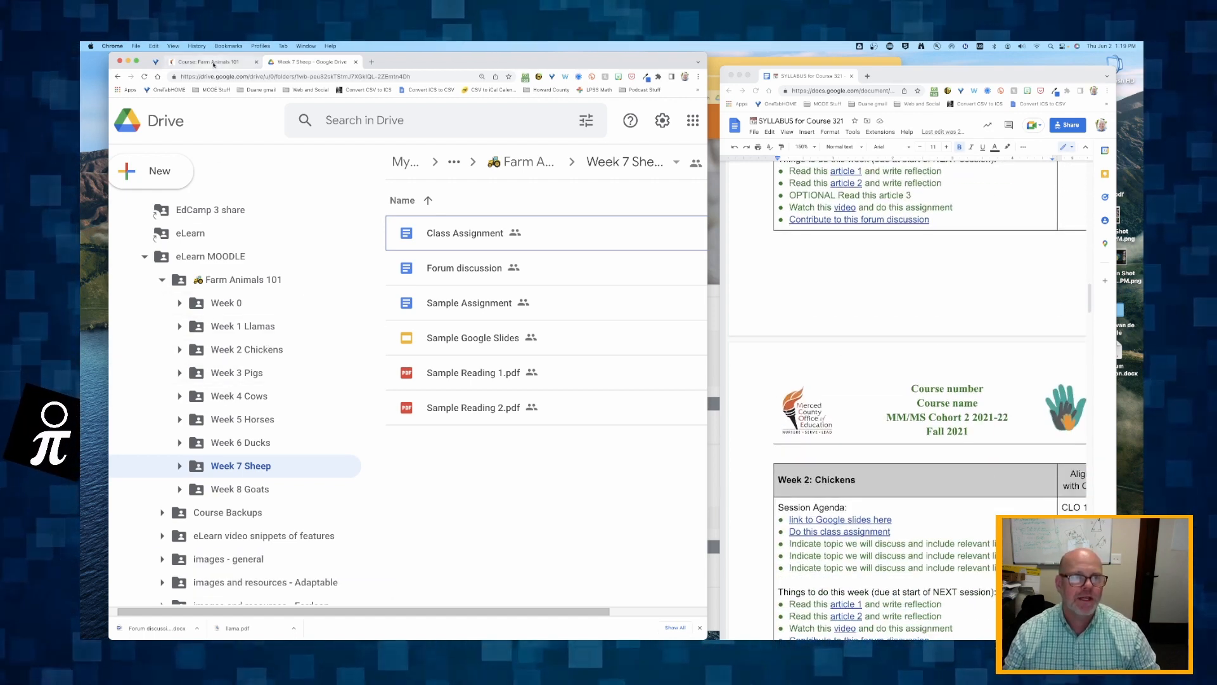
left_click(214, 64)
scroll(224, 327, "up", 10)
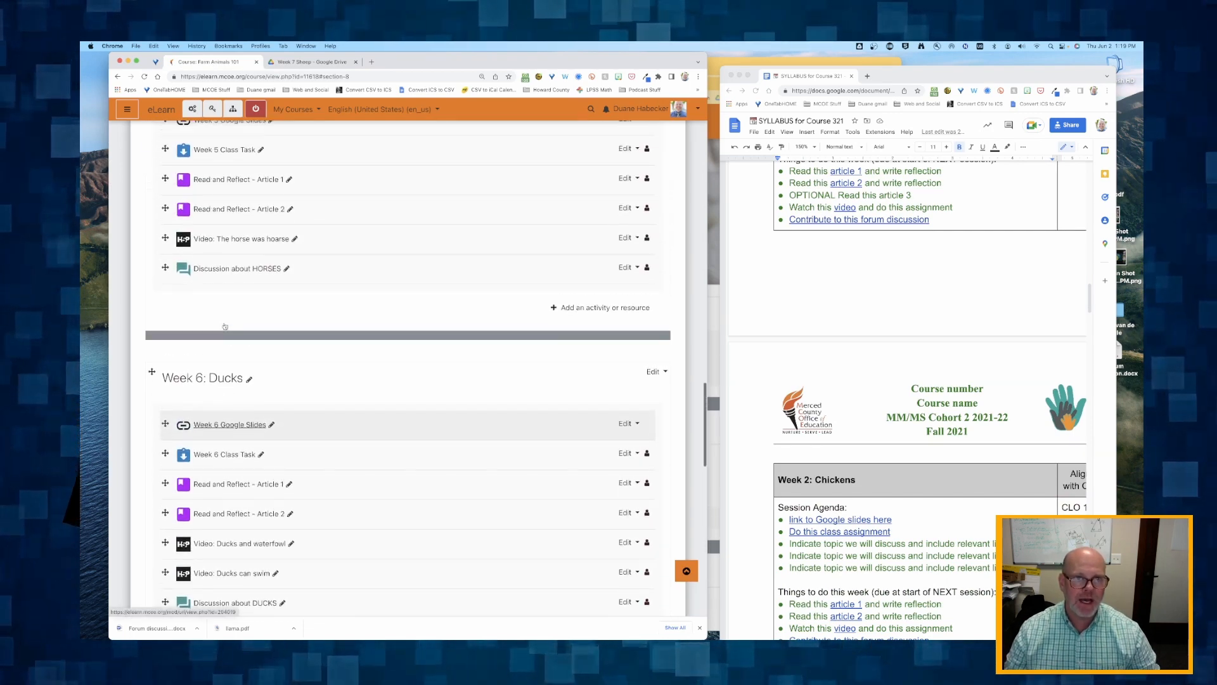
scroll(224, 327, "up", 10)
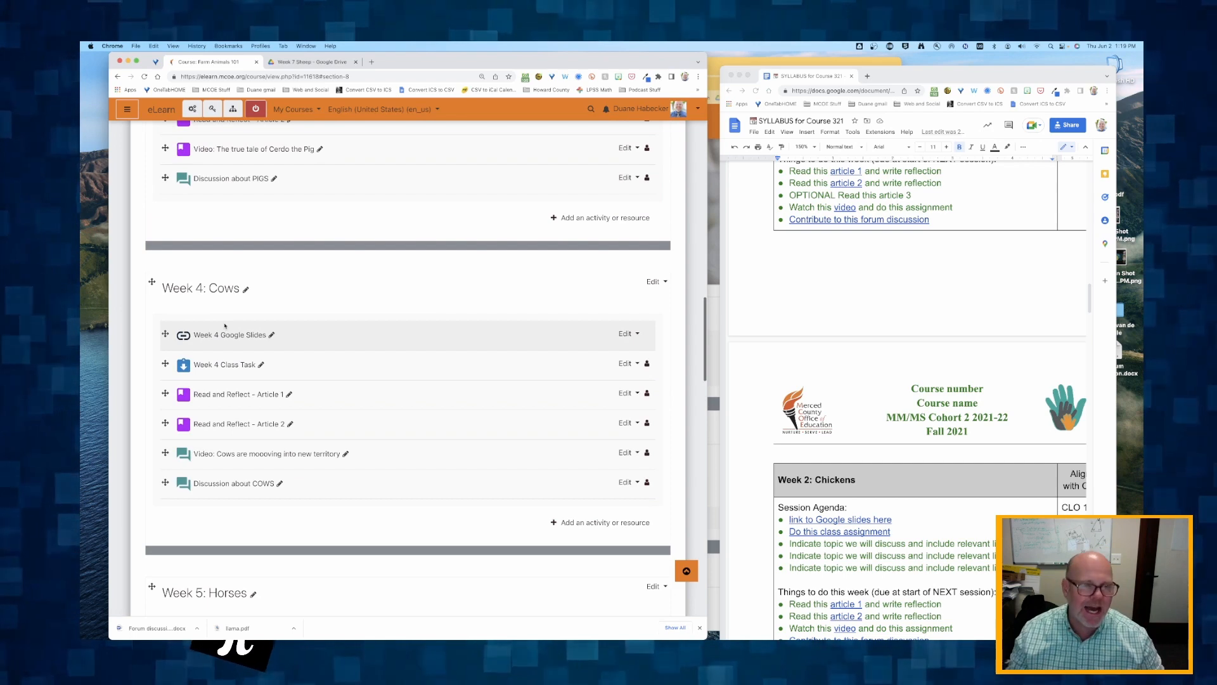
scroll(224, 326, "up", 5)
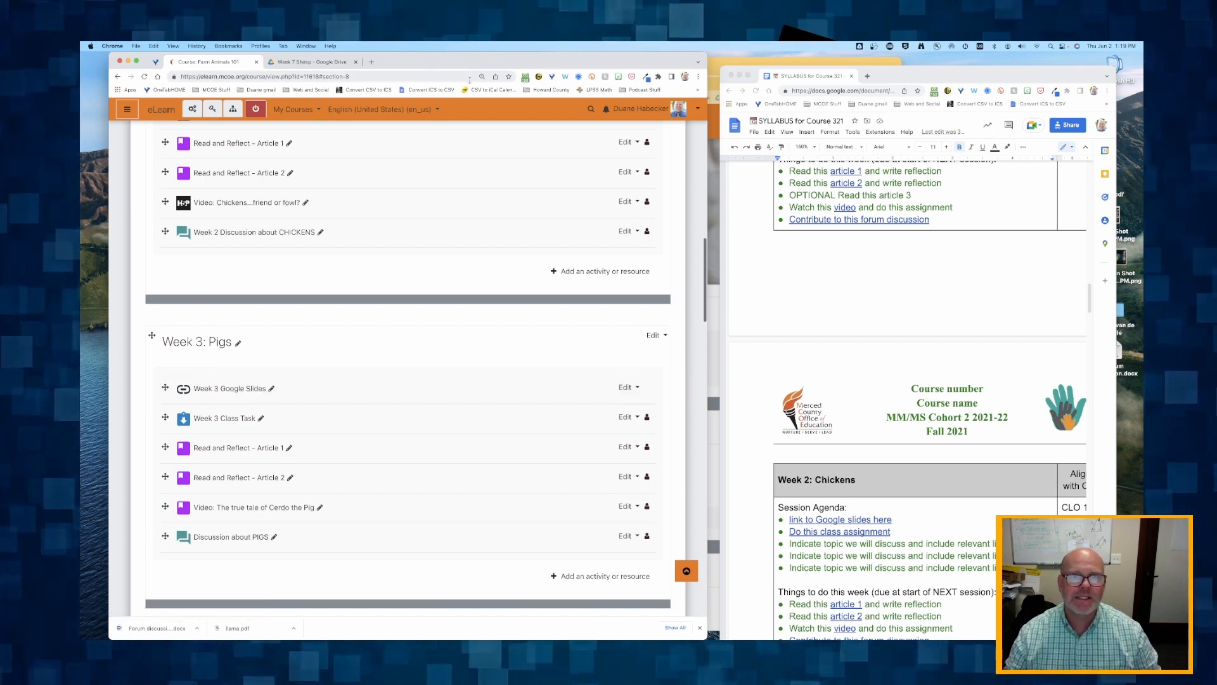
- Merge the syllabus window into the browser window that holds the Moodle course and Drive tabs
left_click_drag(459, 60, 625, 60)
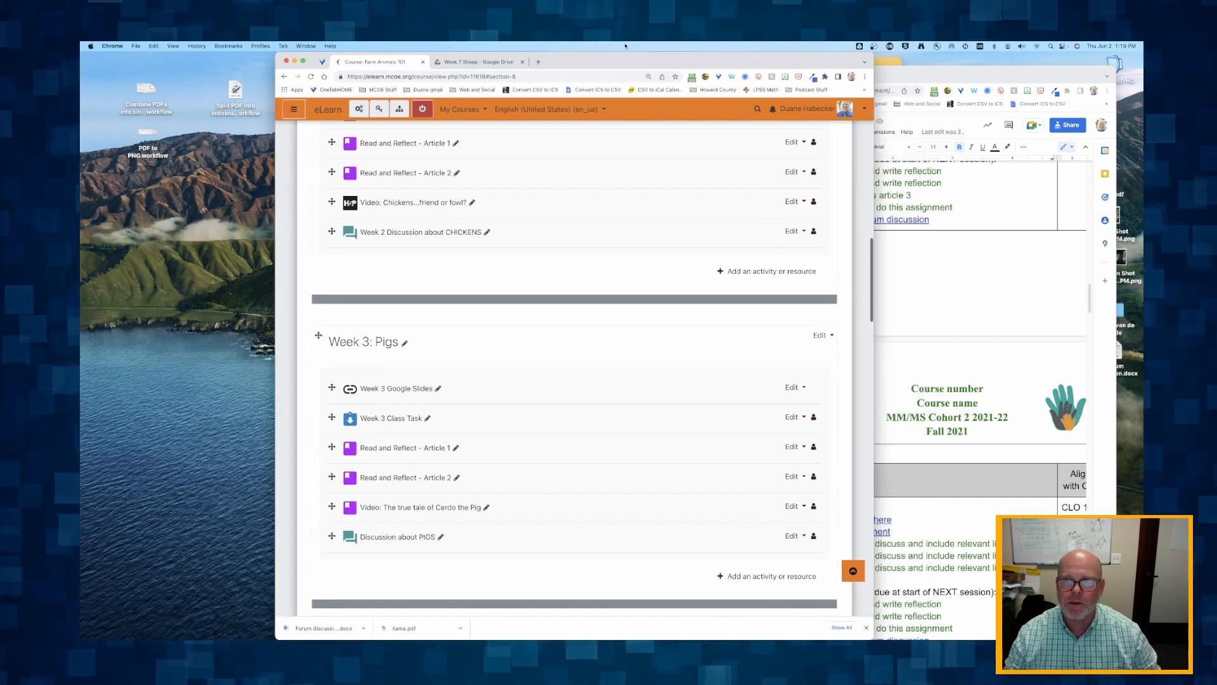
left_click(942, 79)
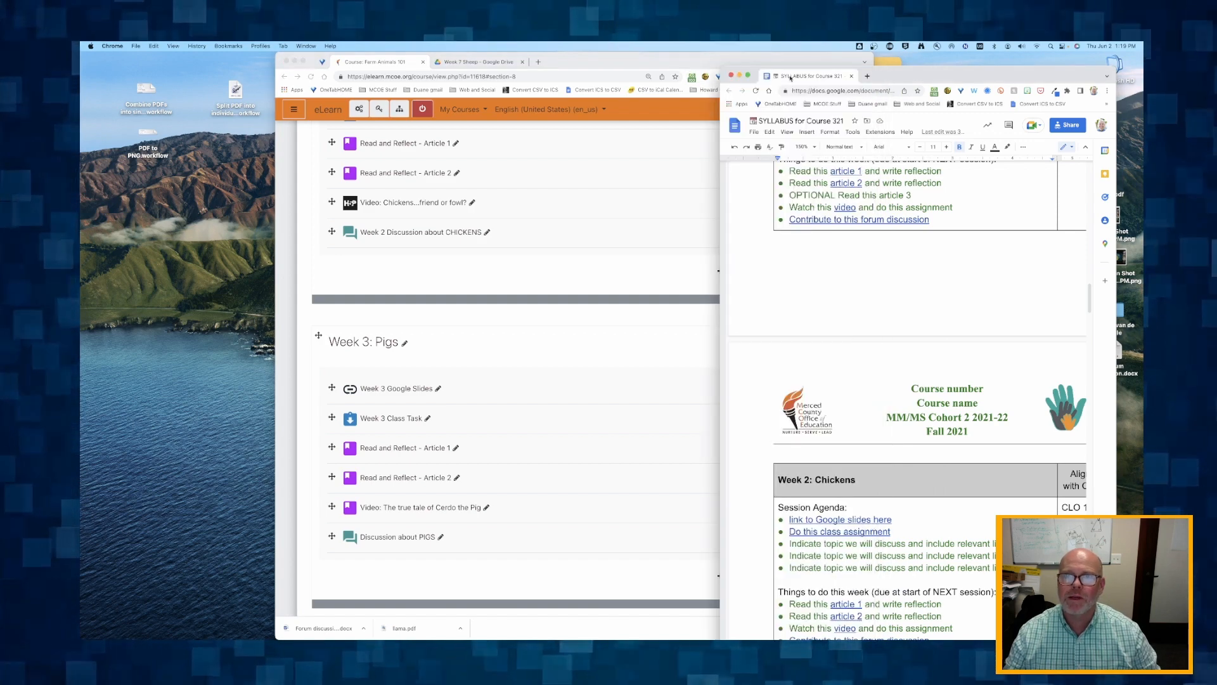
left_click_drag(790, 78, 630, 67)
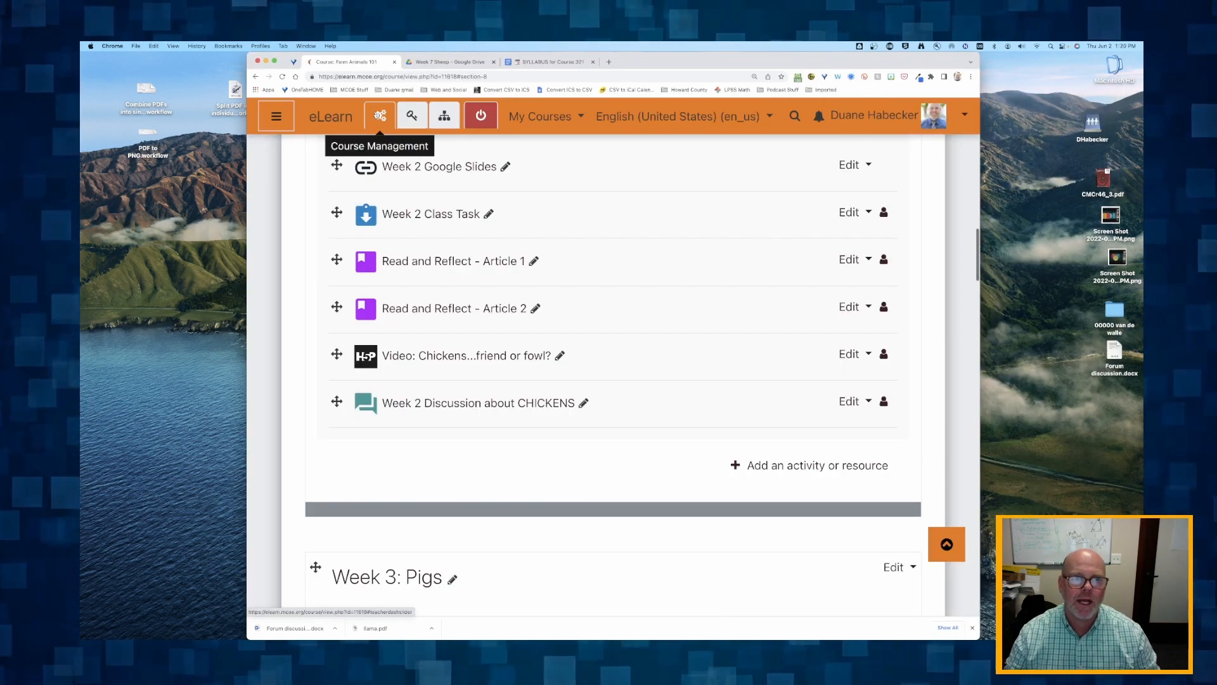
- Open the course's grader report and examine how the class task and Read and Reflect columns are named across the weeks
left_click(380, 114)
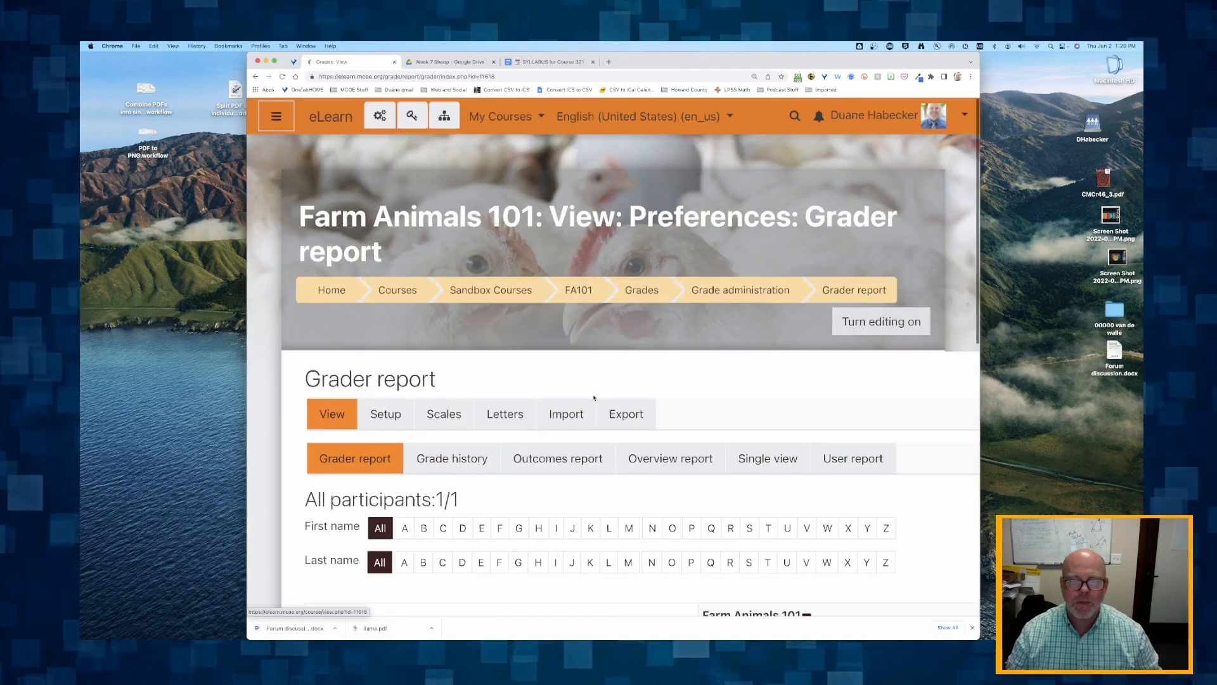
scroll(594, 398, "down", 5)
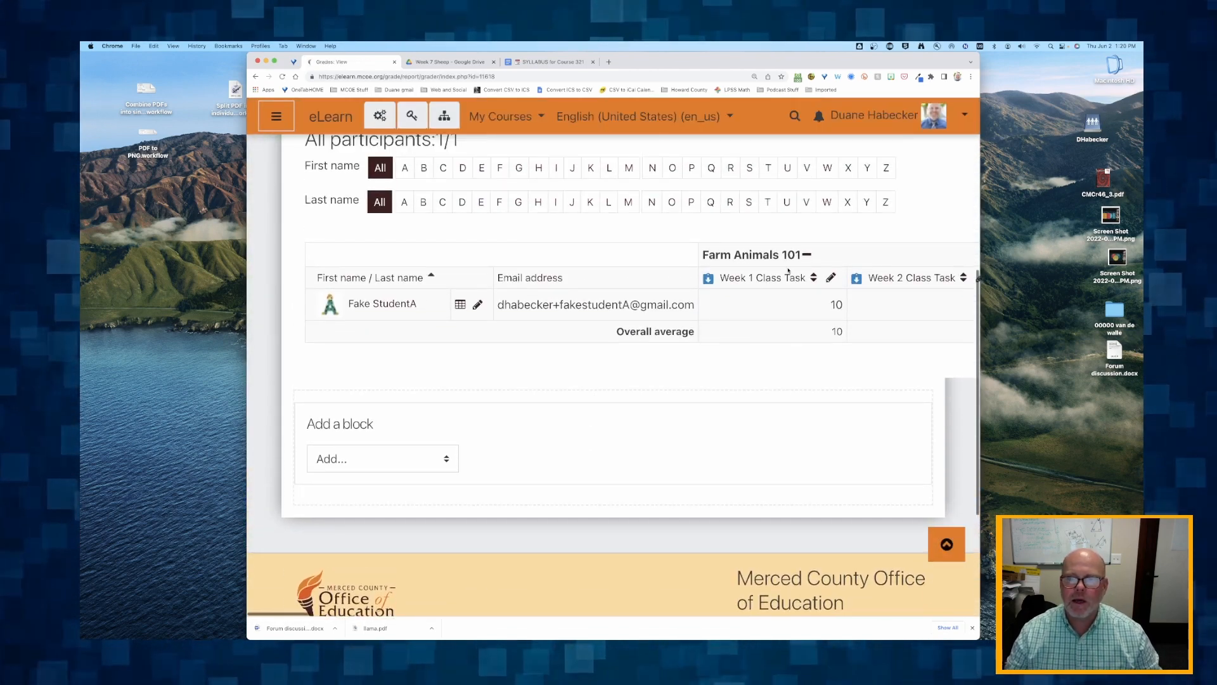
scroll(788, 271, "right", 10)
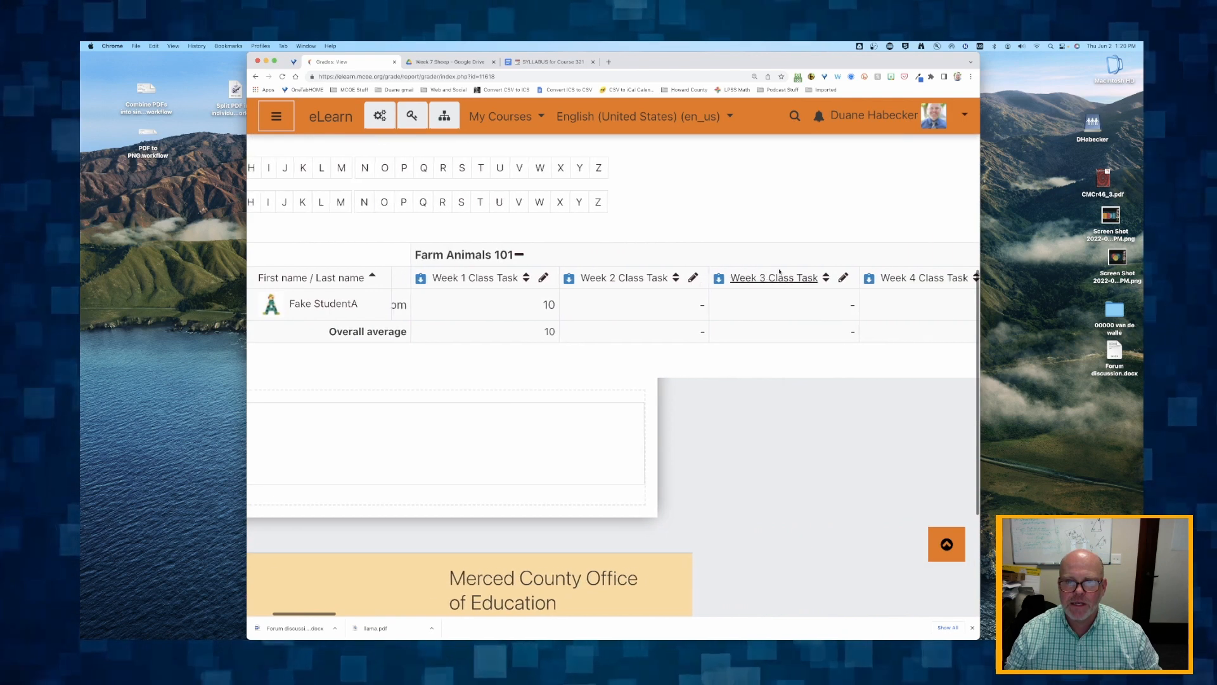
scroll(780, 271, "right", 10)
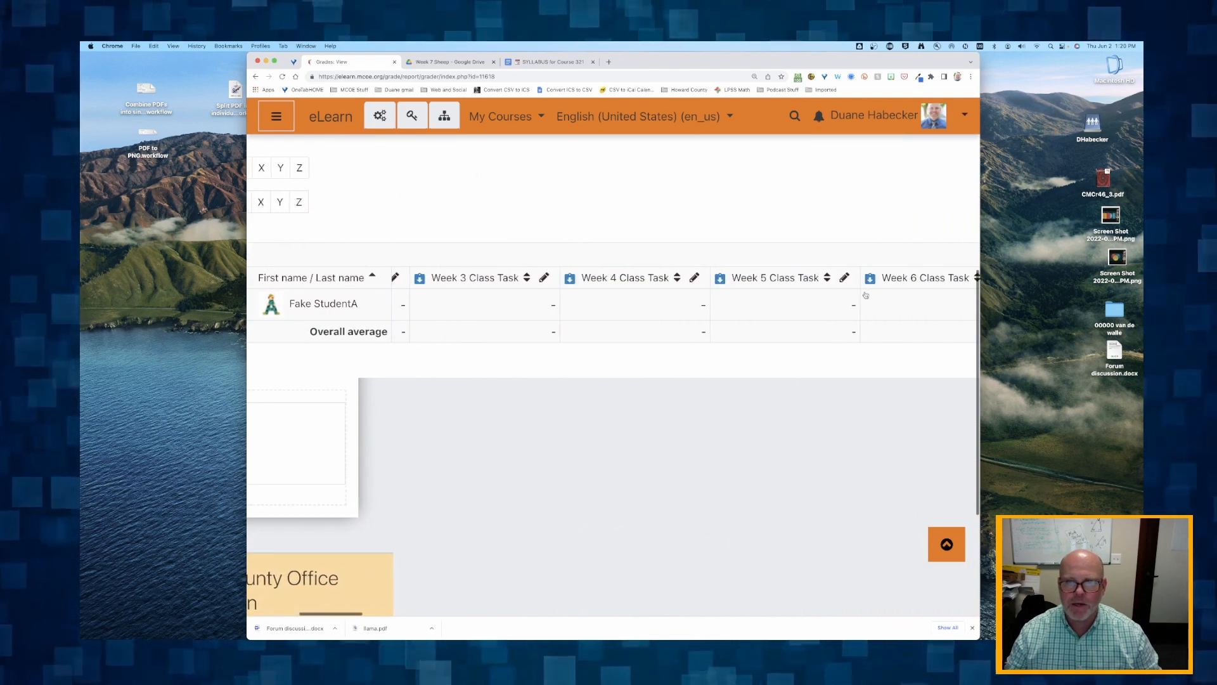
scroll(582, 290, "right", 10)
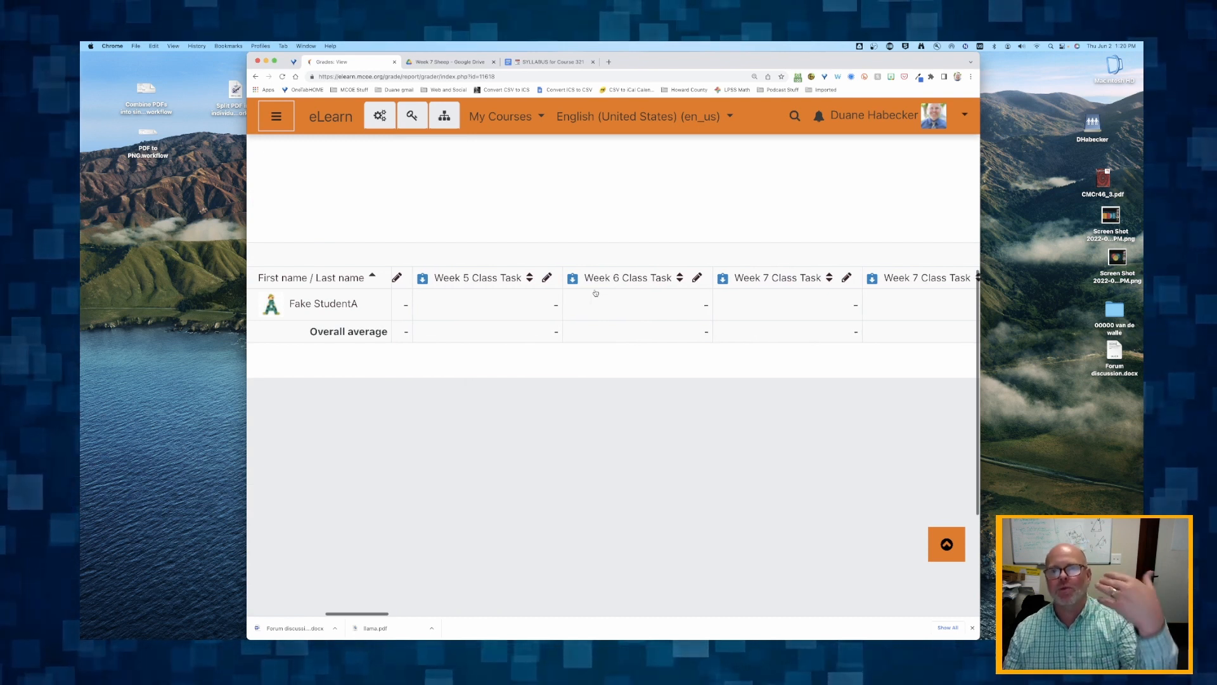
scroll(596, 293, "right", 10)
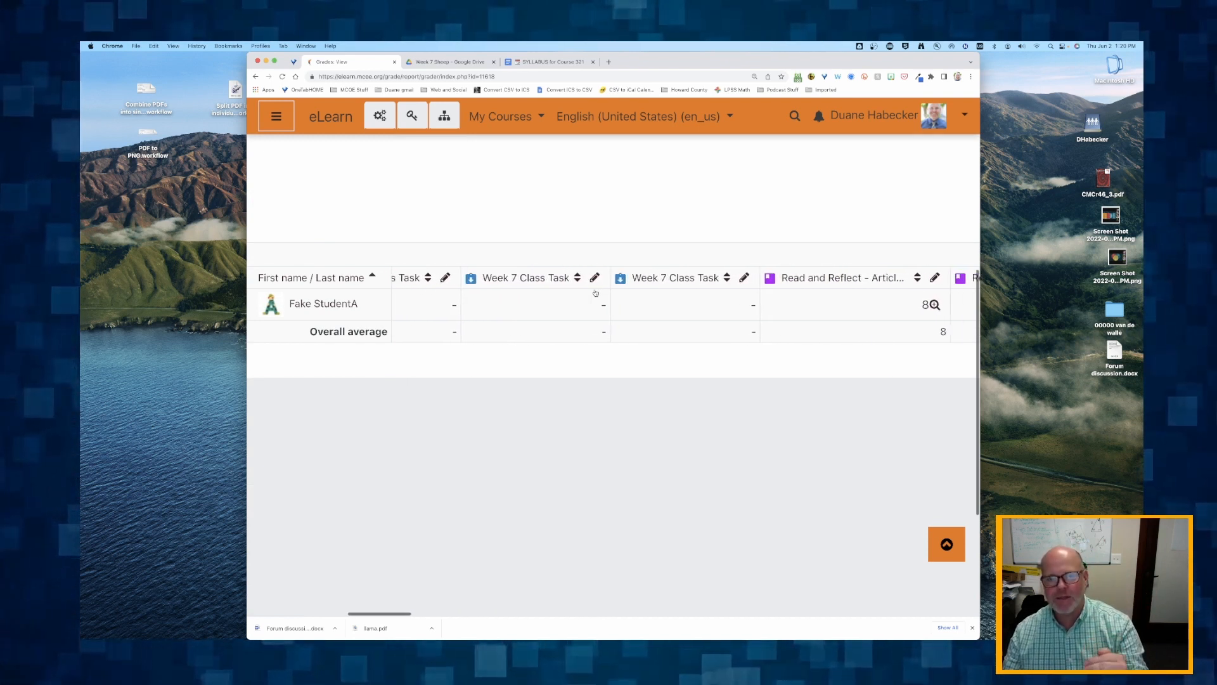
scroll(596, 293, "up", 3)
scroll(596, 293, "left", 5)
scroll(799, 353, "right", 10)
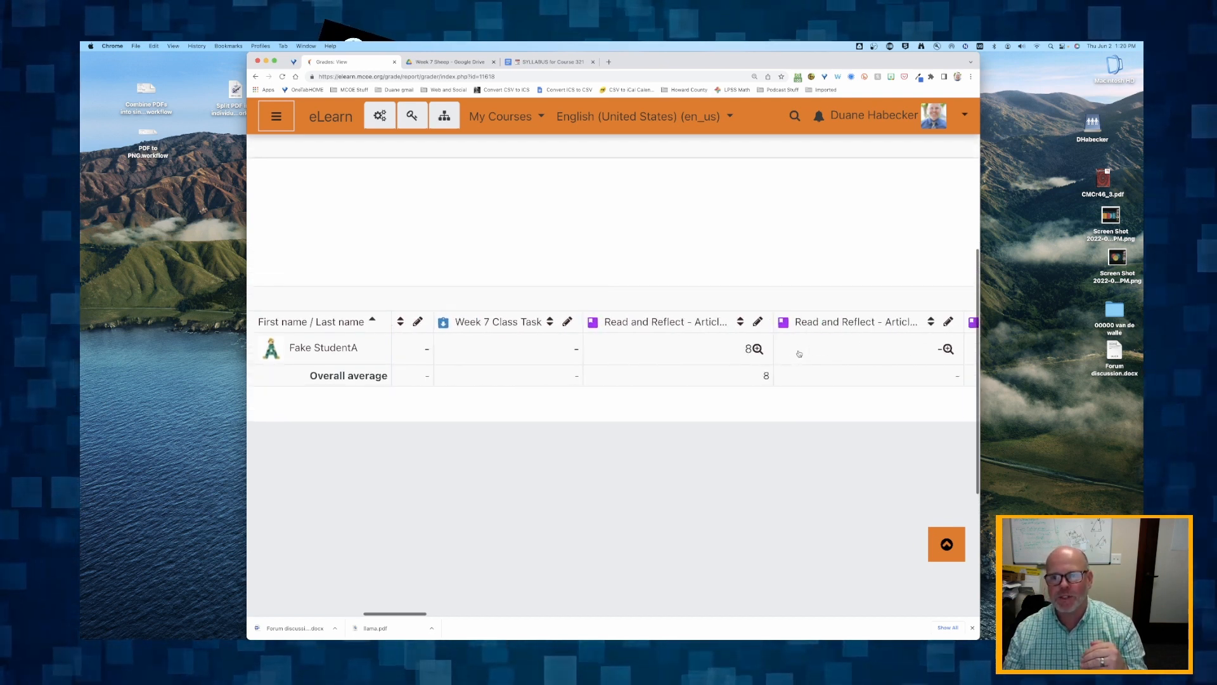
scroll(799, 353, "left", 5)
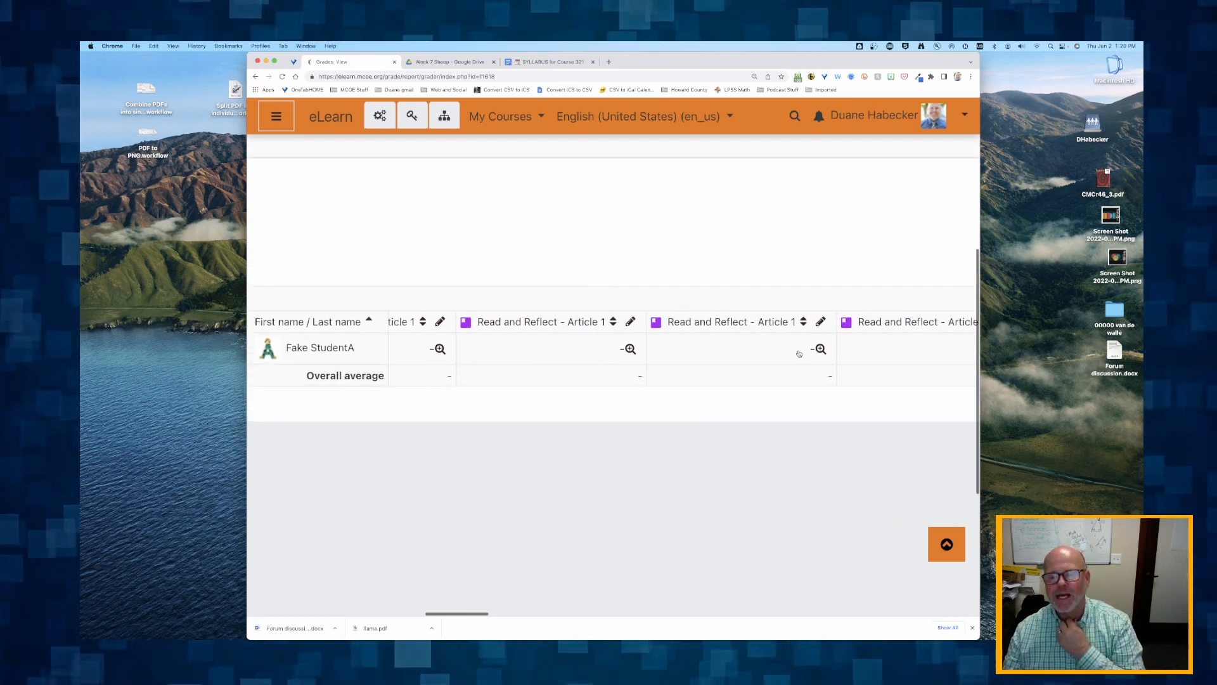
scroll(799, 354, "left", 3)
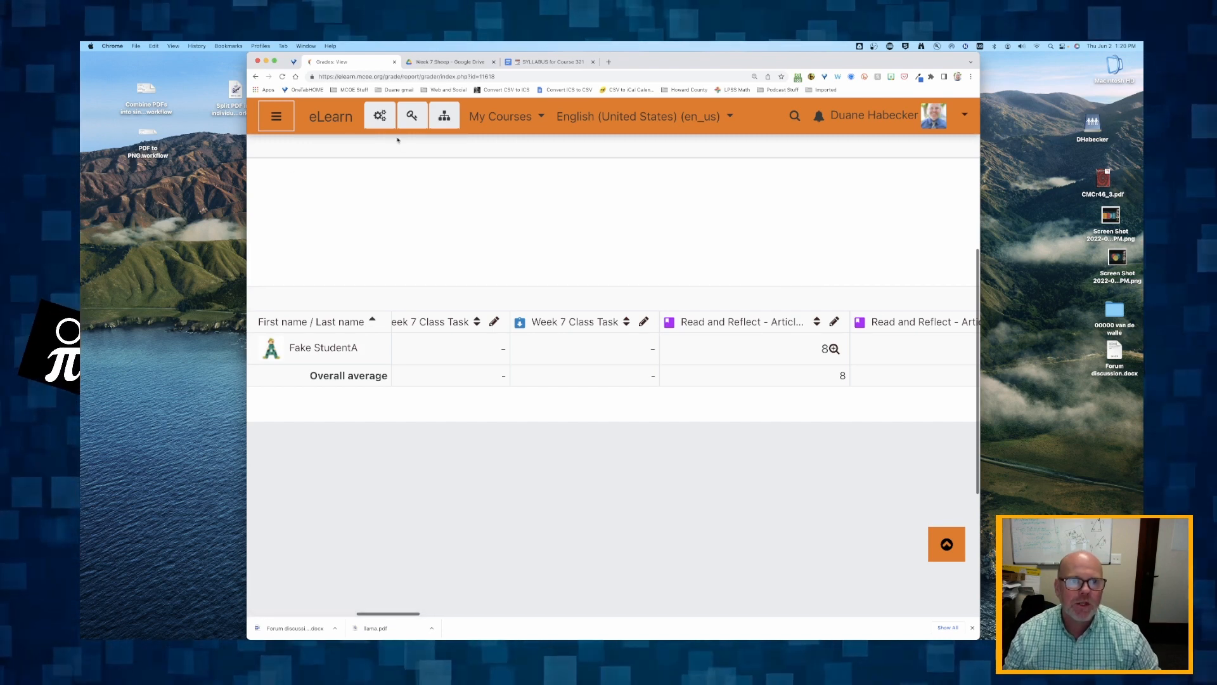
- Open the course's gradebook setup and examine the names of the class tasks, readings, videos and discussions in the grade item list
left_click(412, 116)
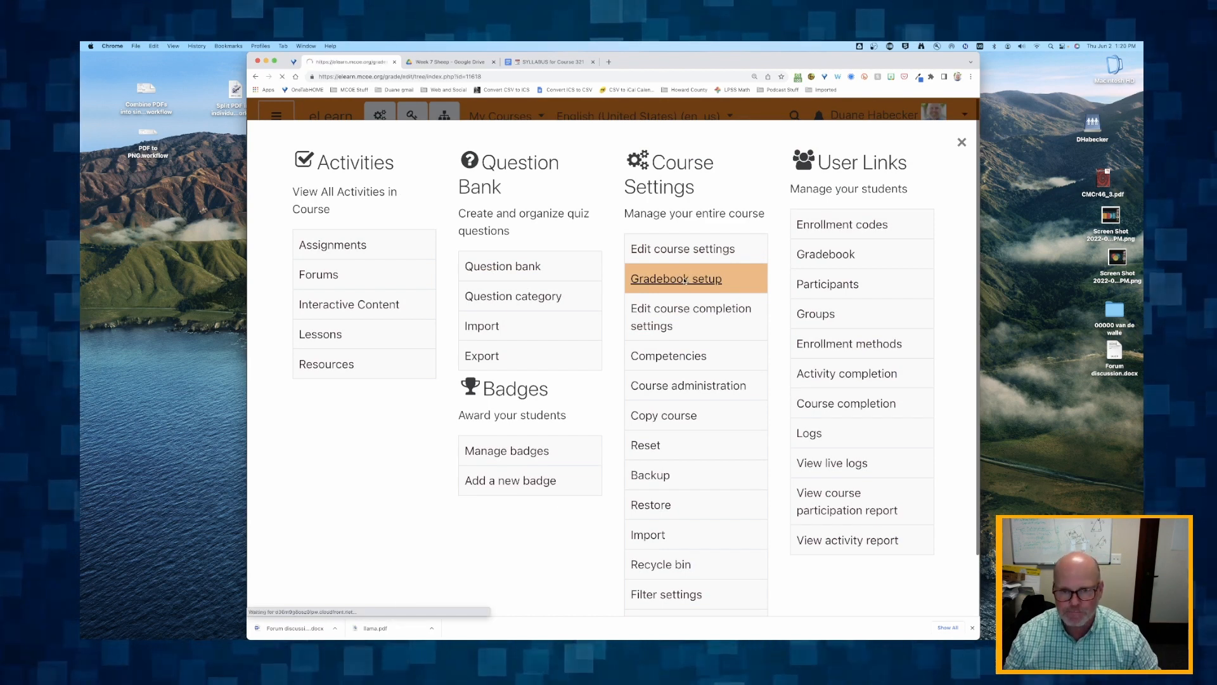
scroll(571, 412, "down", 5)
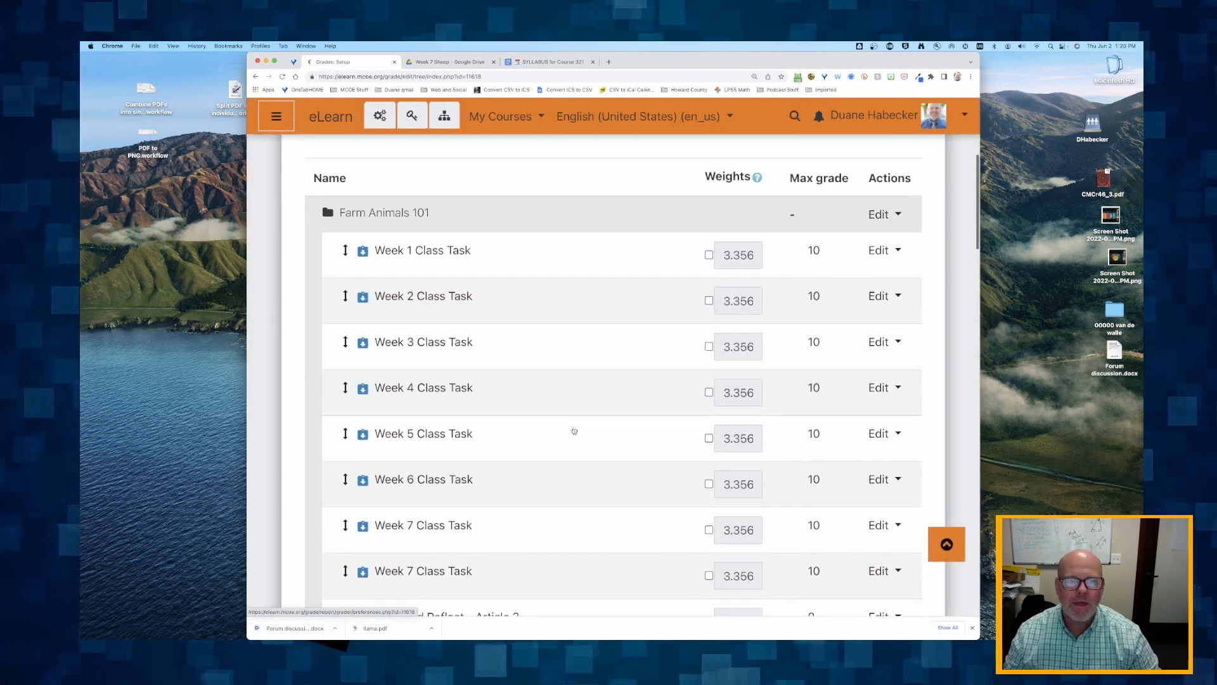
scroll(443, 365, "down", 10)
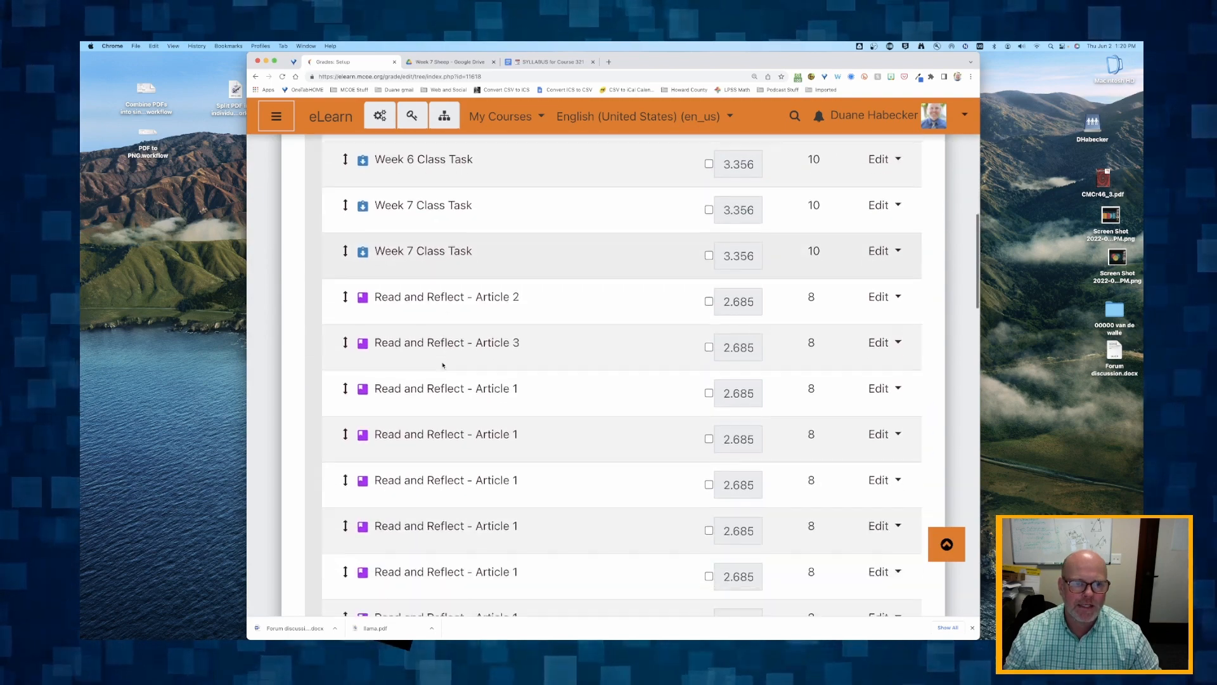
scroll(442, 364, "down", 10)
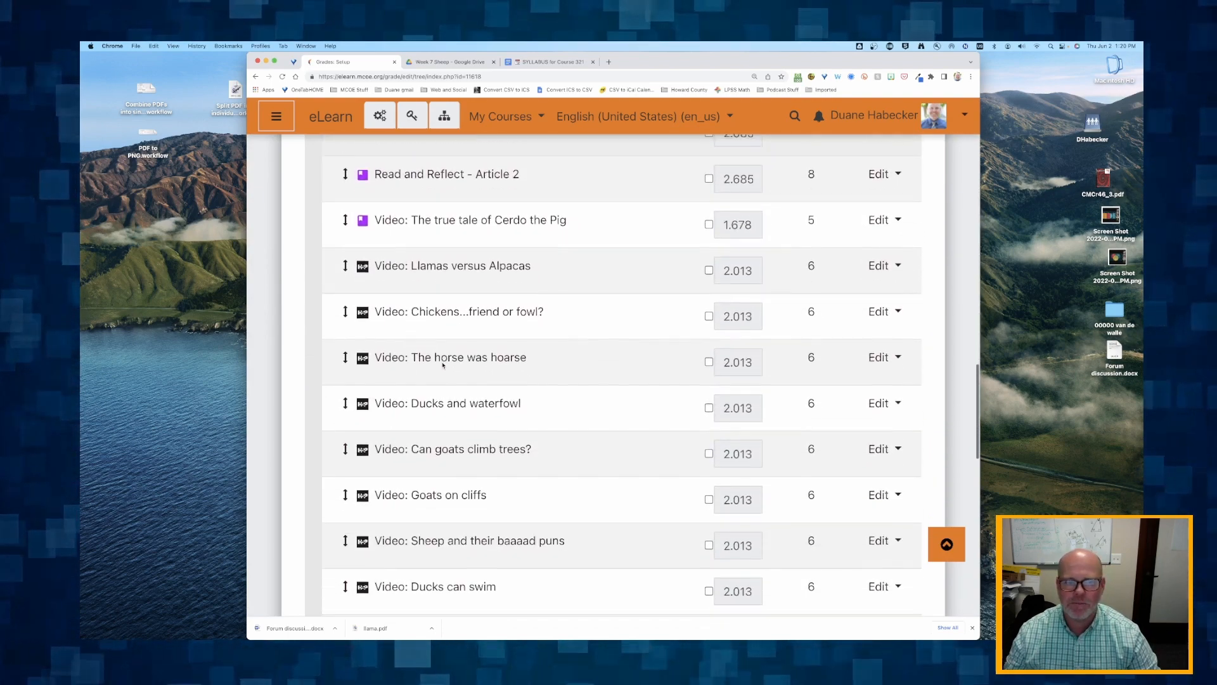
scroll(443, 366, "down", 4)
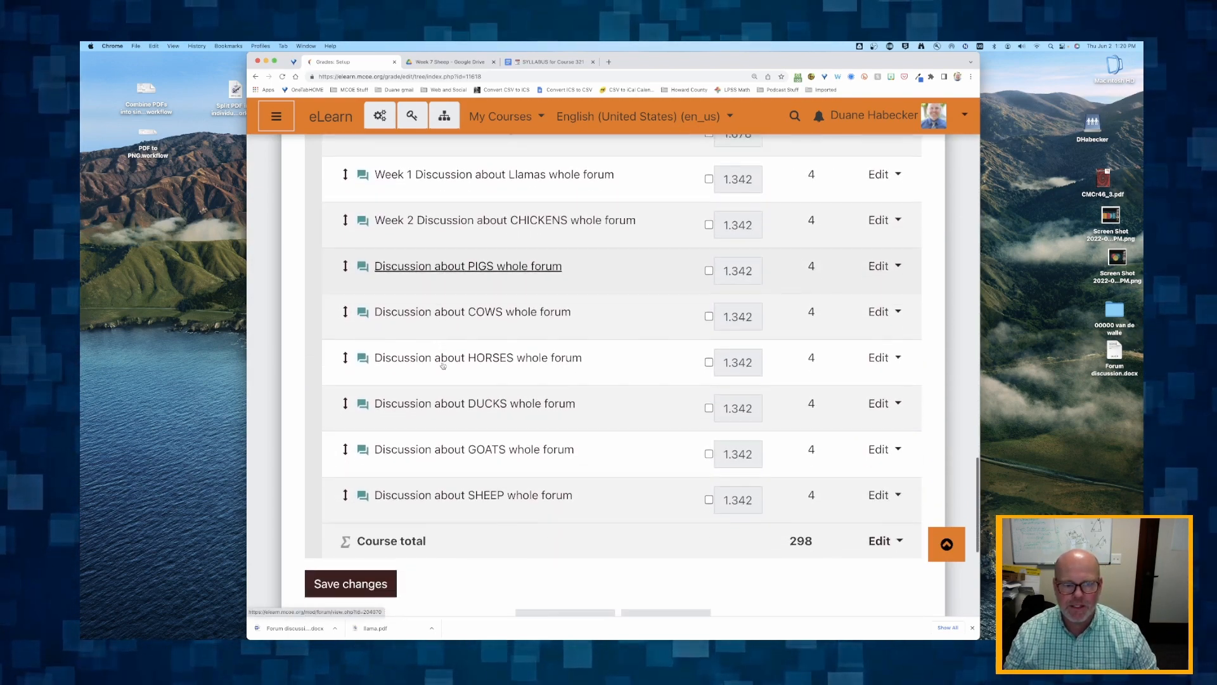
scroll(443, 365, "up", 10)
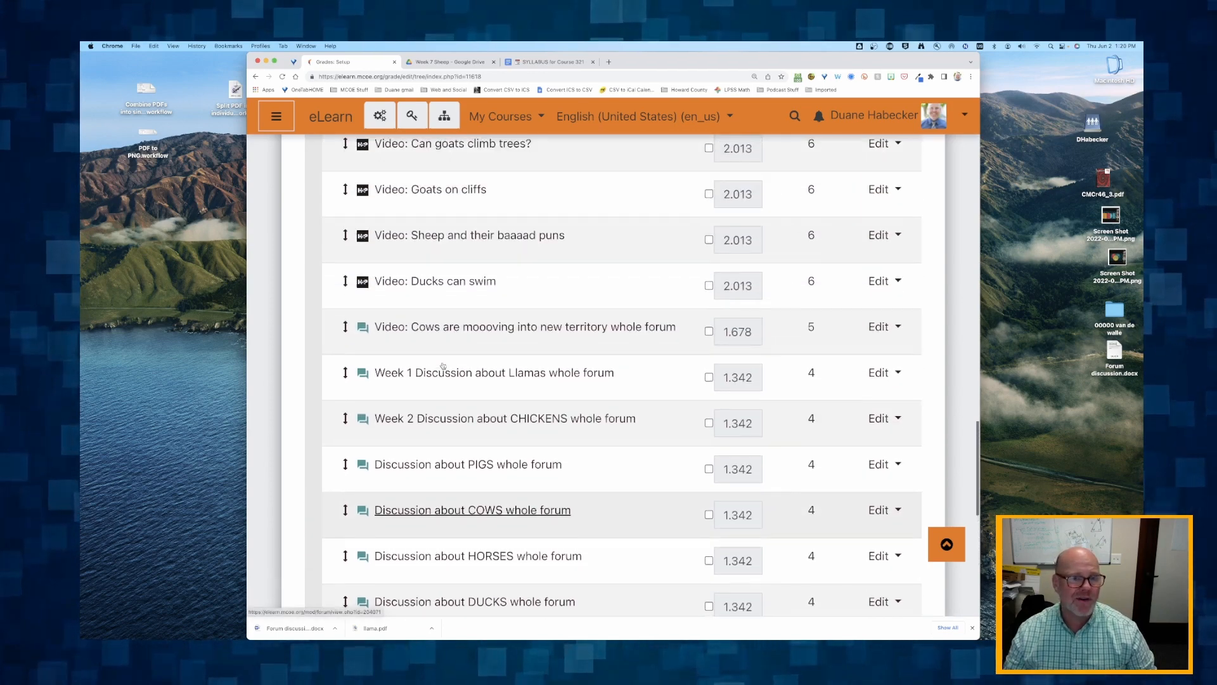
scroll(442, 365, "up", 10)
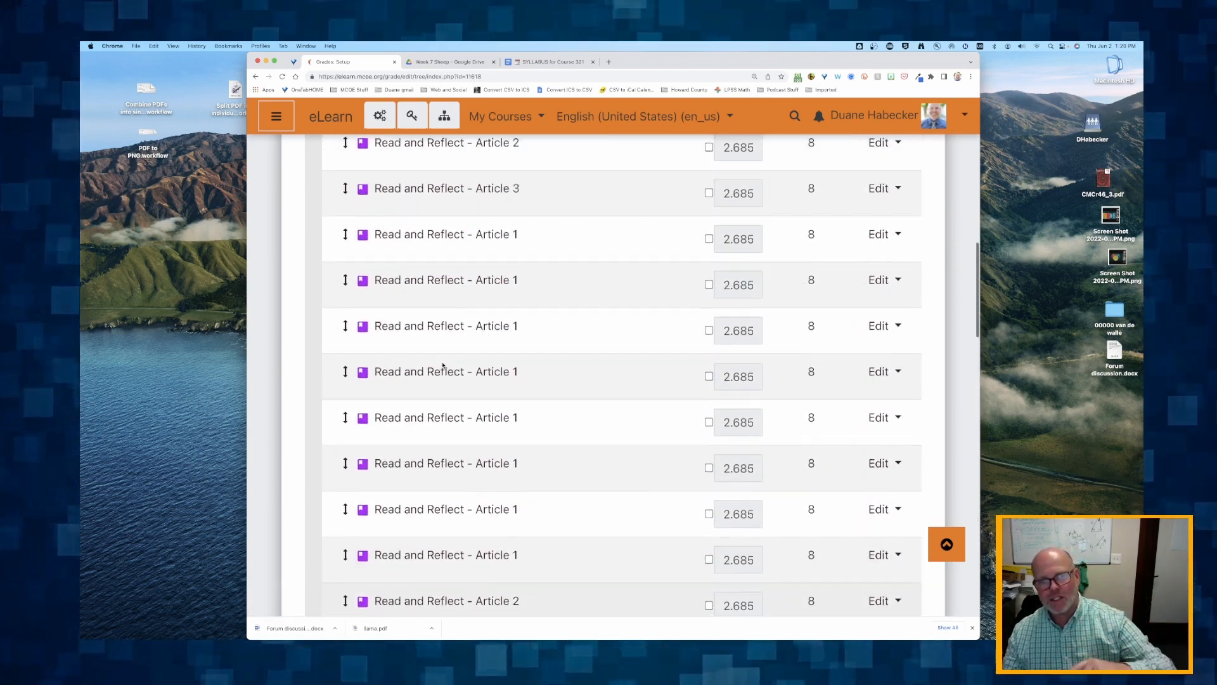
scroll(443, 365, "up", 10)
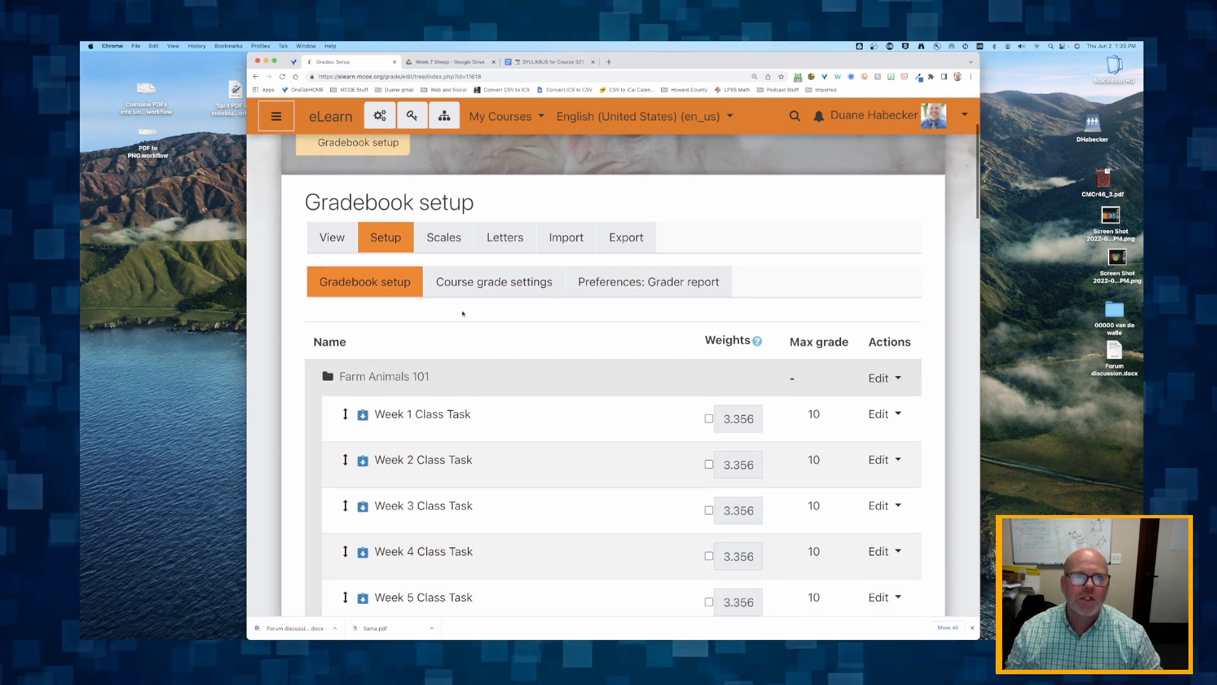
scroll(463, 313, "up", 5)
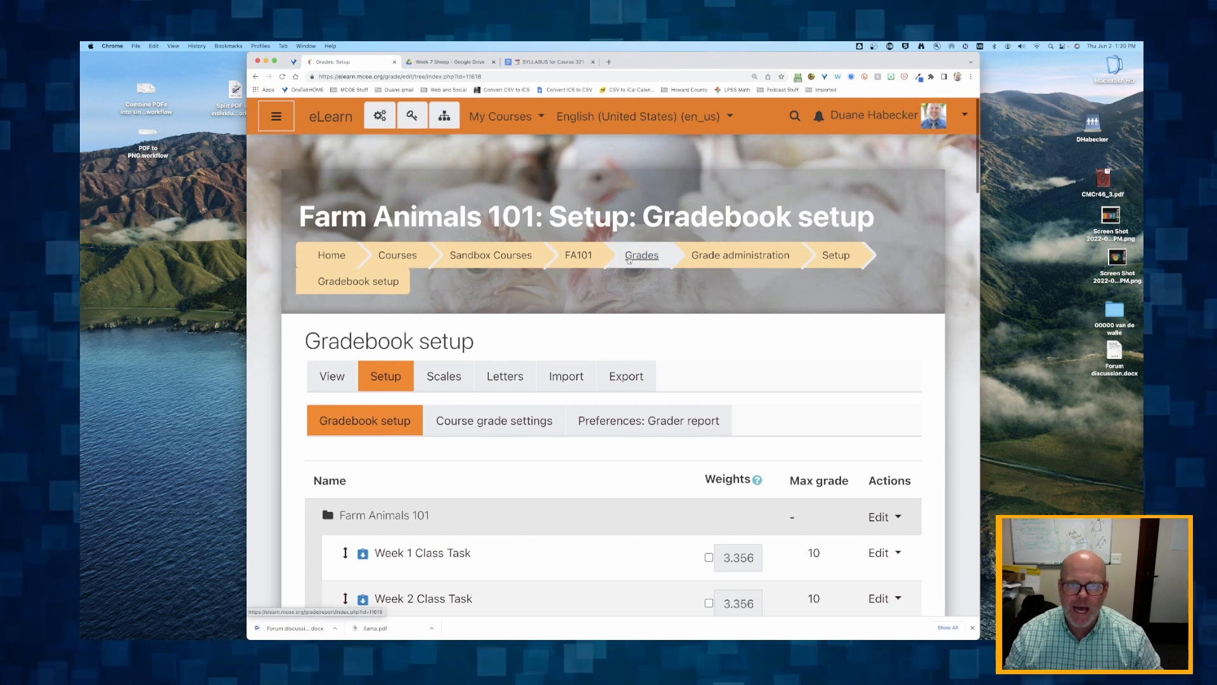
- Return to the course page and rename the first Week 1 reading as Week 1 Read and Reflect - Article 1
left_click(584, 263)
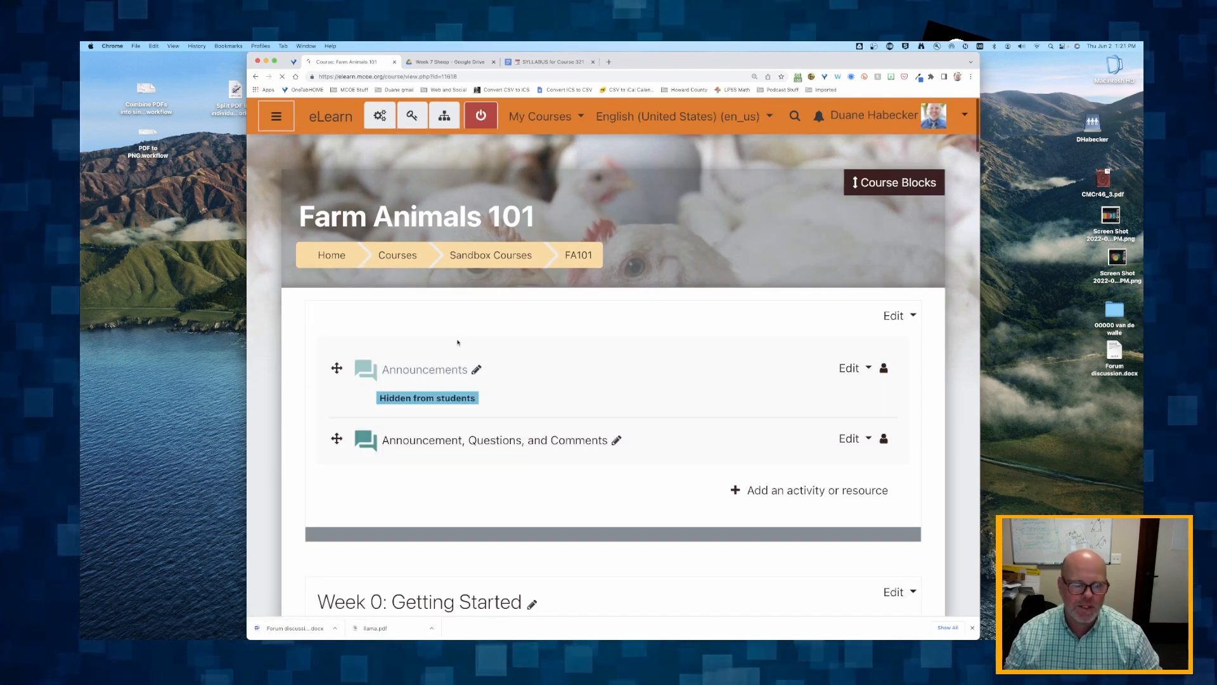
scroll(444, 355, "down", 5)
scroll(435, 362, "down", 5)
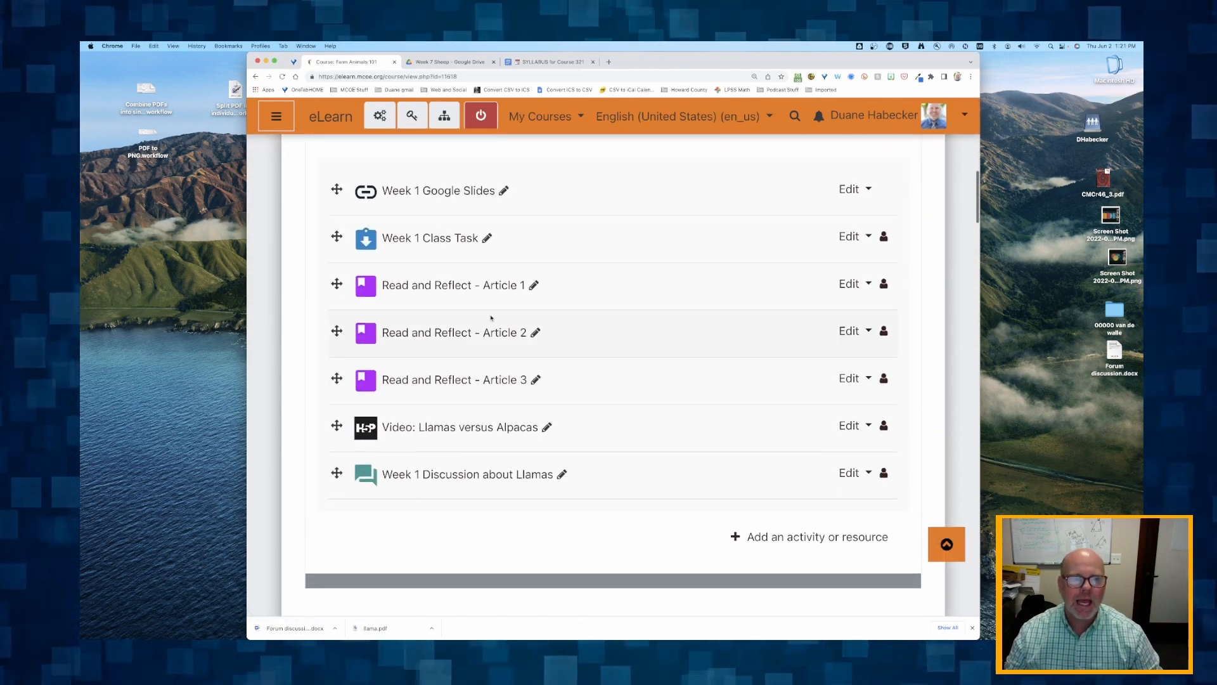
scroll(444, 304, "up", 2)
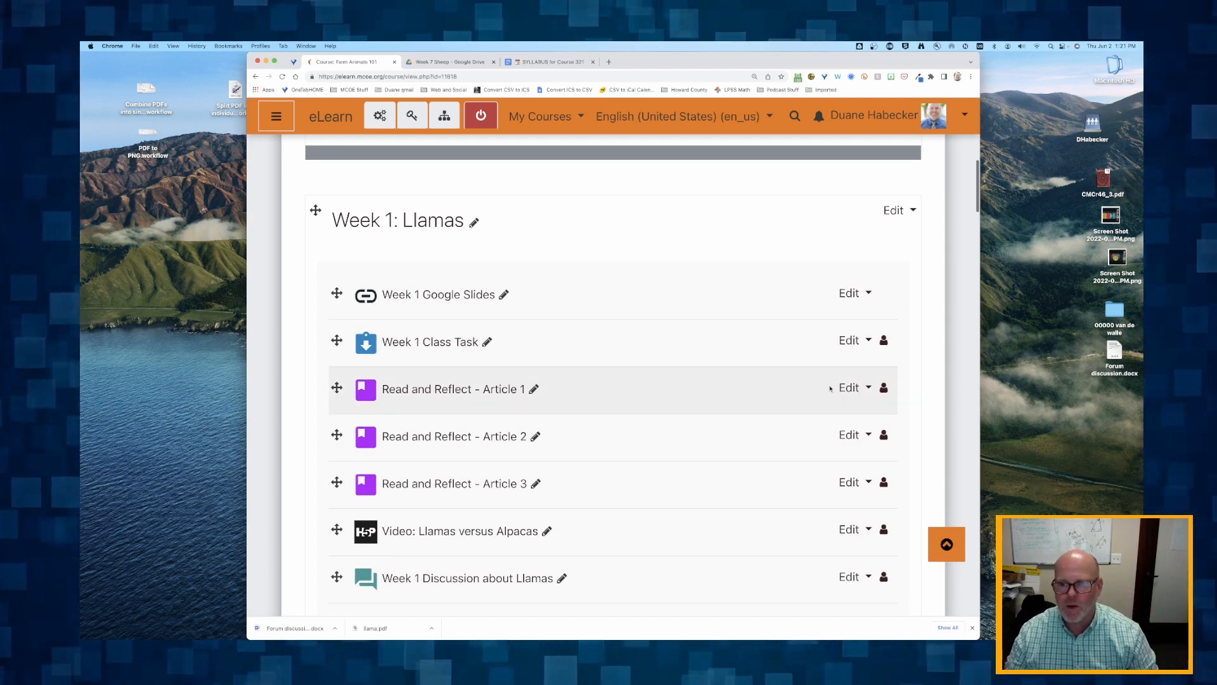
left_click(535, 390)
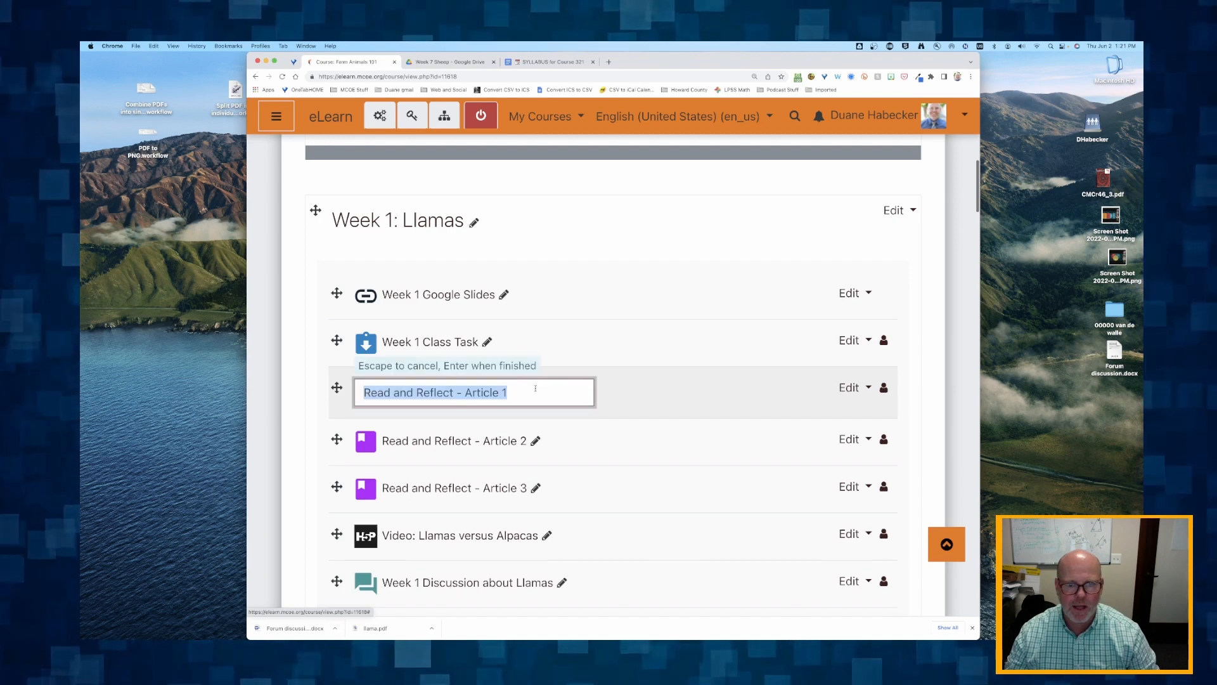
left_click(364, 392)
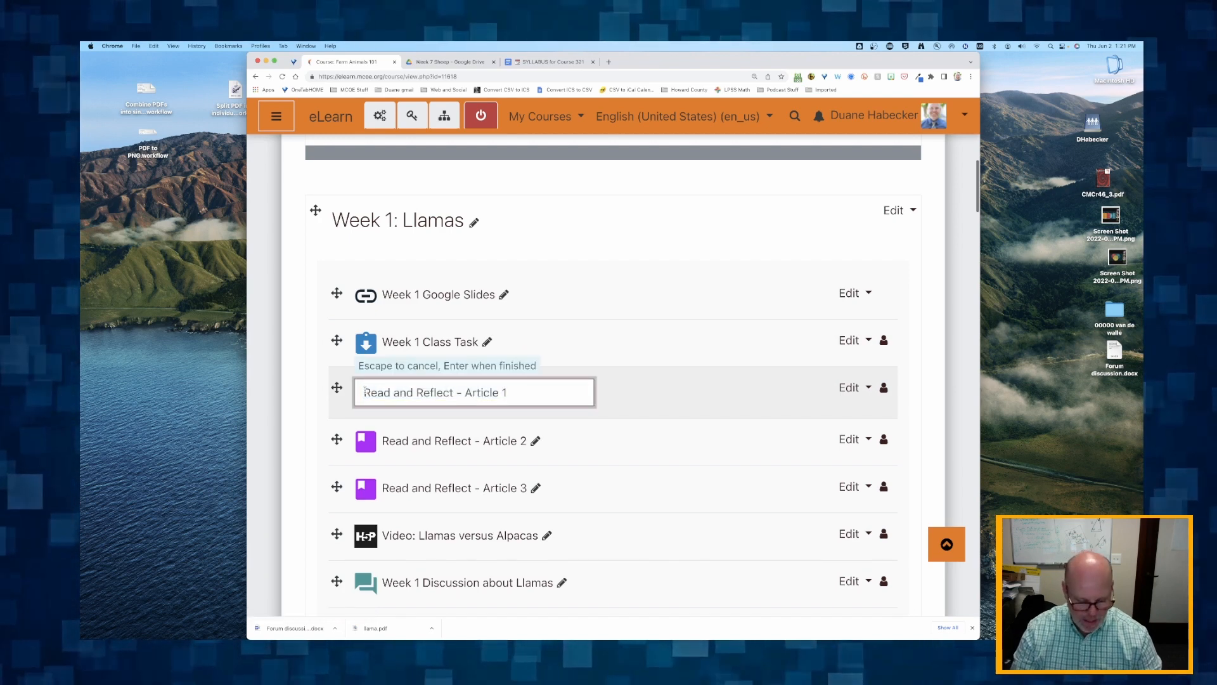
type("Week 1")
key("Return")
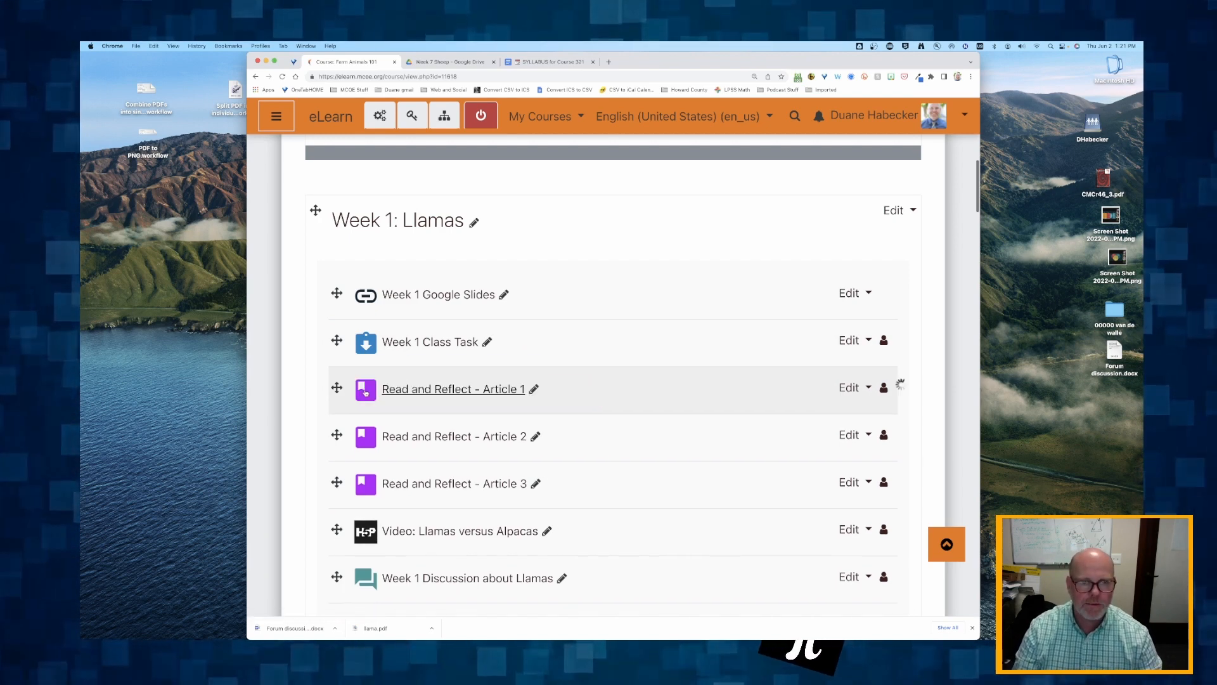
- Rename the other two Week 1 readings as Week 1 Read and Reflect - Article 2 and Week 1 Read and Reflect - Article 3
left_click(535, 437)
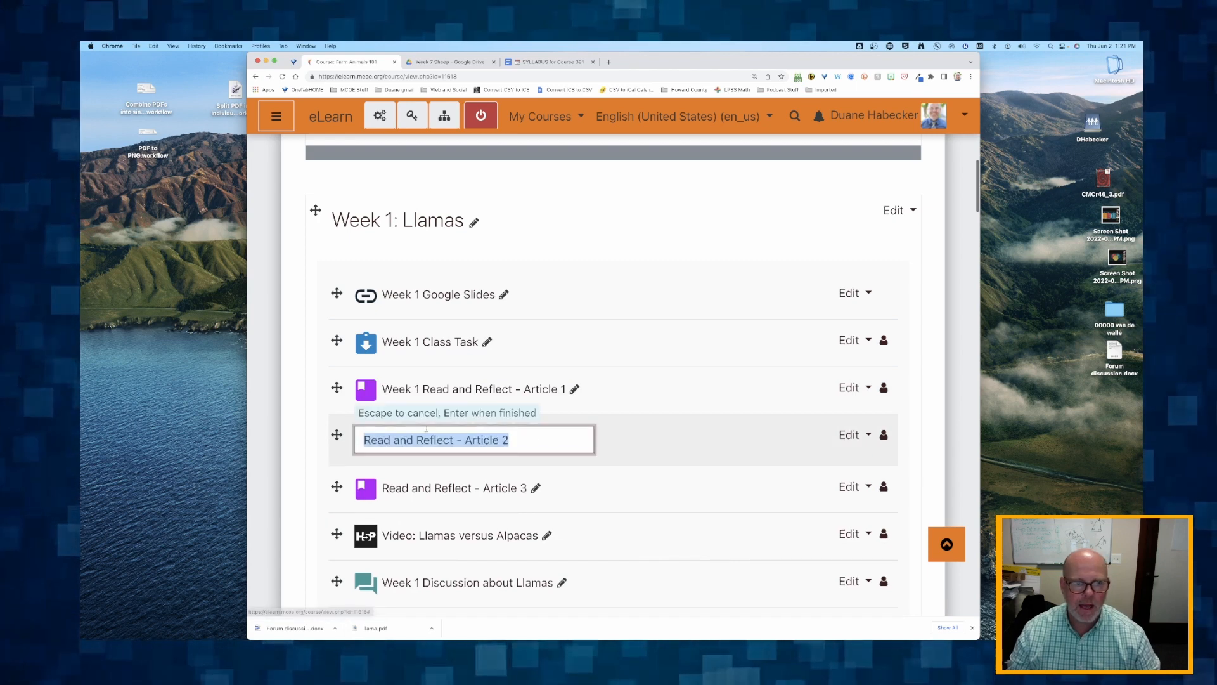
left_click(365, 440)
type("Week 1")
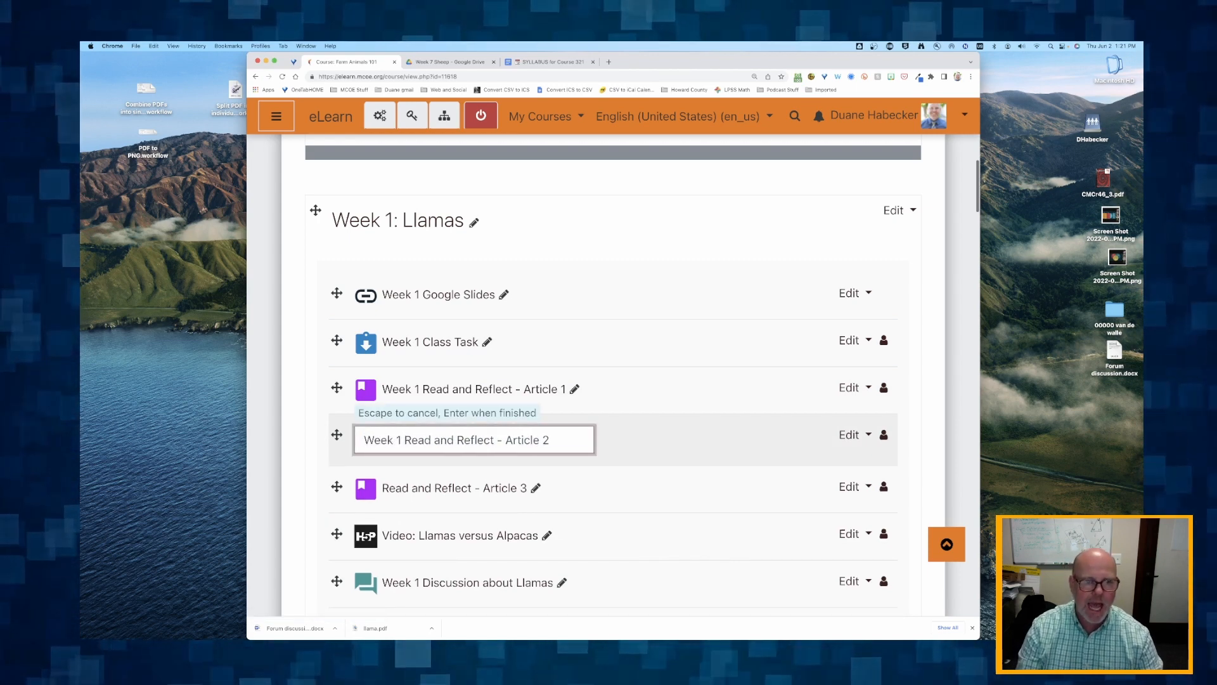
key("Return")
scroll(546, 439, "down", 2)
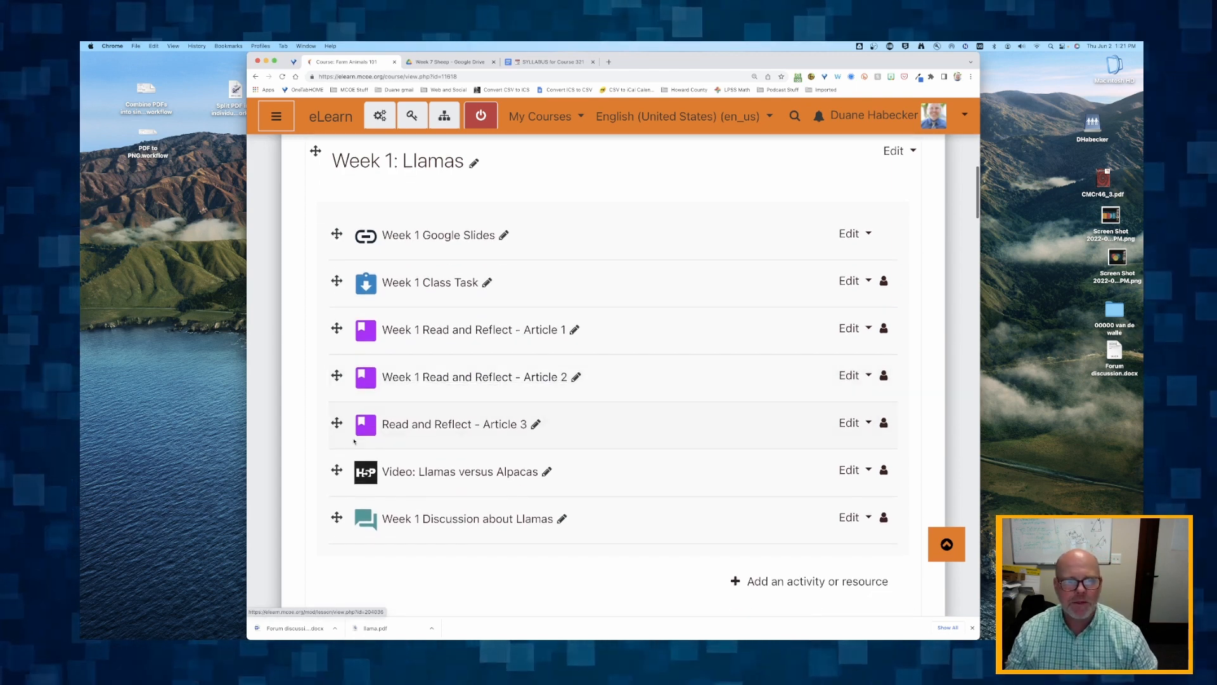
left_click(536, 424)
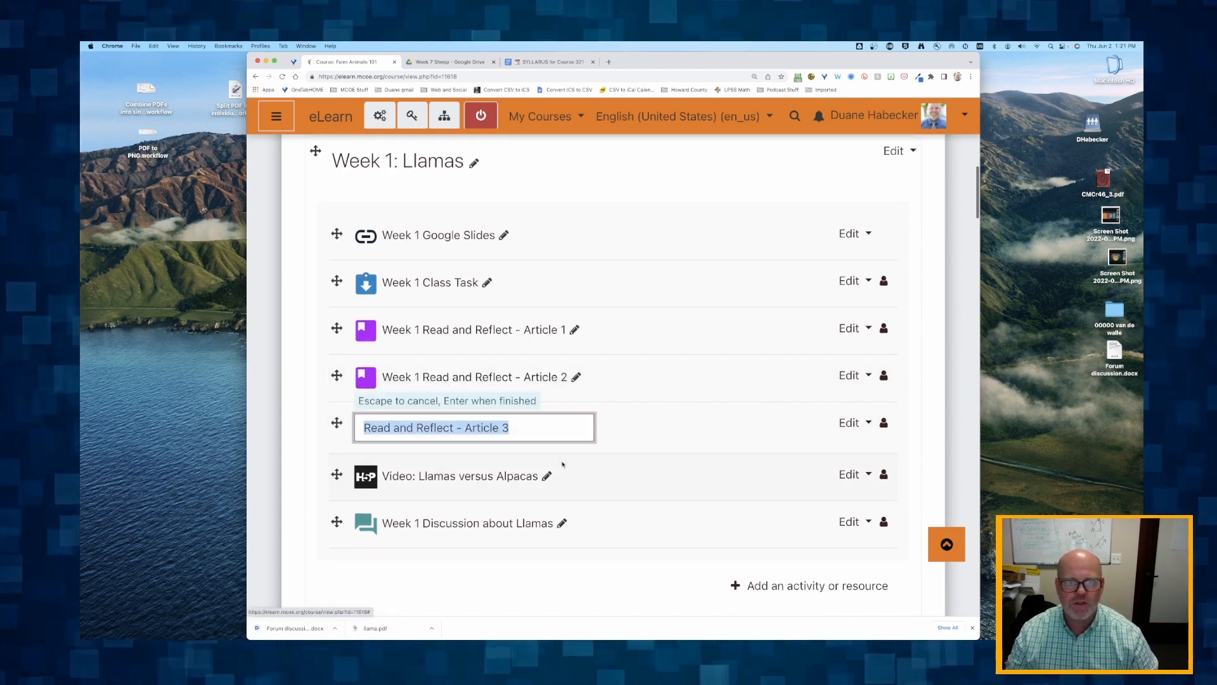
left_click(363, 428)
type("Week 1")
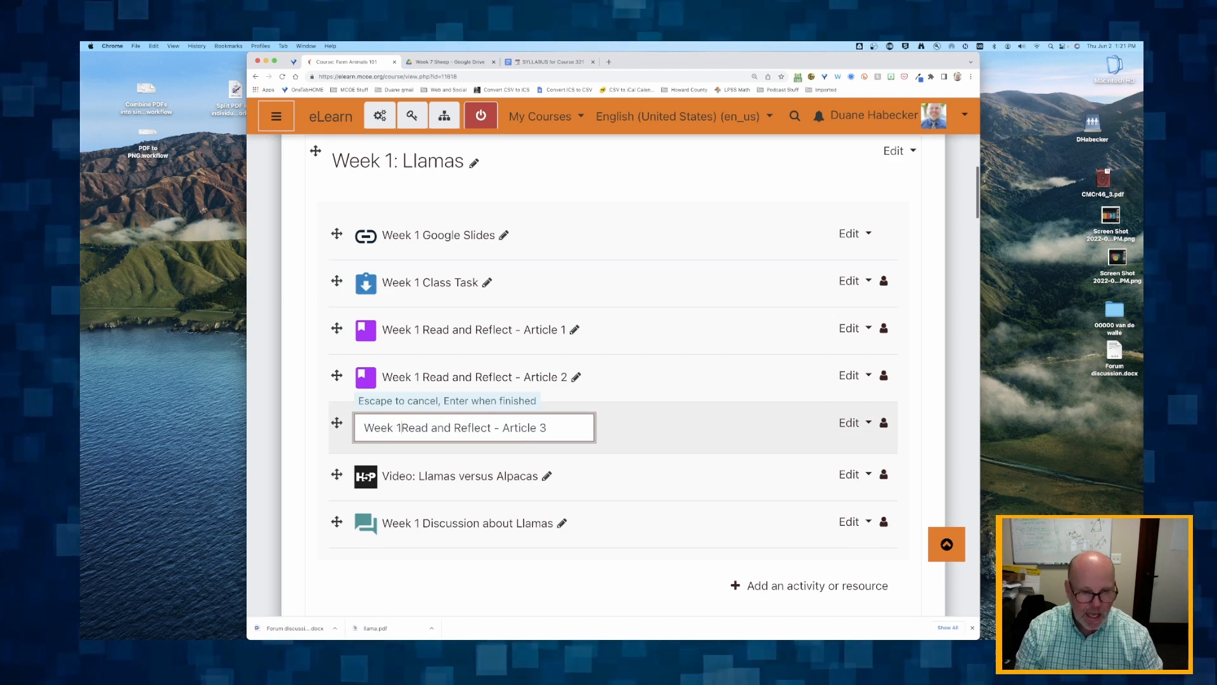
key("Return")
- Rename the llamas video in the Week 1 section as Week 1 Video: Llamas versus Alpacas
scroll(383, 449, "down", 1)
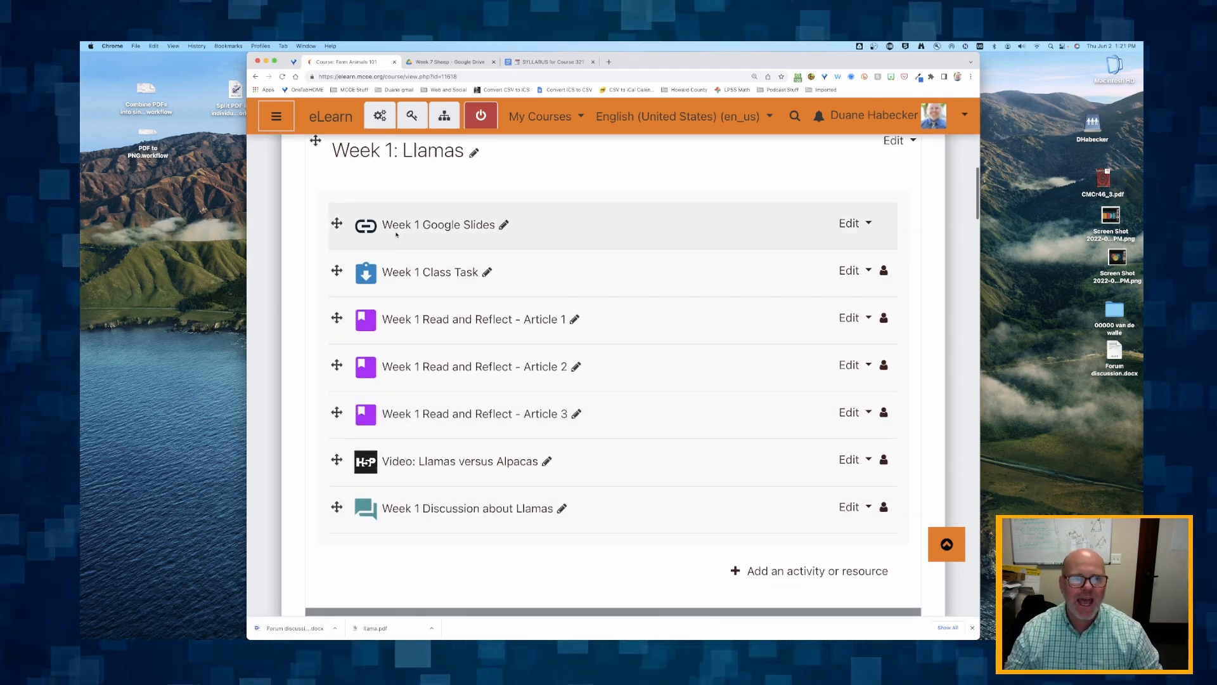
left_click(545, 462)
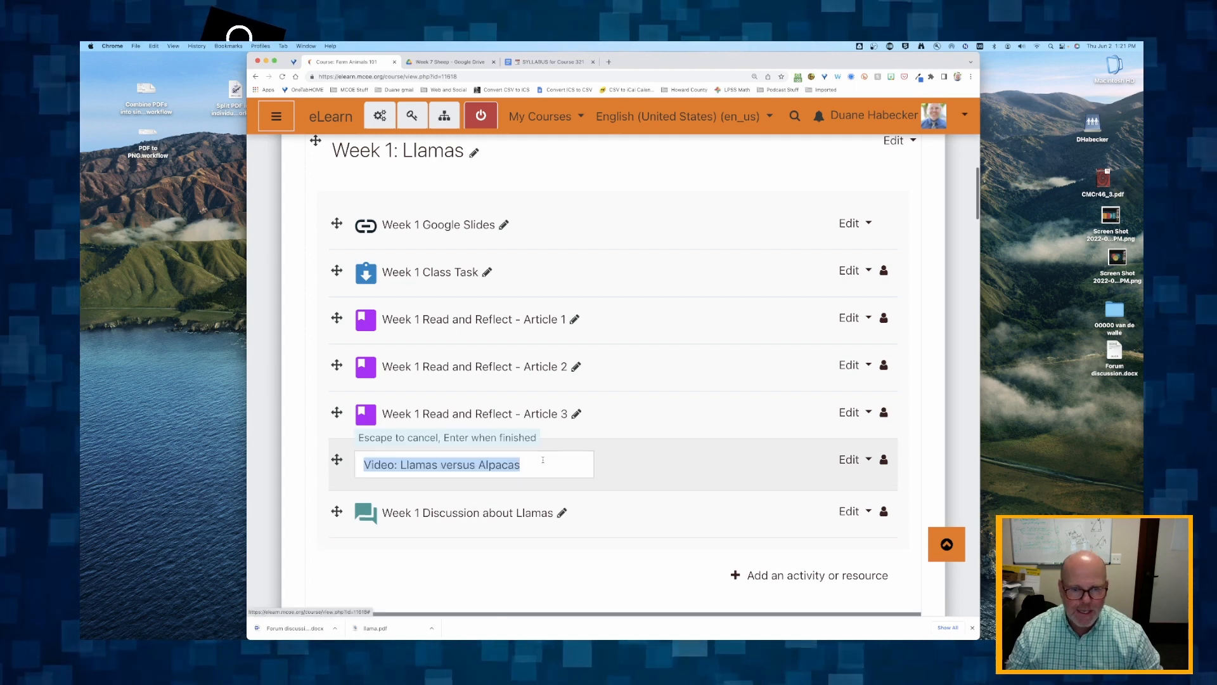
key("Left")
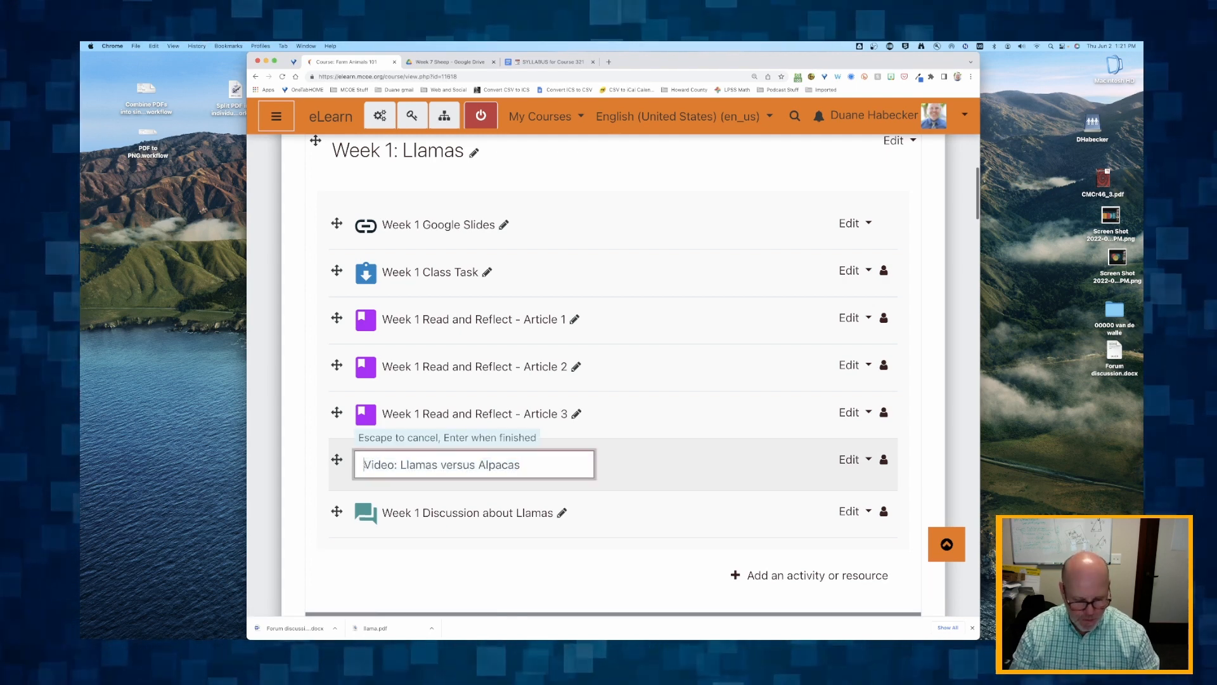
type("Week 1")
key("Return")
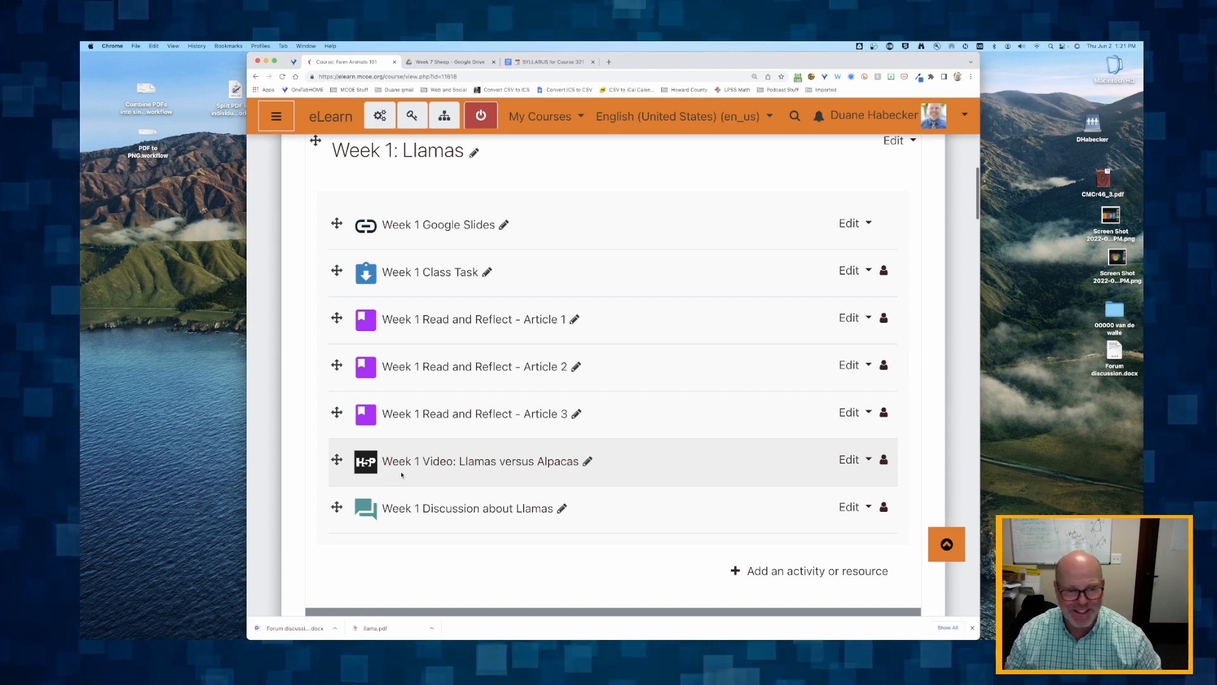
- Rename the first reading in the Week 2: Chickens section as Week 2 Read and Reflect - Article 1
scroll(402, 475, "down", 7)
left_click(534, 402)
key("Left")
type("Week")
key("shift+super+Left")
type("Week 2")
key("Return")
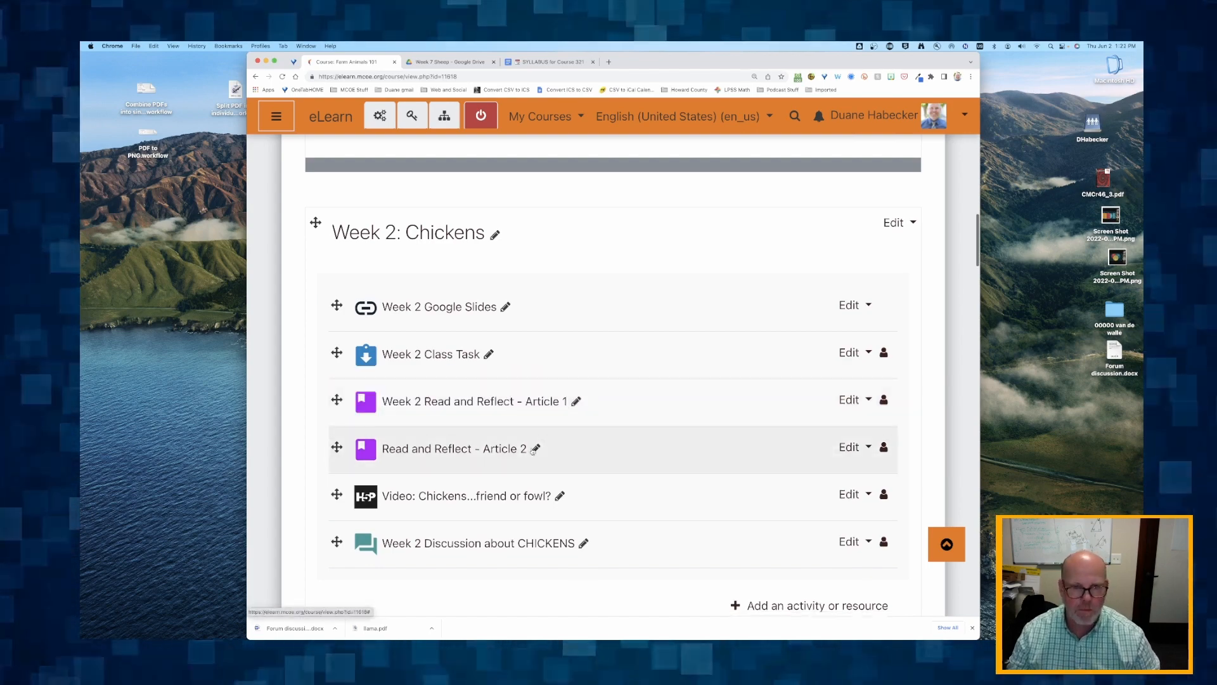
- Add the prefix Week 2 to the names of the Article 2 reading and the chickens video in the Week 2 section
left_click(534, 450)
type("Week 2")
key("Return")
left_click(560, 496)
type("Week 2")
key("Return")
- Add the prefix Week 3 to the names of both Read and Reflect articles and the Cerdo the Pig video in Week 3: Pigs
scroll(489, 374, "down", 8)
left_click(536, 312)
type("Week ")
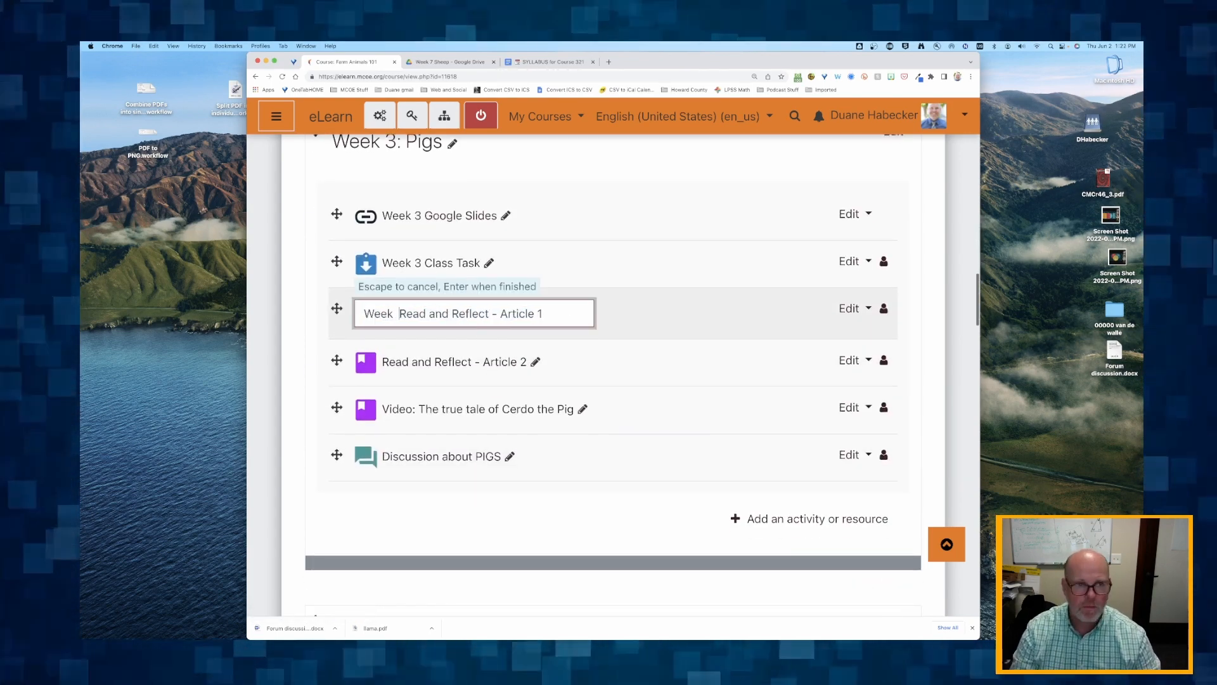
type("3")
key("Return")
left_click(536, 358)
type("Week 3")
key("Return")
left_click(582, 405)
type("Week 3")
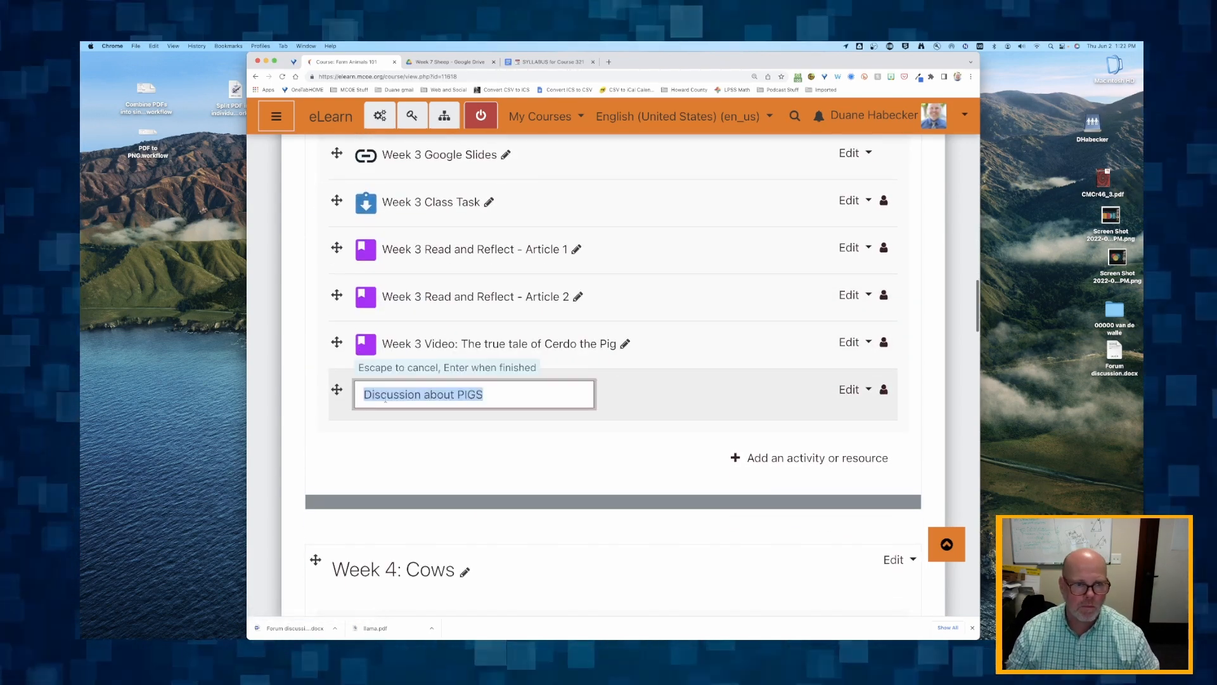
- In Week 4: Cows, rename the first reading as Week 4 Read and Reflect - Article 1 and the second reading as Week 4
scroll(500, 345, "down", 5)
left_click(532, 408)
type("Week 4")
key("Return")
left_click(534, 454)
type("Week 4")
key("Return")
- Add the prefix Week 4 to the cows video and discussion names, and reopen the second Week 4 reading's name for editing
left_click(624, 404)
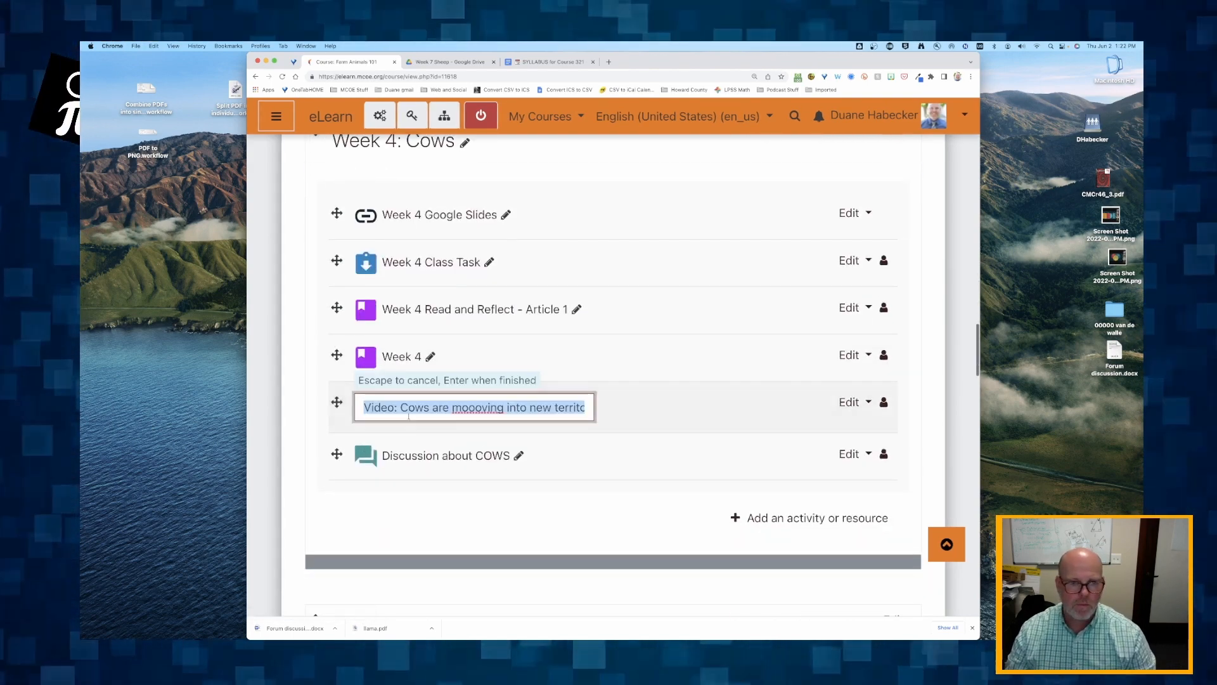
type("Week 4")
key("Return")
scroll(520, 385, "down", 2)
left_click(519, 382)
type("Week 4")
key("Return")
scroll(515, 381, "up", 2)
left_click(431, 345)
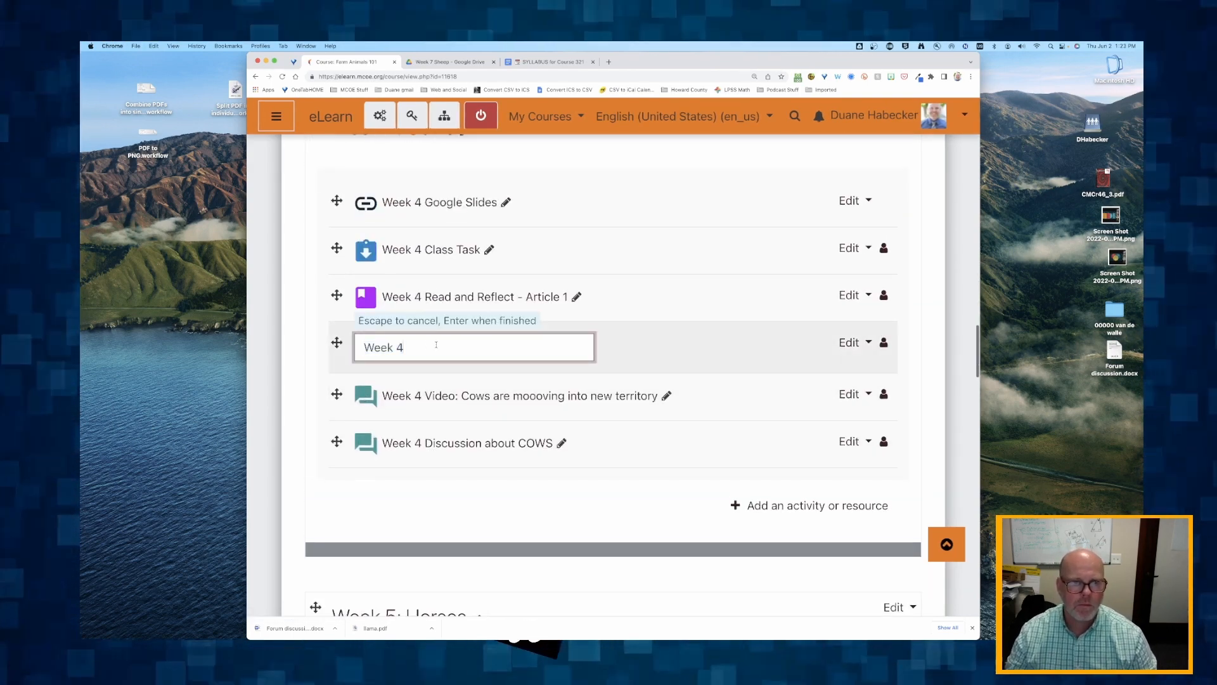
- Rename the two readings in Week 5: Horses as Week 5 Read and Reflect - Article 1 and Article 2
scroll(437, 348, "down", 7)
left_click(533, 331)
type("Week 5")
key("Return")
left_click(534, 379)
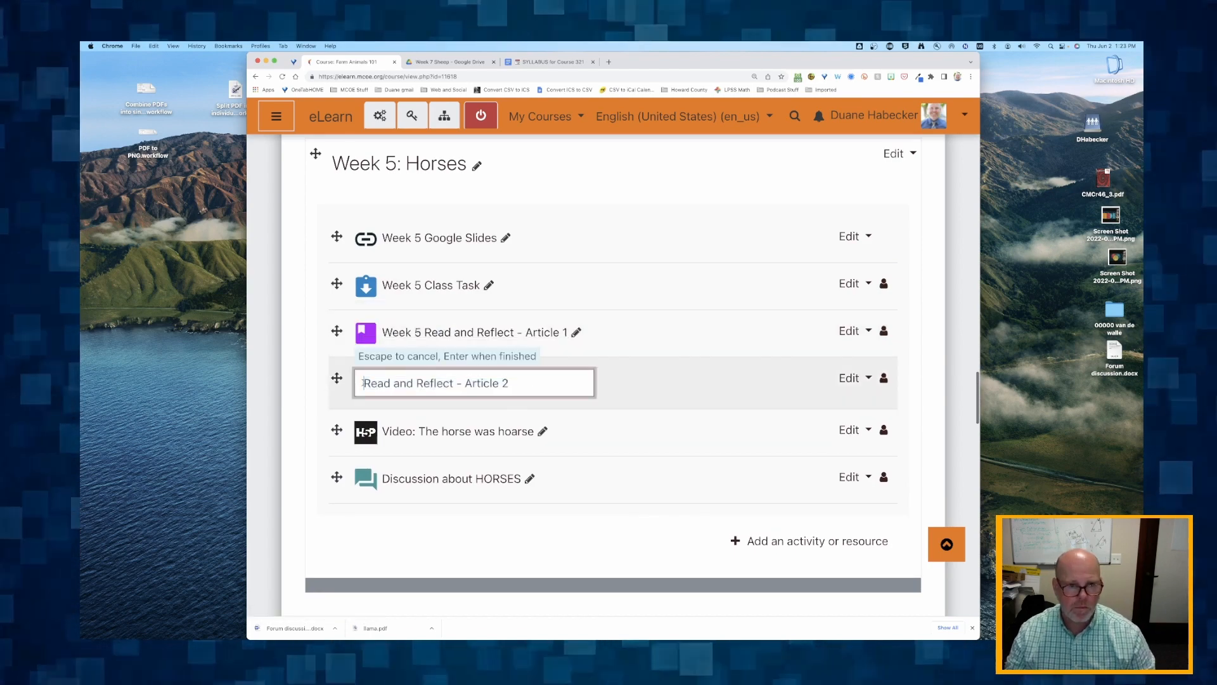
type("Week 5")
key("Return")
- Rename the horse video as Week 5 Video: The horse was hoarse and the forum as Week 5 Discussion about HORSES
left_click(544, 398)
left_click(365, 399)
type("Week 5")
key("Return")
scroll(444, 393, "down", 2)
left_click(530, 383)
left_click(366, 386)
type("Week 5")
key("Return")
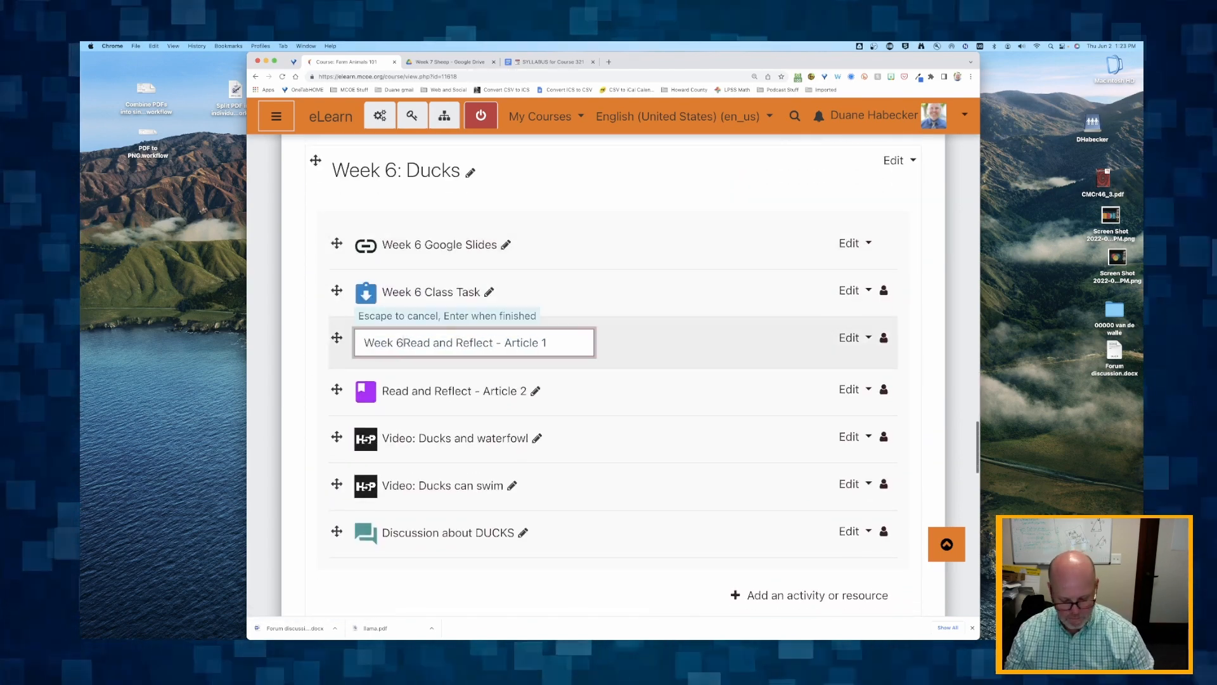
- Add the prefix Week 6 to the names of the Read and Reflect articles and both duck videos in the Week 6: Ducks section
type("6")
key("Return")
left_click(537, 435)
left_click(366, 437)
type("Week 6")
key("Return")
left_click(513, 482)
left_click(366, 485)
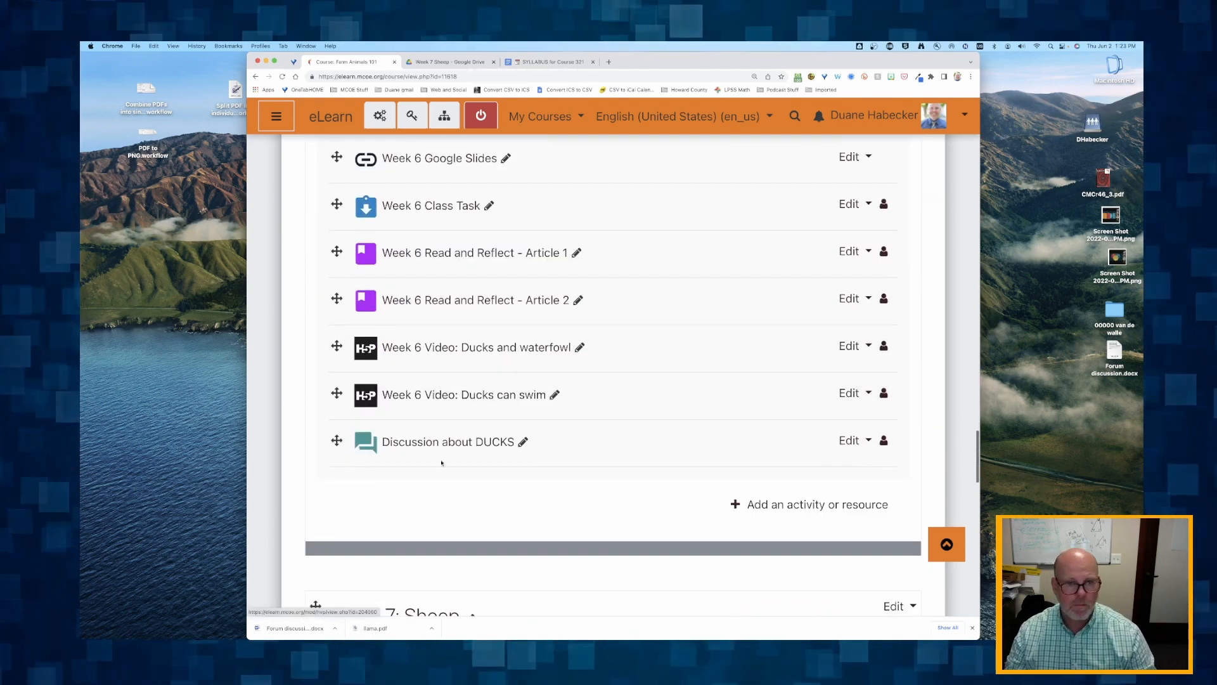
- Rename the two readings in Week 7: Sheep as Week 7 Read and Reflect - Article 1 and Article 2
scroll(366, 450, "down", 6)
left_click(534, 433)
type("Week 7")
key("Return")
left_click(535, 393)
type("Week 7")
key("Return")
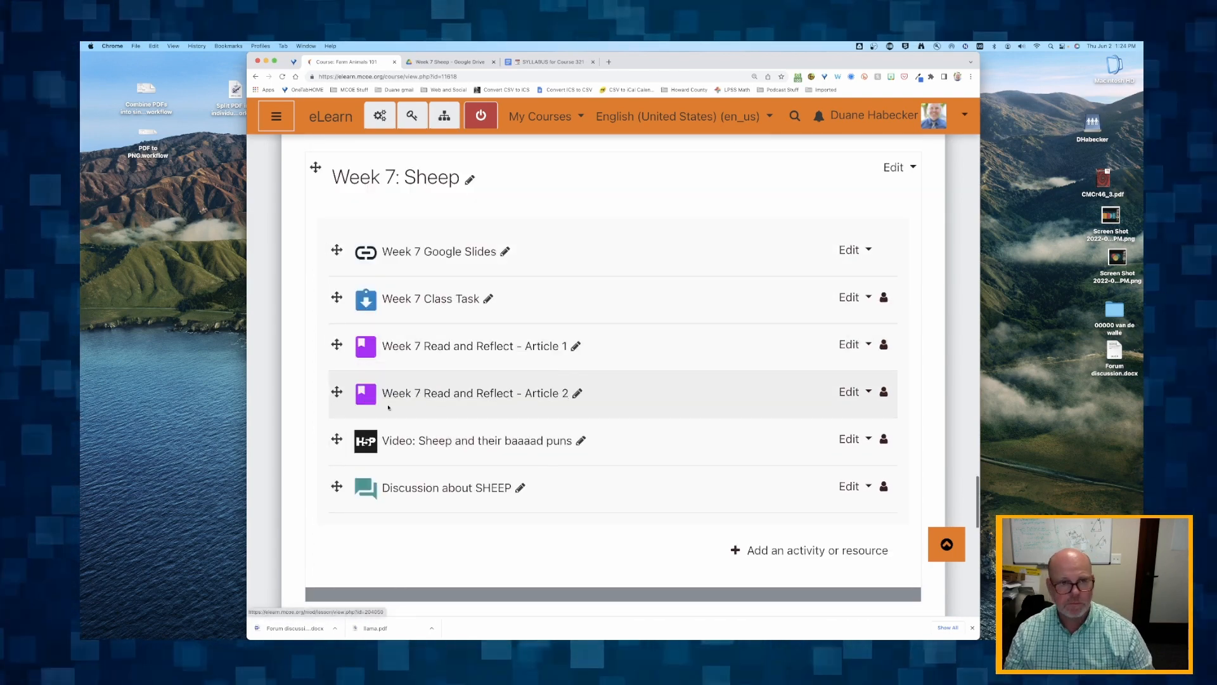
- Rename the sheep video as Week 7 Video: Sheep and their baaaad puns and the forum as Week 7 Discussion about SHEEP
left_click(581, 440)
key("Return")
scroll(366, 443, "down", 2)
left_click(520, 414)
left_click(364, 416)
type("Week 7")
key("Return")
- Renumber the slides link and class task in the Week 8: Goats section as Week 8 Google Slides and Week 8 Class Task
scroll(364, 416, "down", 5)
left_click(506, 358)
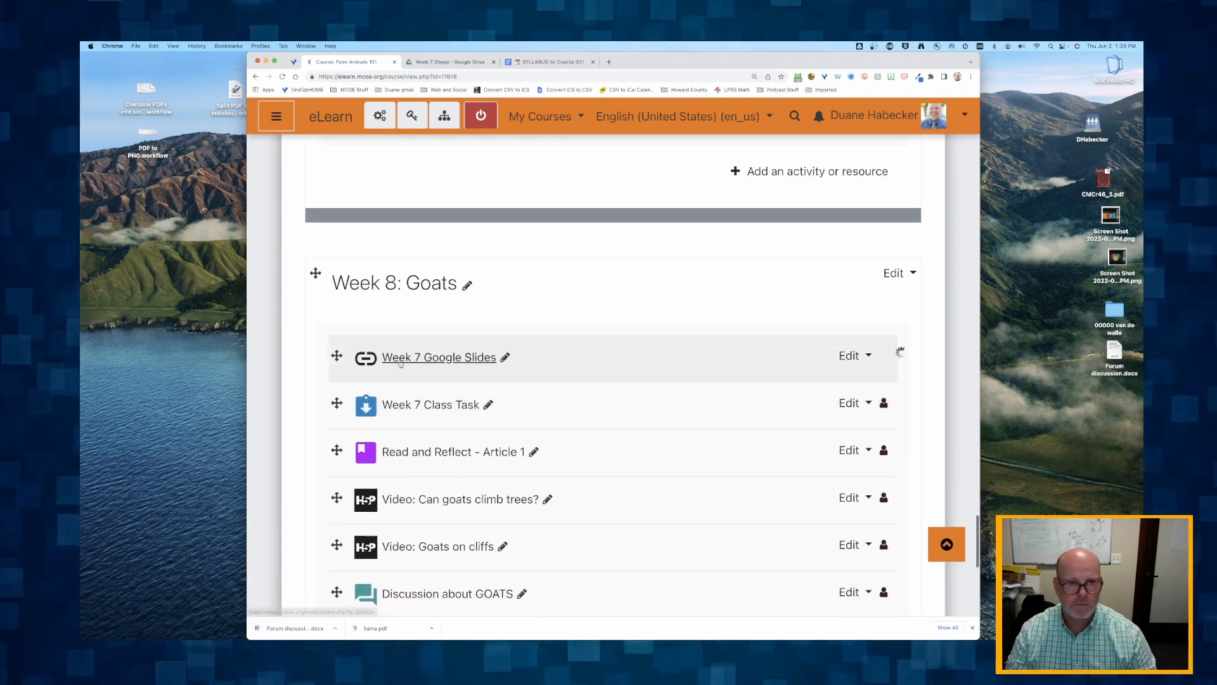
left_click(489, 404)
type("8")
key("Return")
- Add the prefix Week 8 to the names of the Article 1 reading and the Can goats climb trees? video in the goats section
left_click(534, 452)
type("Week 8")
left_click(548, 499)
type("Week 8")
- Rename the remaining goat activities as Week 8 Video: Goats on cliffs and Week 8 Discussion about GOATS
left_click(503, 372)
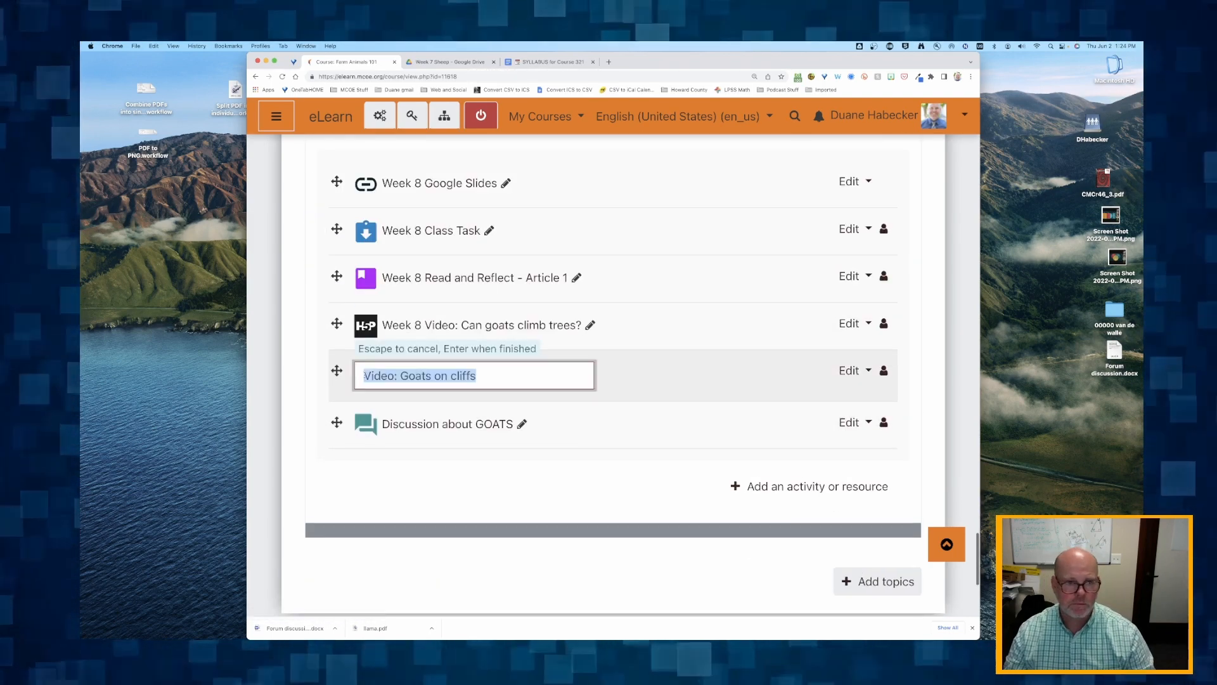
key("Home")
type("Week 8")
key("Return")
left_click(521, 424)
key("Home")
type("Week 8")
key("Return")
- Review the week prefixes on the activity names from the Week 8 section back up to the start of the course page
scroll(367, 428, "up", 4)
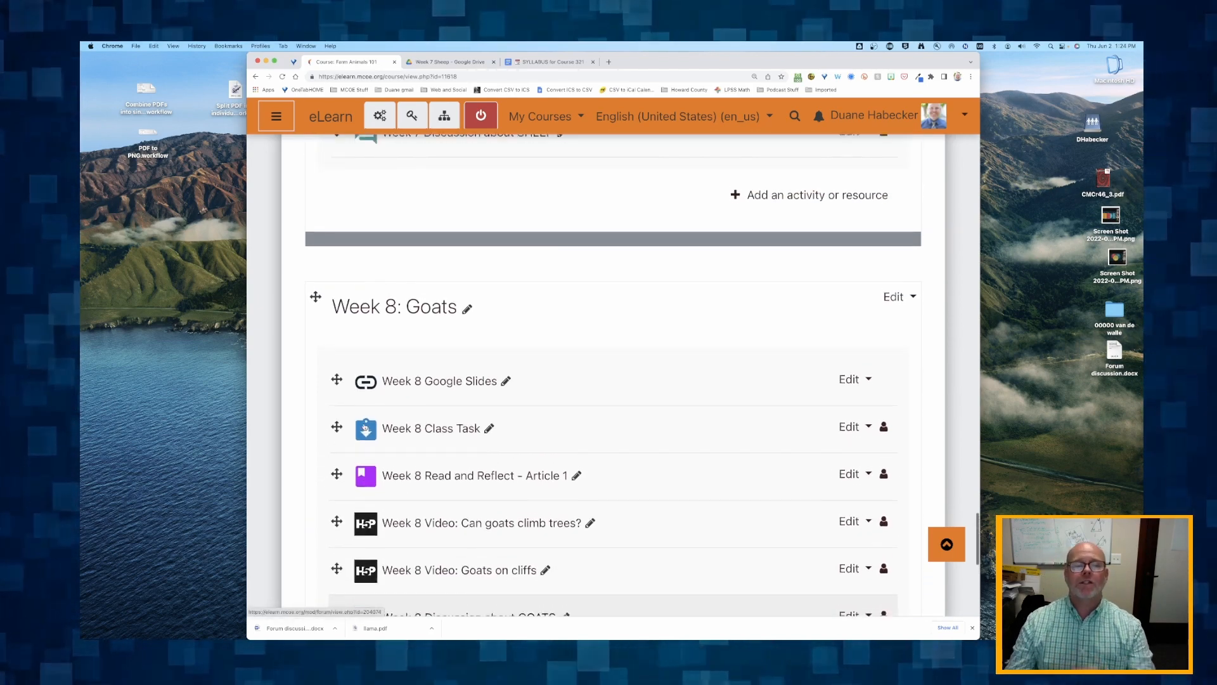
scroll(475, 319, "up", 12)
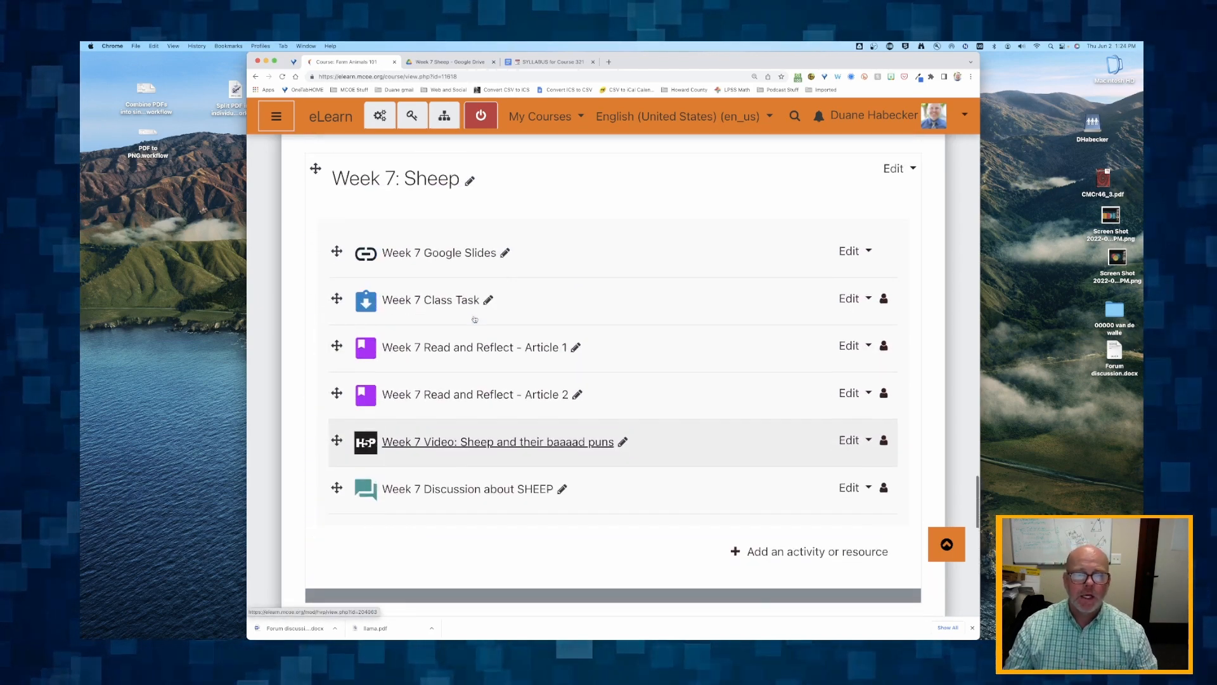
scroll(475, 319, "up", 10)
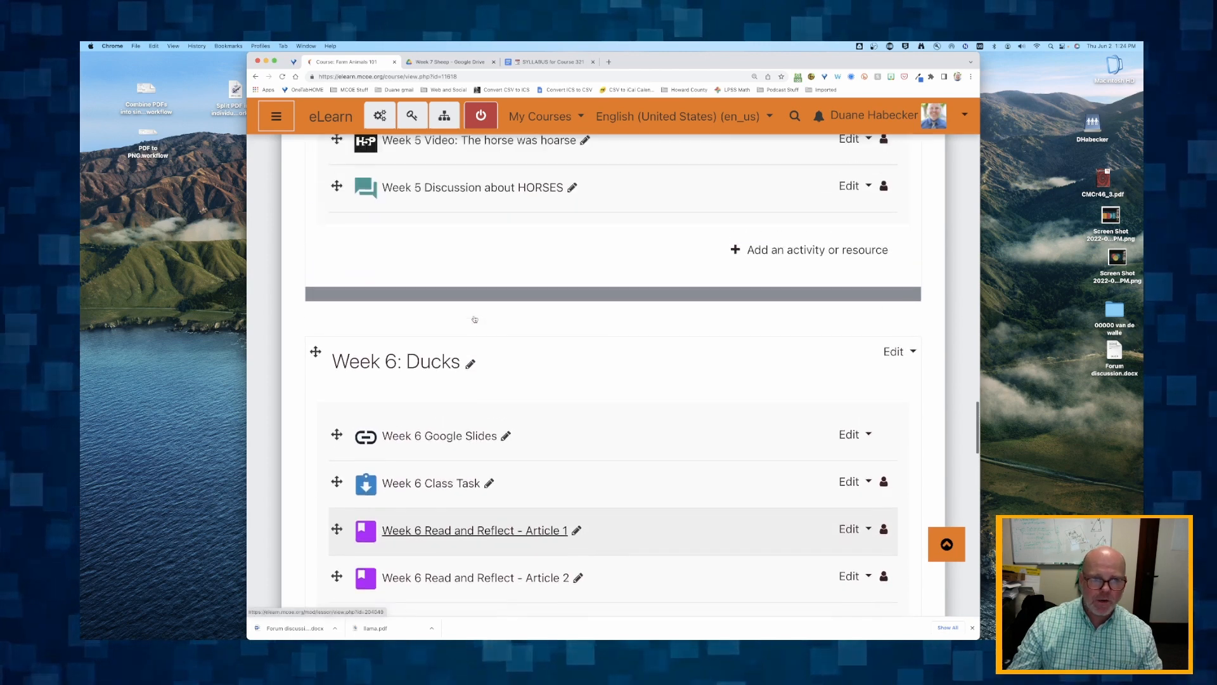
scroll(475, 319, "up", 2)
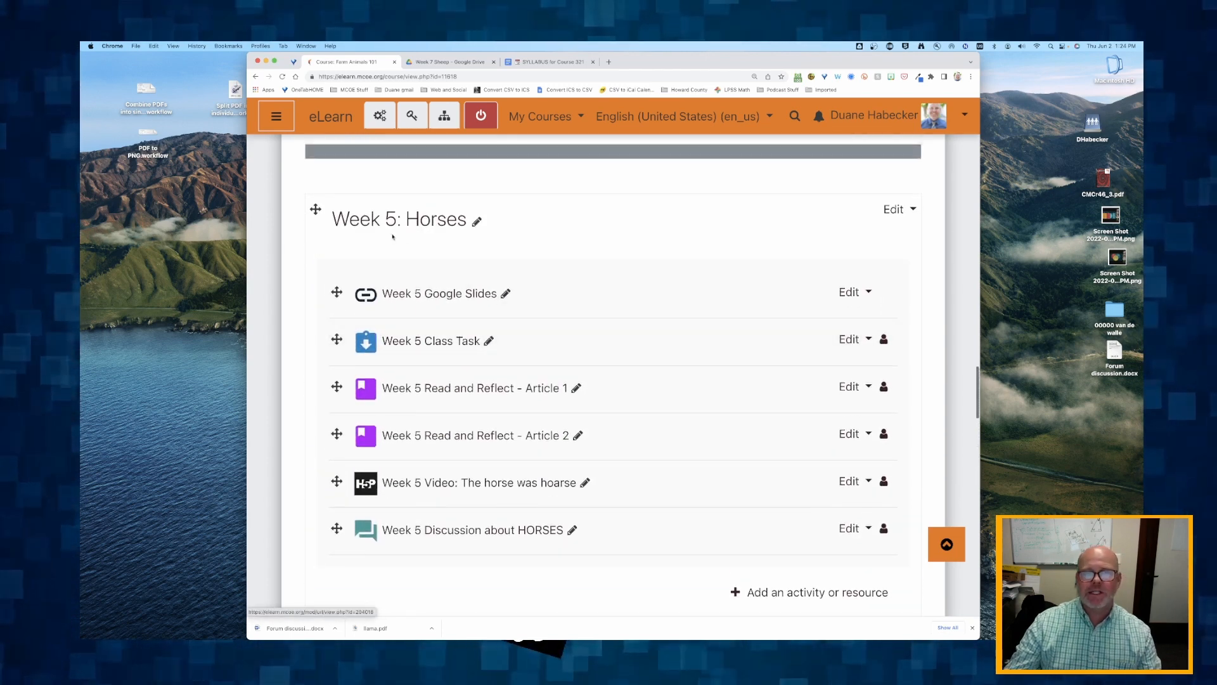
scroll(387, 501, "up", 10)
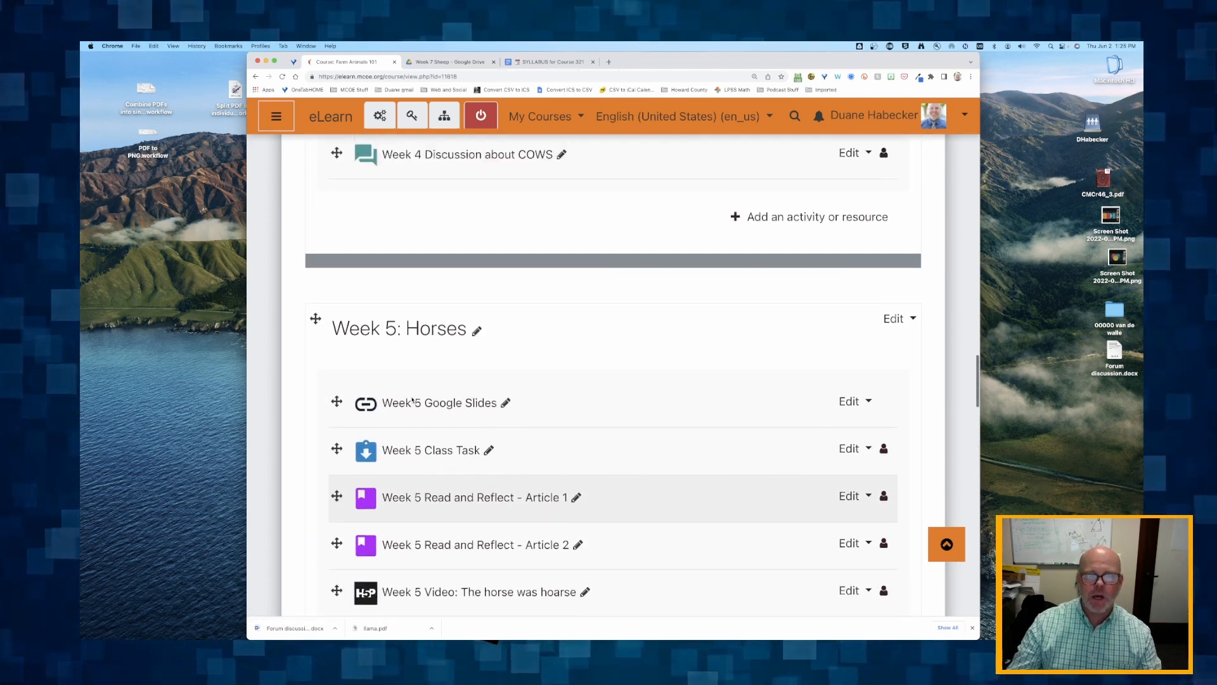
scroll(412, 401, "up", 12)
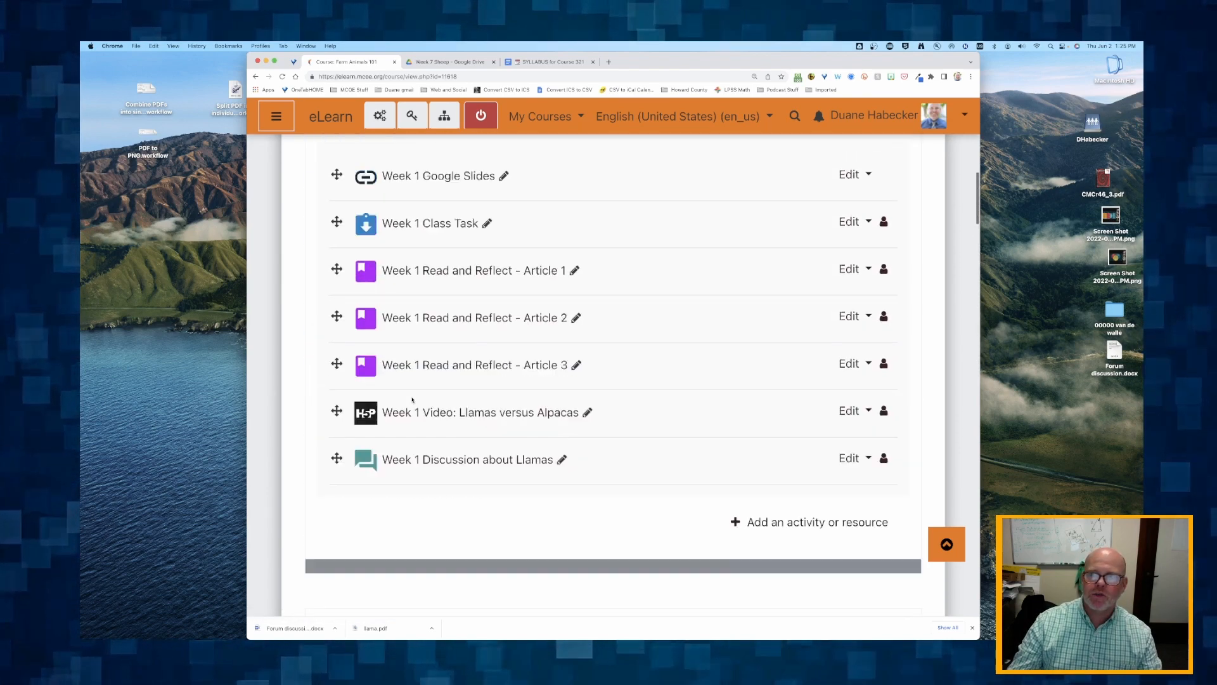
scroll(413, 400, "up", 15)
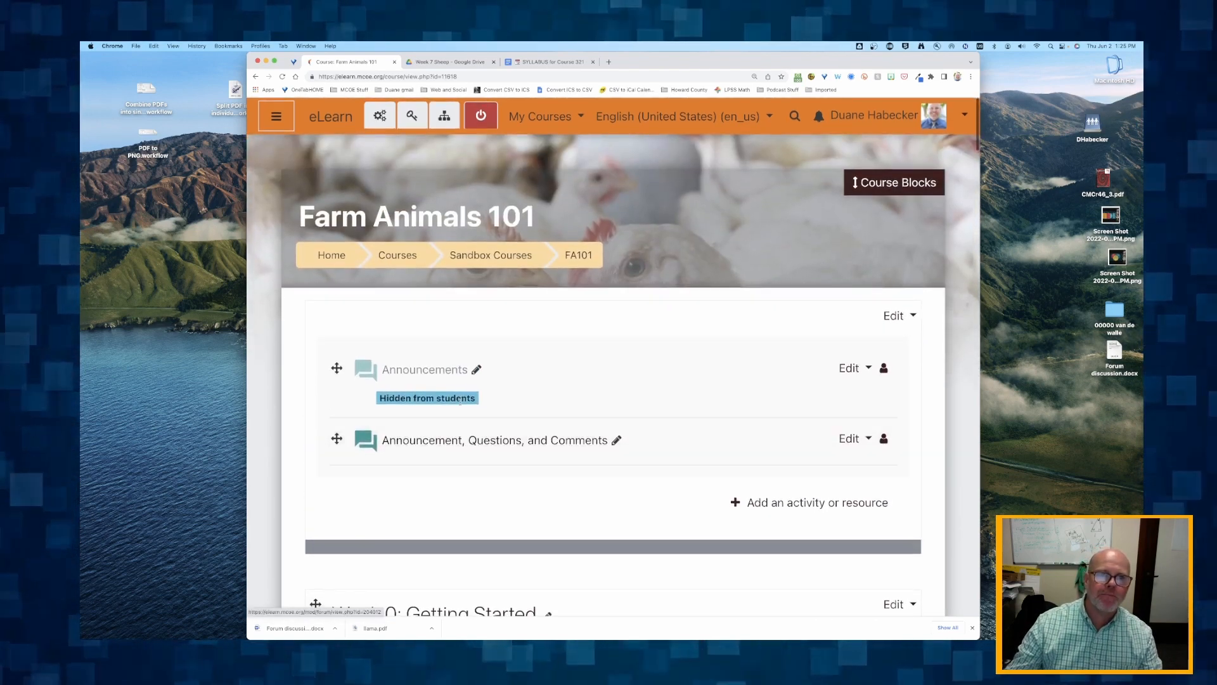
- Open the course's gradebook setup and move Week 1 Video: Llamas versus Alpacas directly below Week 1 Class Task
left_click(379, 116)
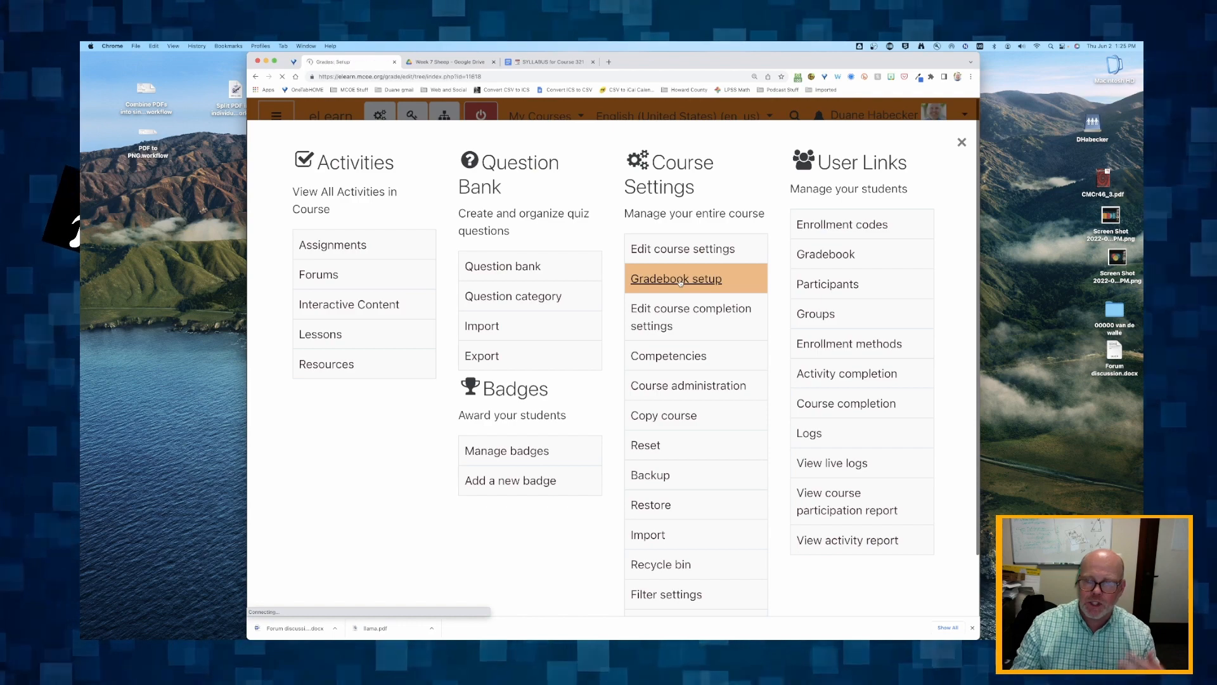
scroll(681, 283, "down", 5)
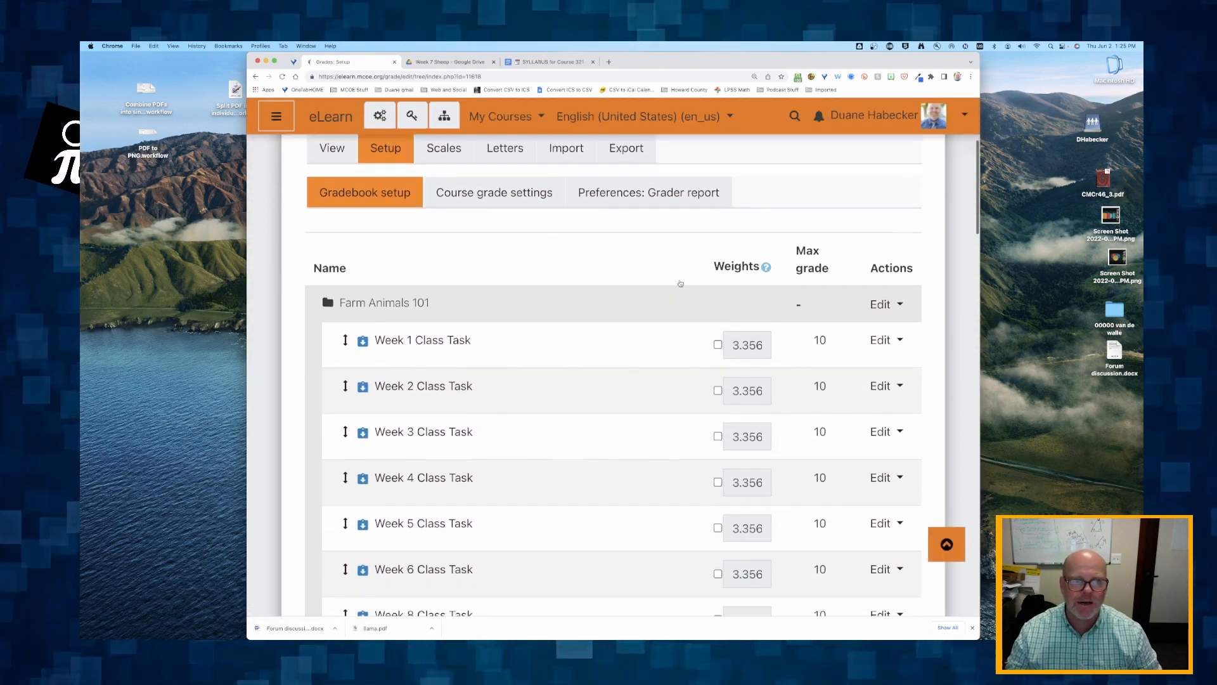
scroll(681, 283, "down", 7)
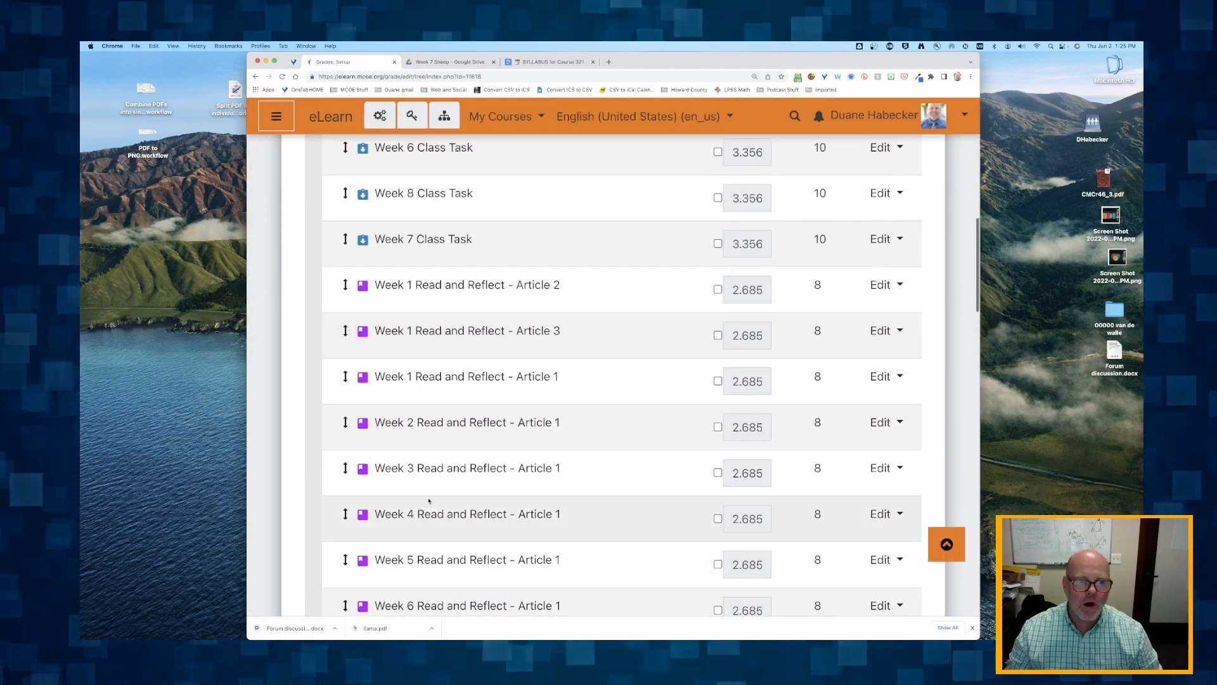
scroll(429, 501, "down", 10)
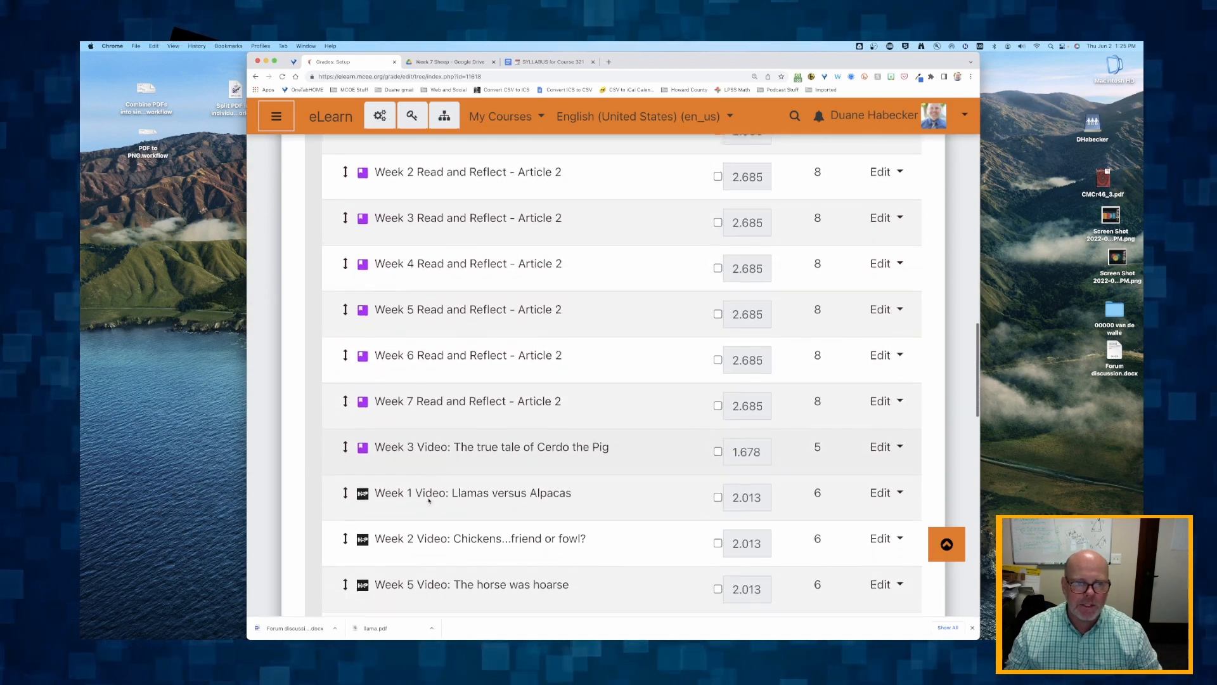
scroll(429, 501, "down", 3)
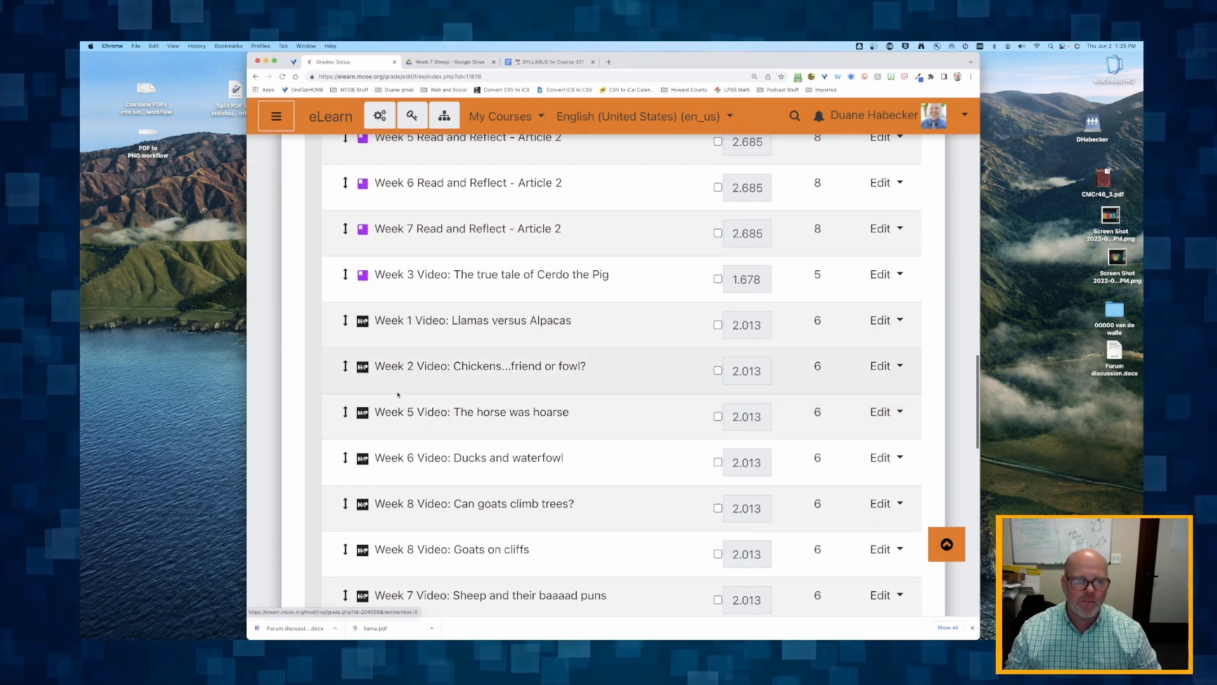
scroll(381, 333, "up", 1)
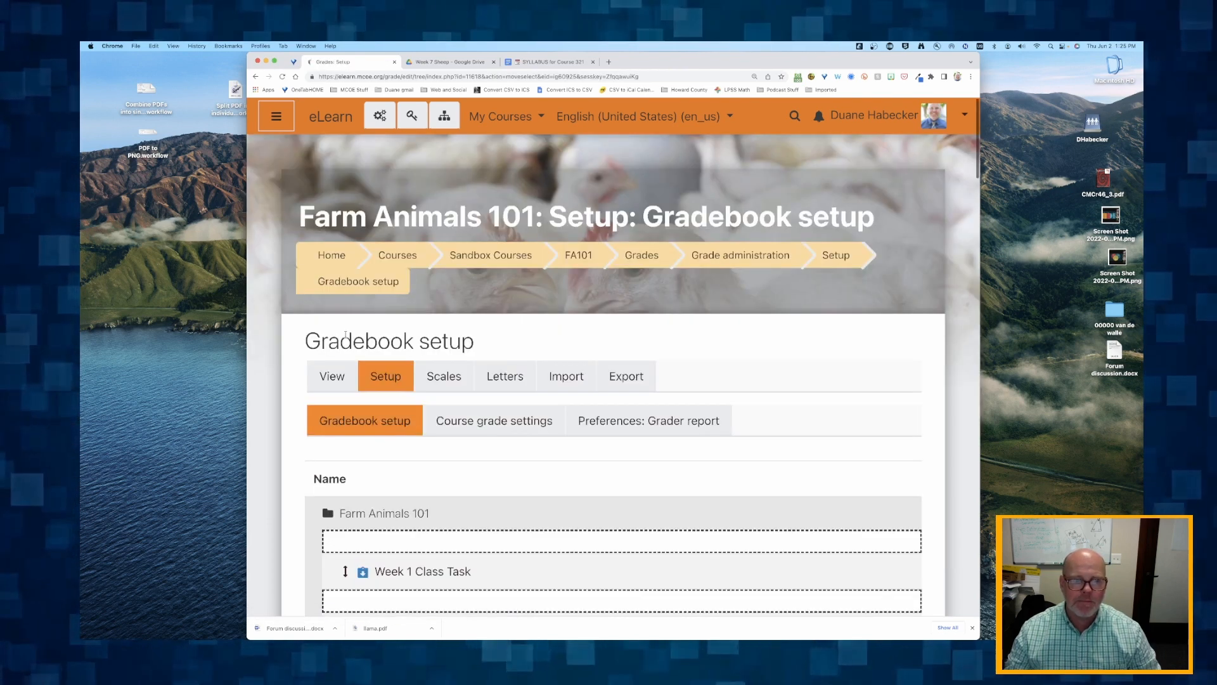
scroll(345, 336, "down", 5)
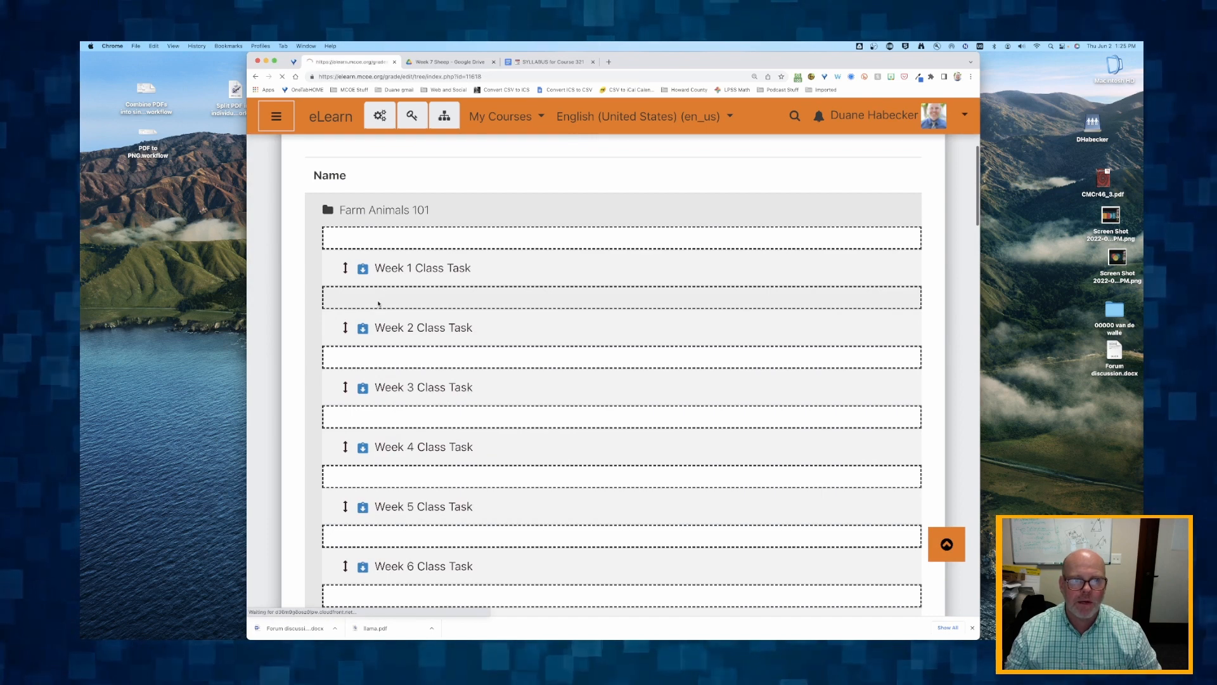
scroll(331, 397, "down", 3)
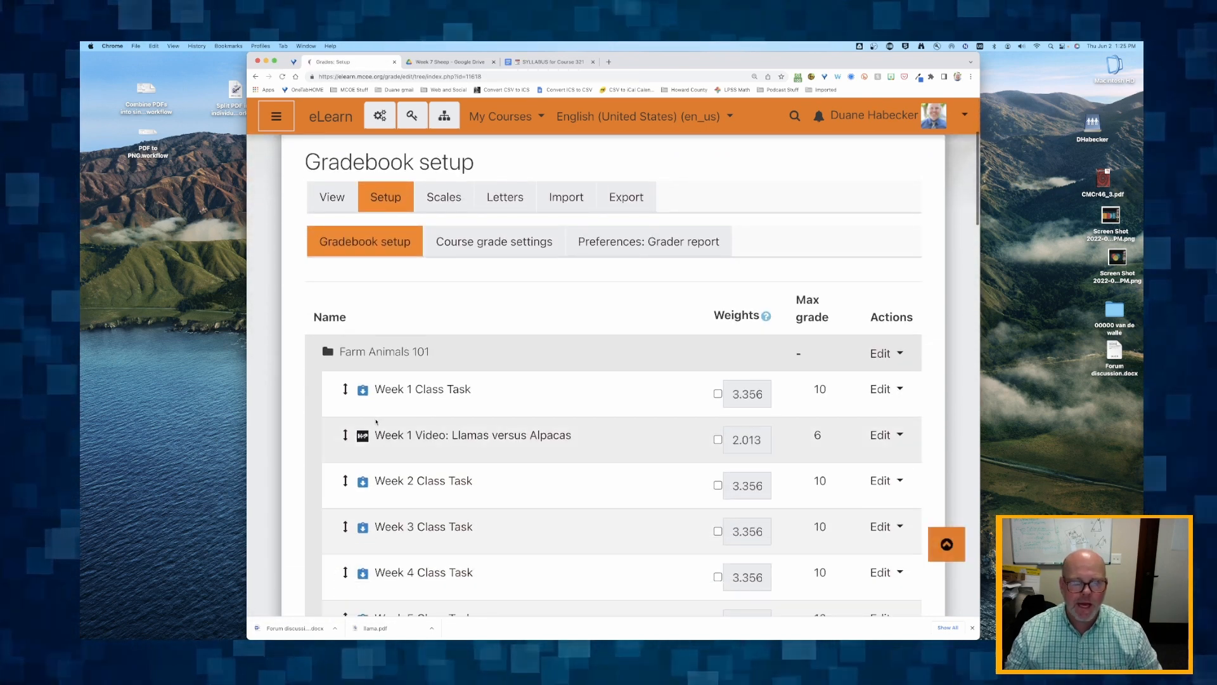
- Move the grade item Week 1 Read and Reflect - Article 2 directly below Week 1 Class Task
scroll(376, 421, "down", 6)
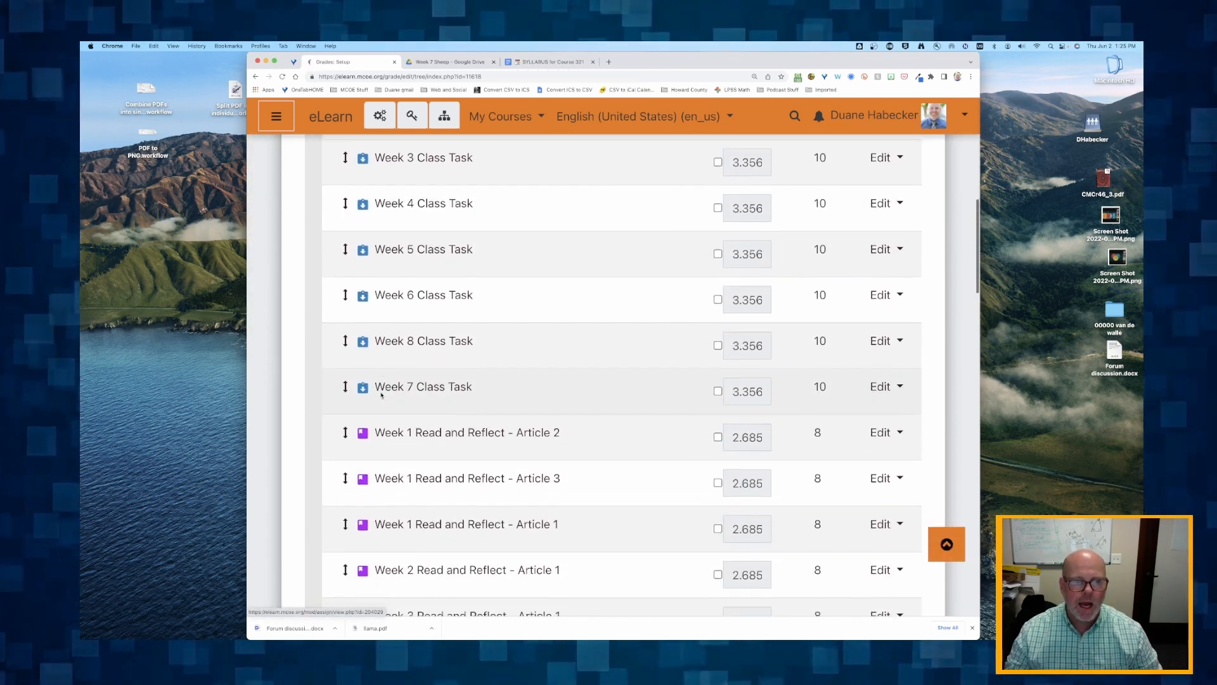
left_click(345, 422)
scroll(361, 438, "down", 3)
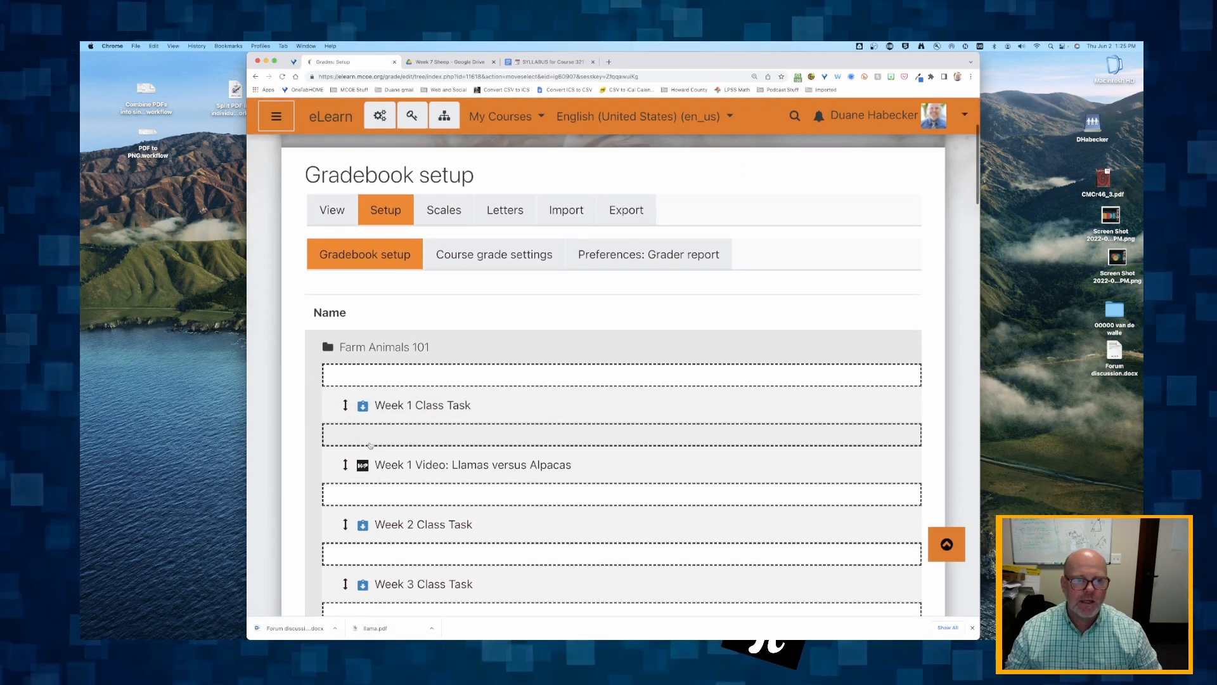
left_click(374, 439)
- Move the grade item Week 1 Read and Reflect - Article 3 directly below Week 1 Class Task
scroll(374, 439, "down", 6)
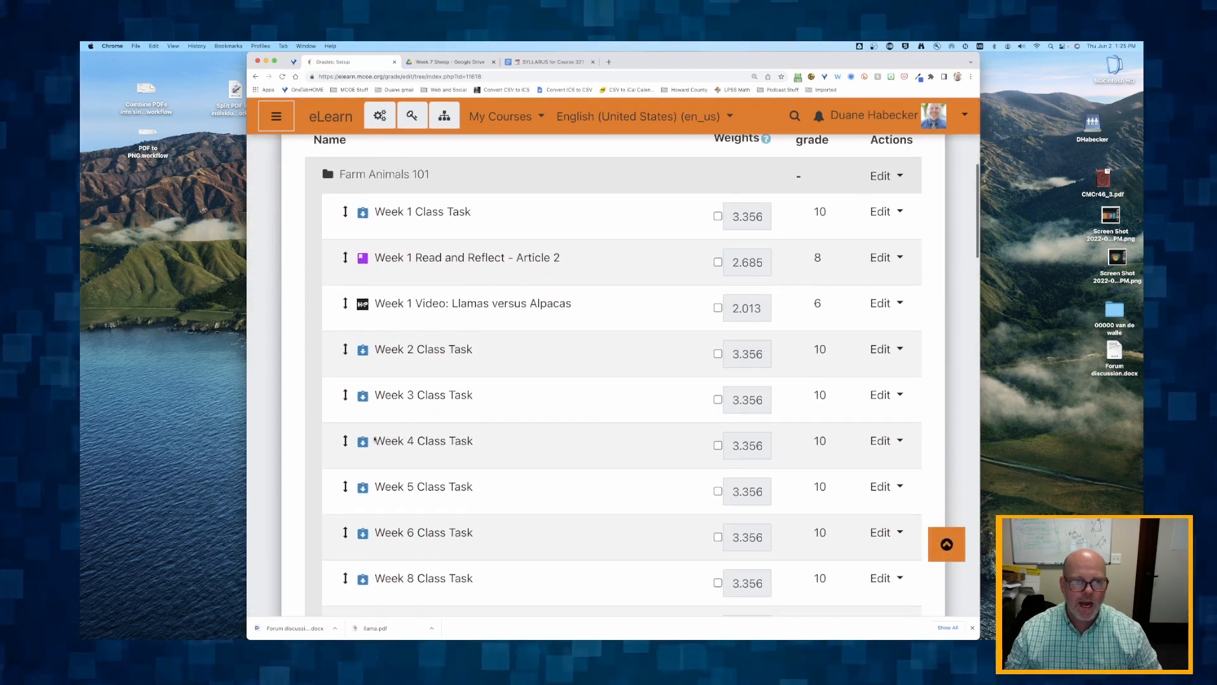
scroll(374, 438, "down", 5)
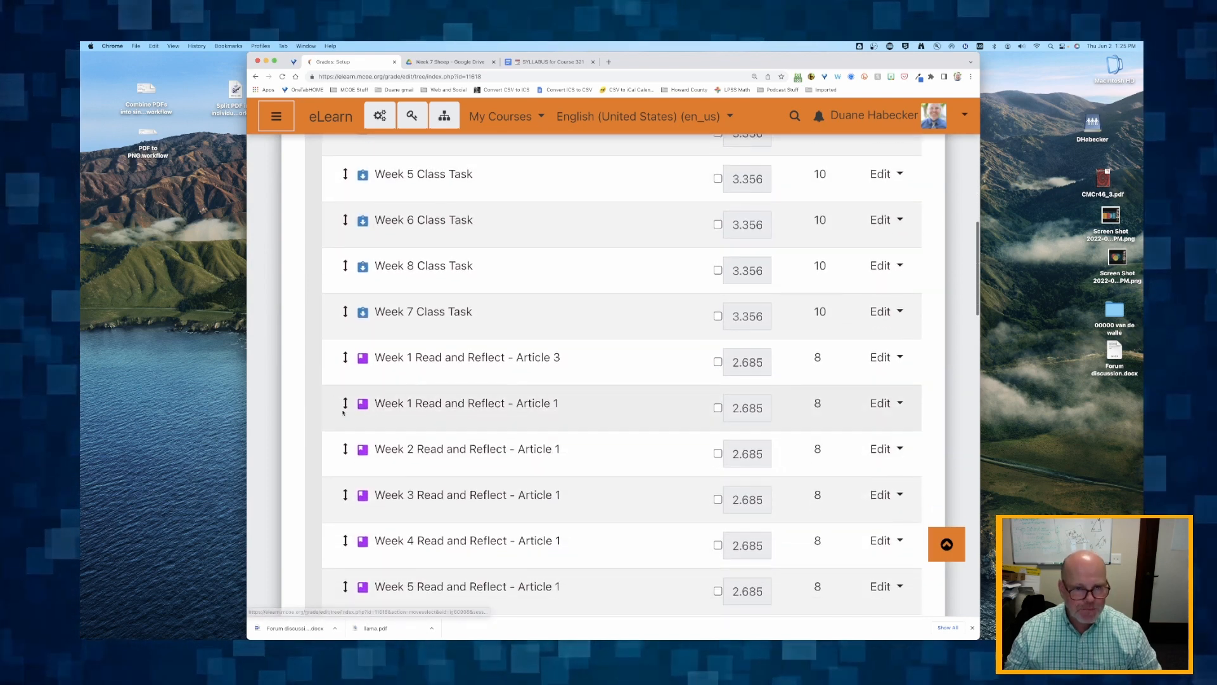
left_click(345, 357)
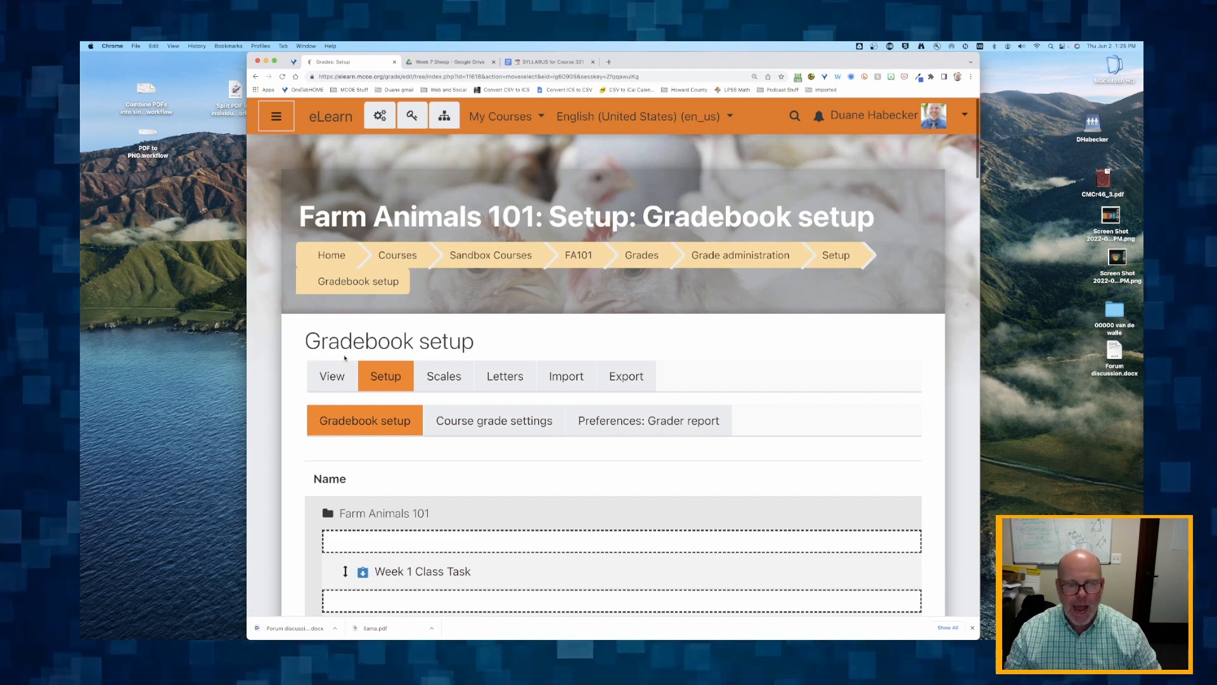
scroll(345, 358, "down", 5)
left_click(385, 333)
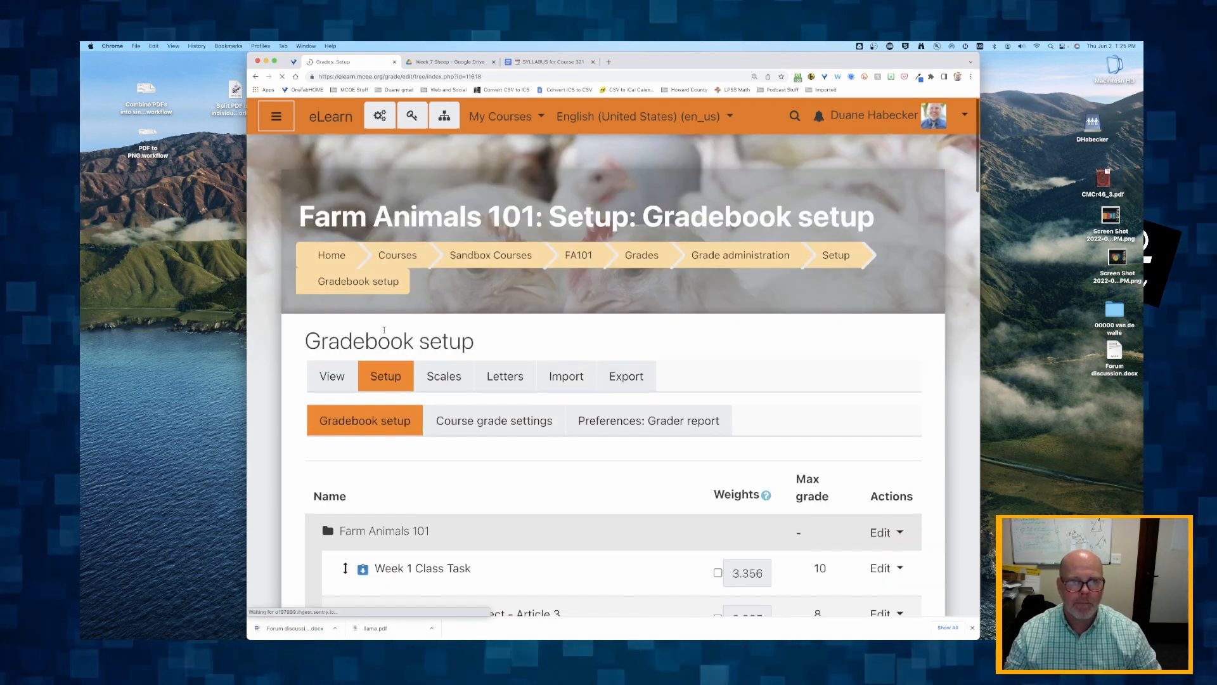
- Move the grade item Week 1 Read and Reflect - Article 1 directly below Week 1 Class Task
scroll(385, 333, "down", 10)
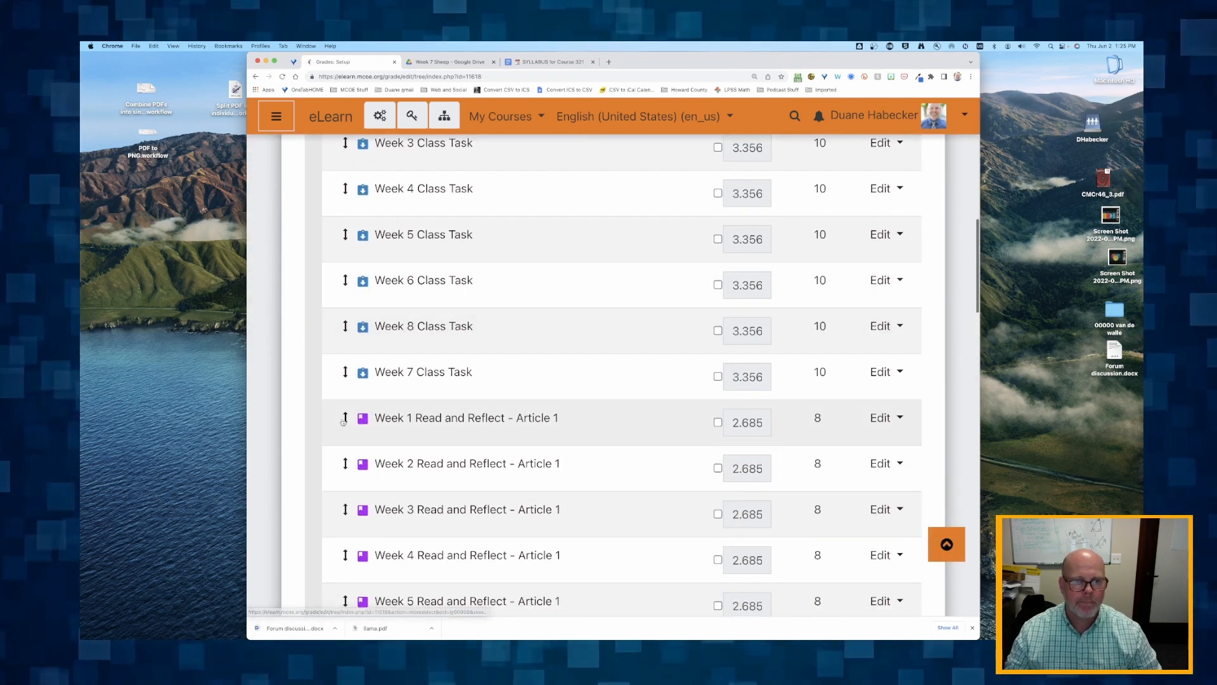
left_click(345, 326)
scroll(367, 436, "down", 3)
left_click(367, 437)
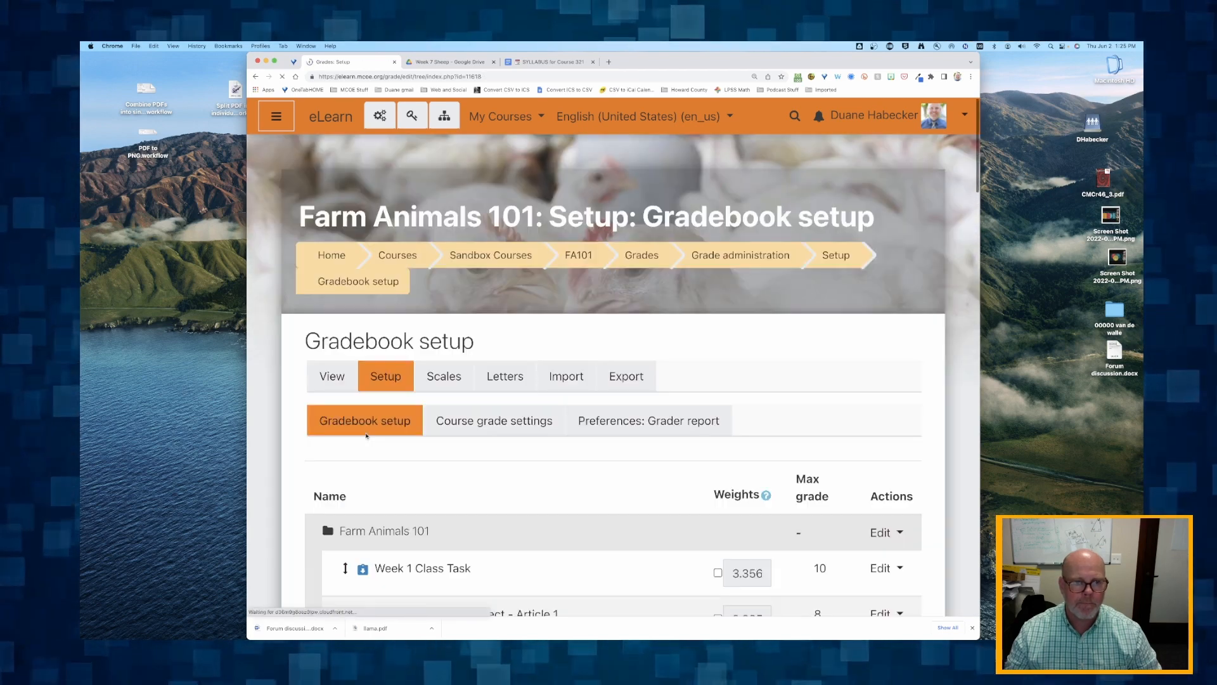
- Reposition Week 1 Read and Reflect - Article 2 between the Week 1 Article 1 and Article 3 grade items
scroll(355, 444, "down", 4)
left_click(344, 464)
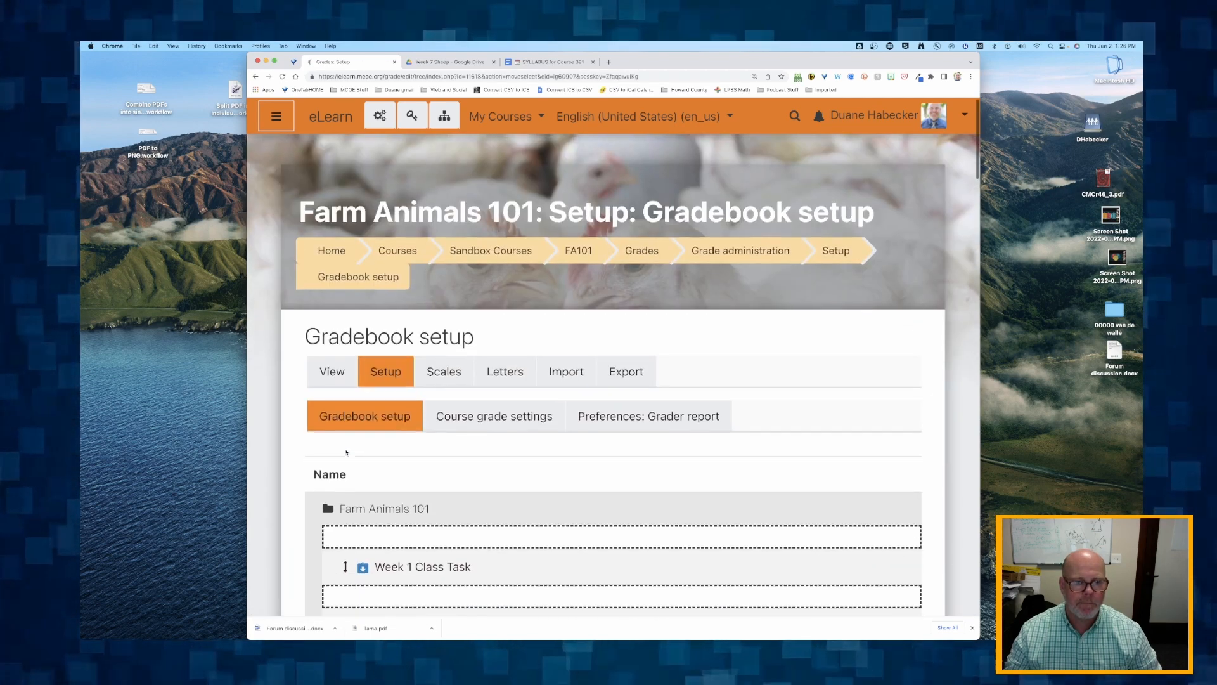
scroll(347, 451, "down", 5)
left_click(341, 336)
- Move the grade item Week 2 Read and Reflect - Article 1 directly below Week 2 Class Task
scroll(348, 359, "down", 10)
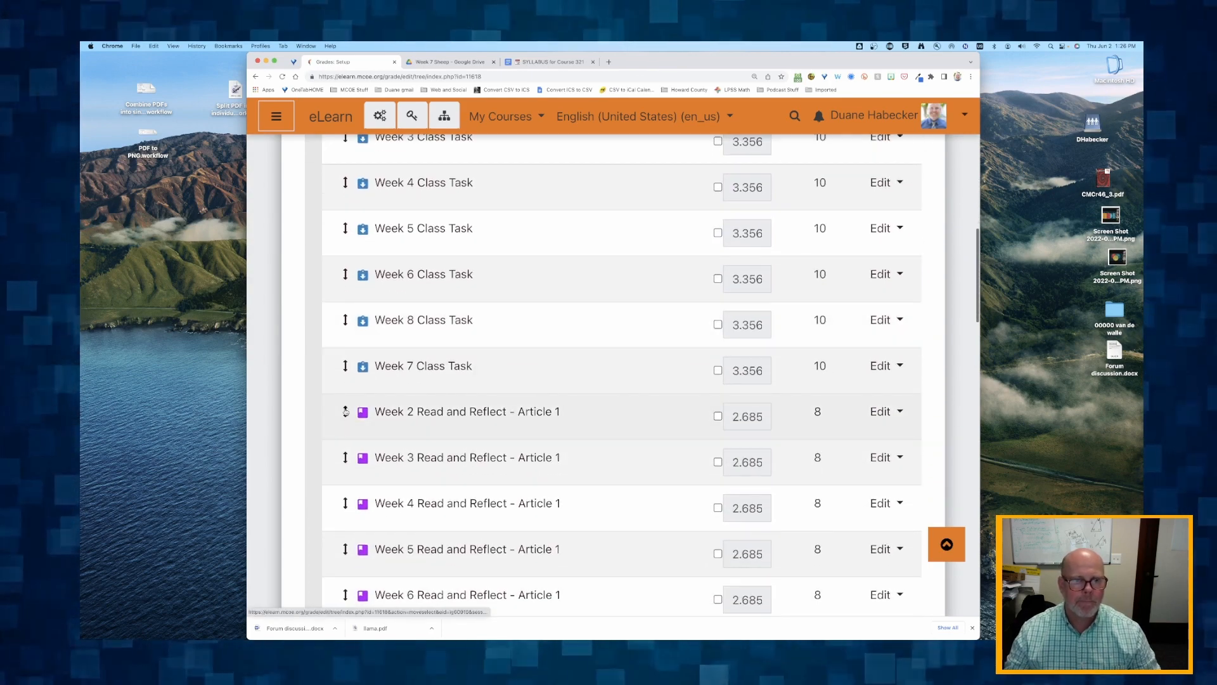
left_click(346, 412)
scroll(392, 421, "down", 6)
left_click(392, 421)
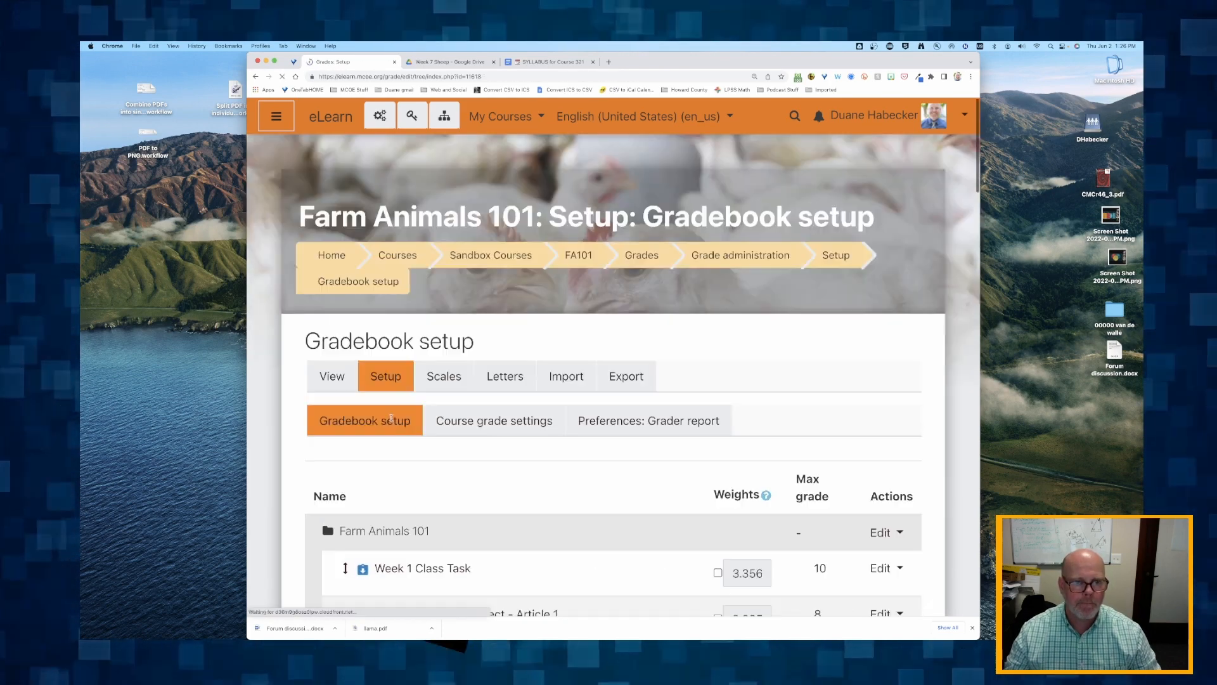
scroll(392, 421, "down", 8)
scroll(392, 421, "up", 5)
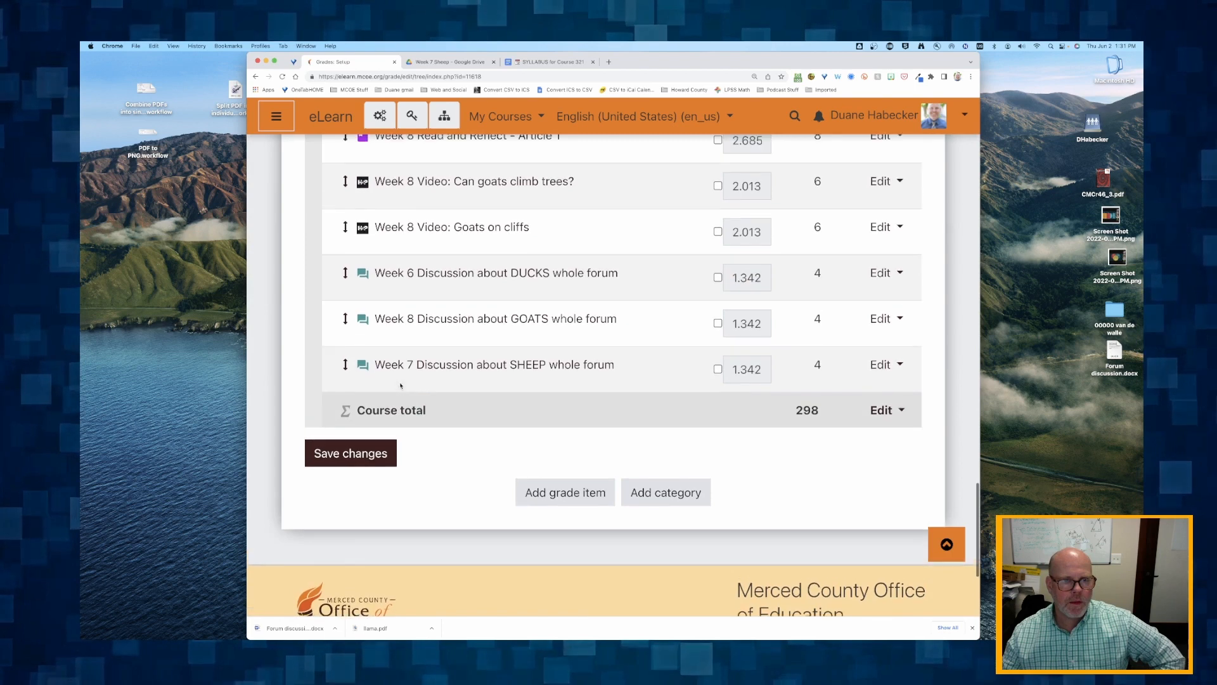
- Move the Week 6 Discussion about DUCKS grade item directly below Week 6 Video: Ducks can swim
scroll(401, 386, "up", 1)
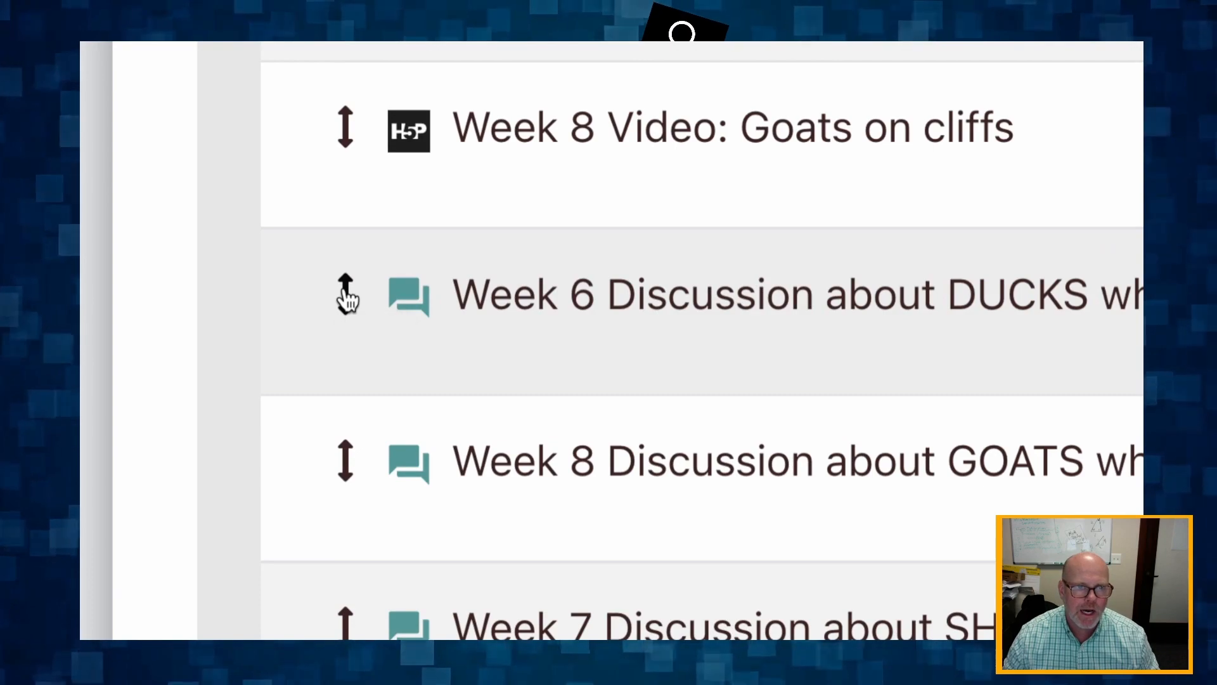
left_click(346, 294)
scroll(346, 294, "down", 10)
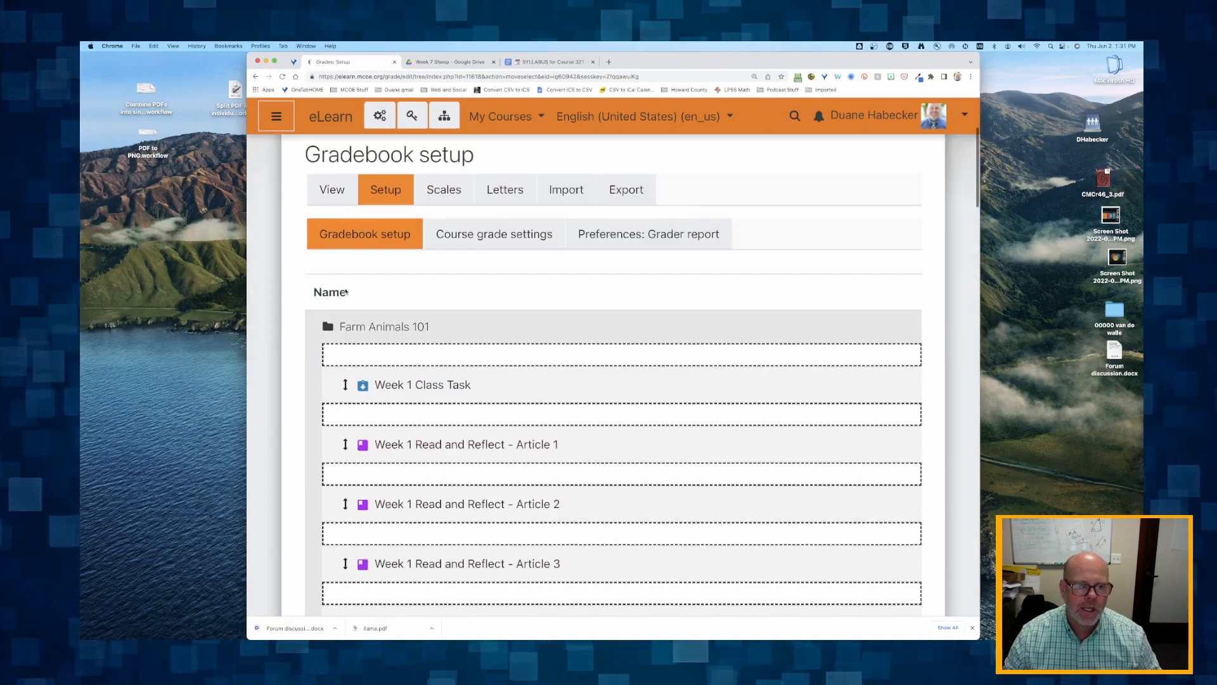
scroll(440, 385, "down", 12)
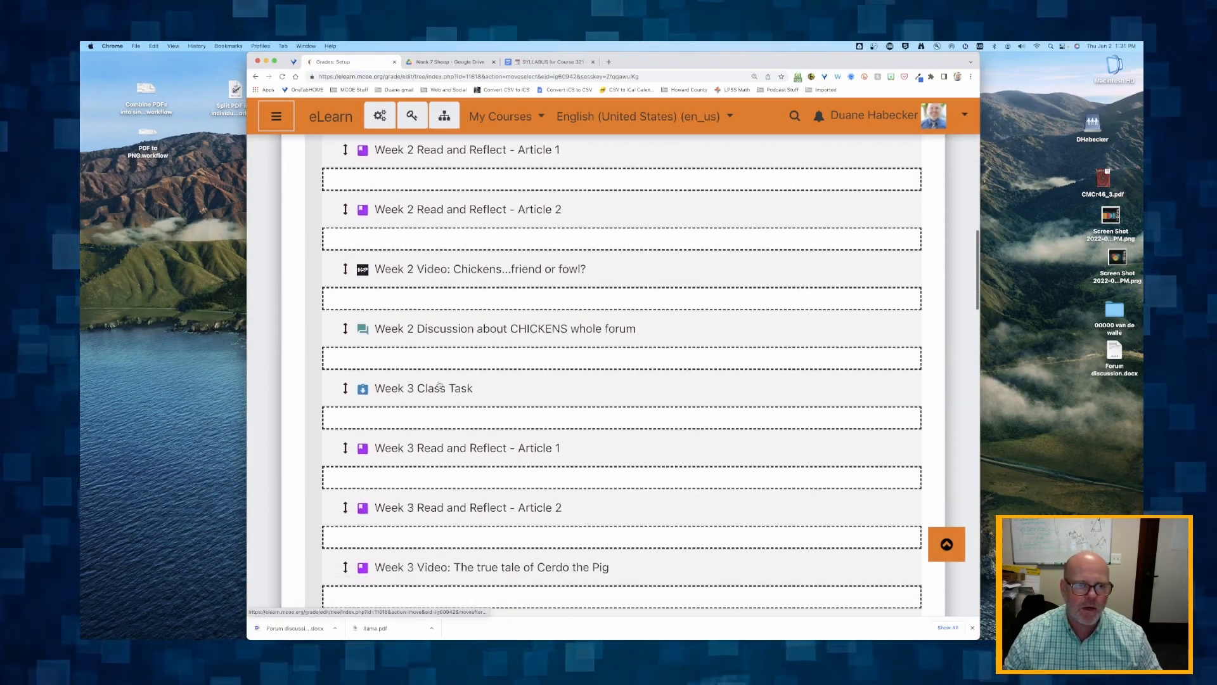
scroll(440, 385, "down", 10)
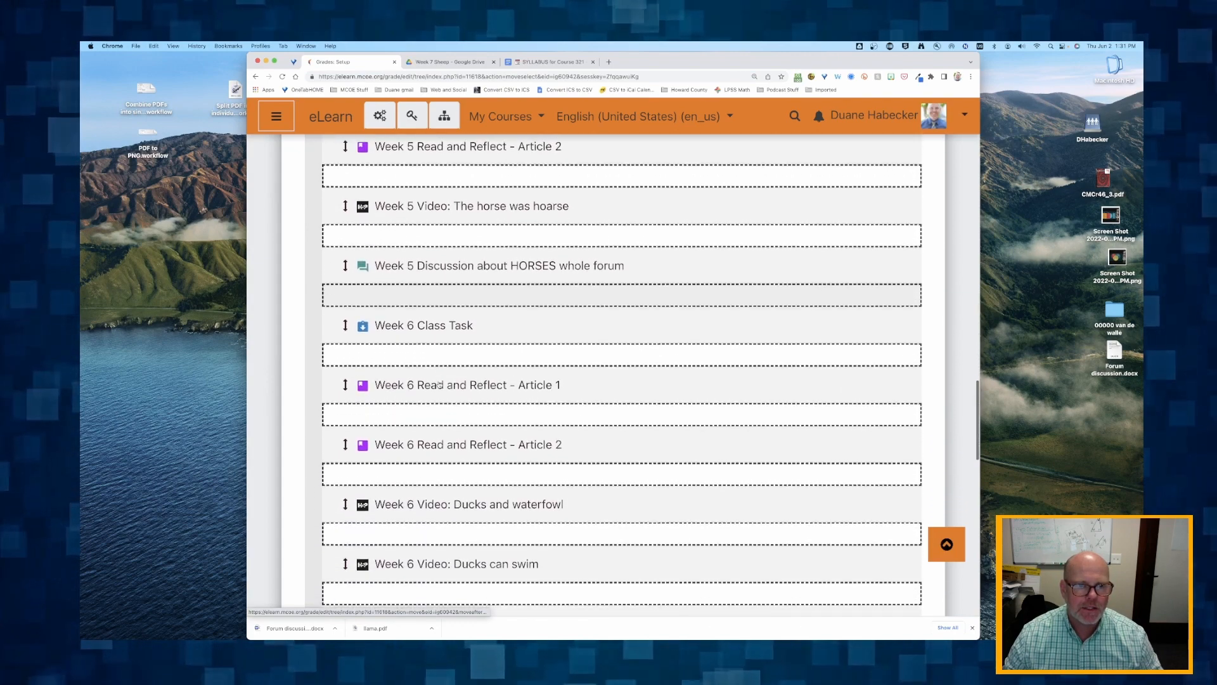
scroll(439, 385, "down", 4)
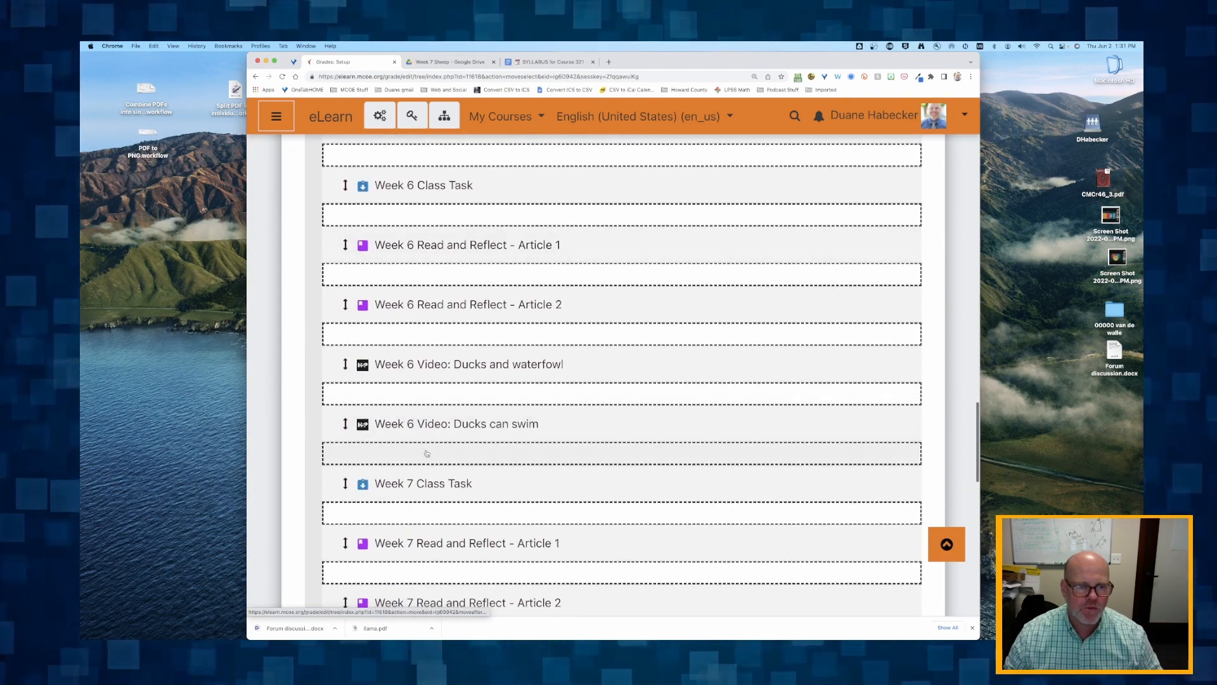
scroll(433, 463, "down", 1)
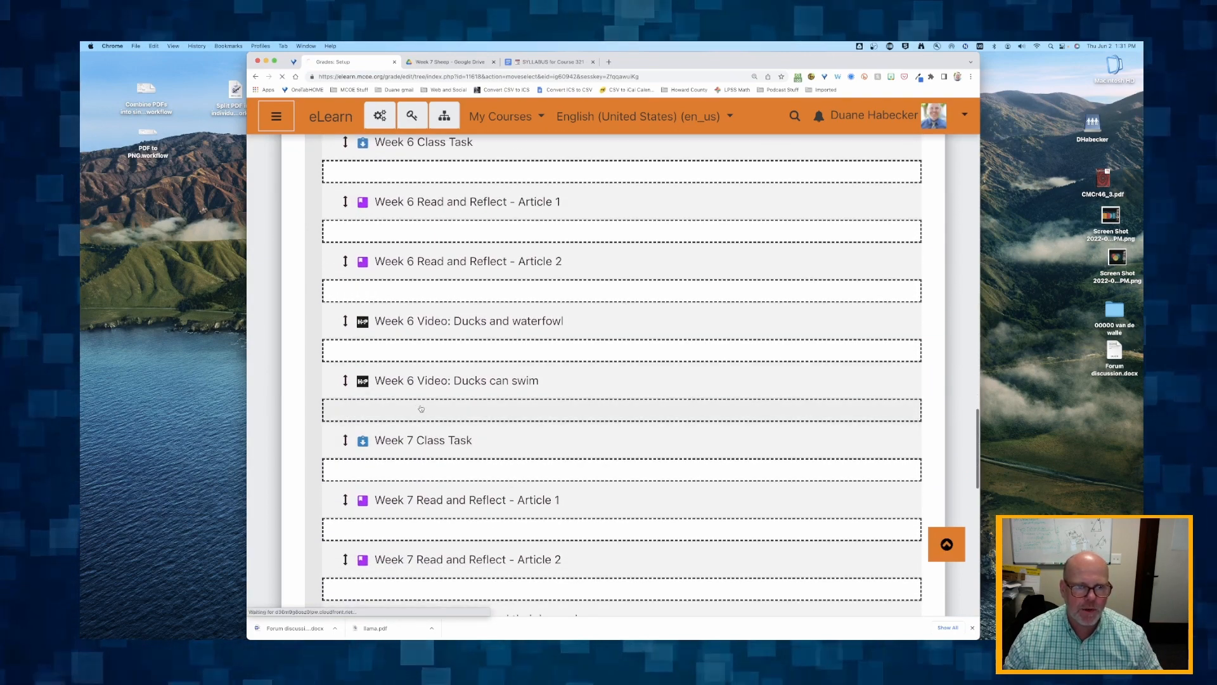
- Move the Week 7 Discussion about SHEEP grade item directly below Week 7 Video: Sheep and their baaaad puns
scroll(421, 409, "down", 10)
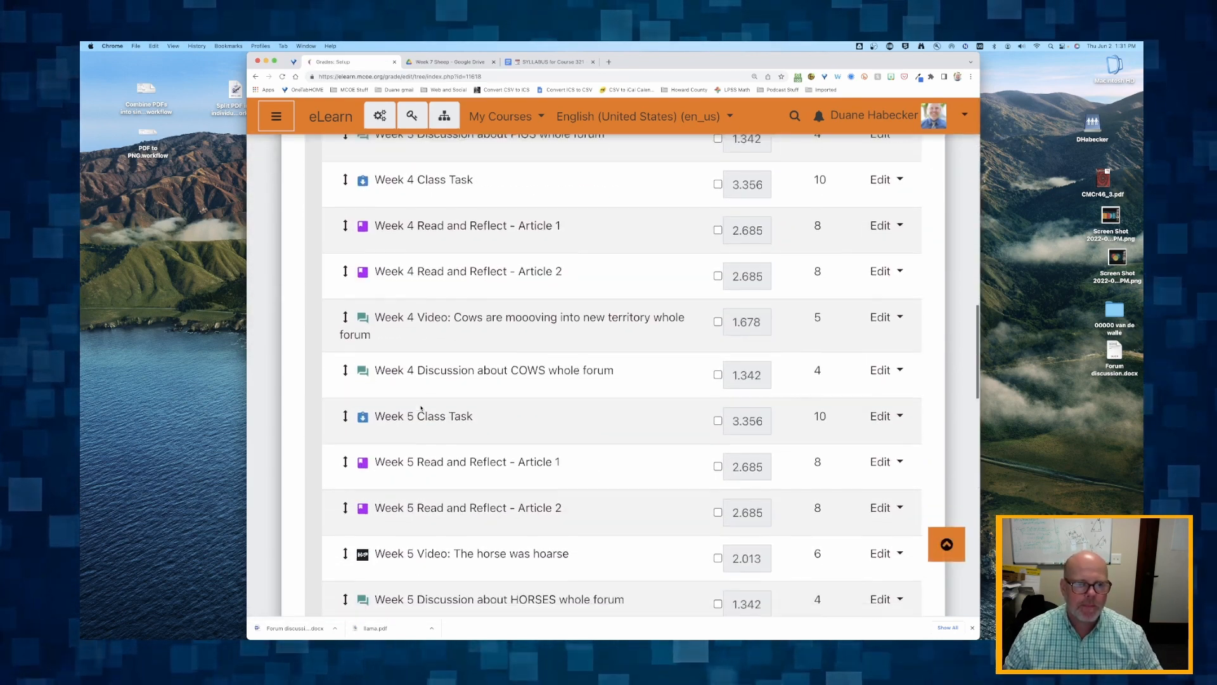
scroll(421, 409, "down", 10)
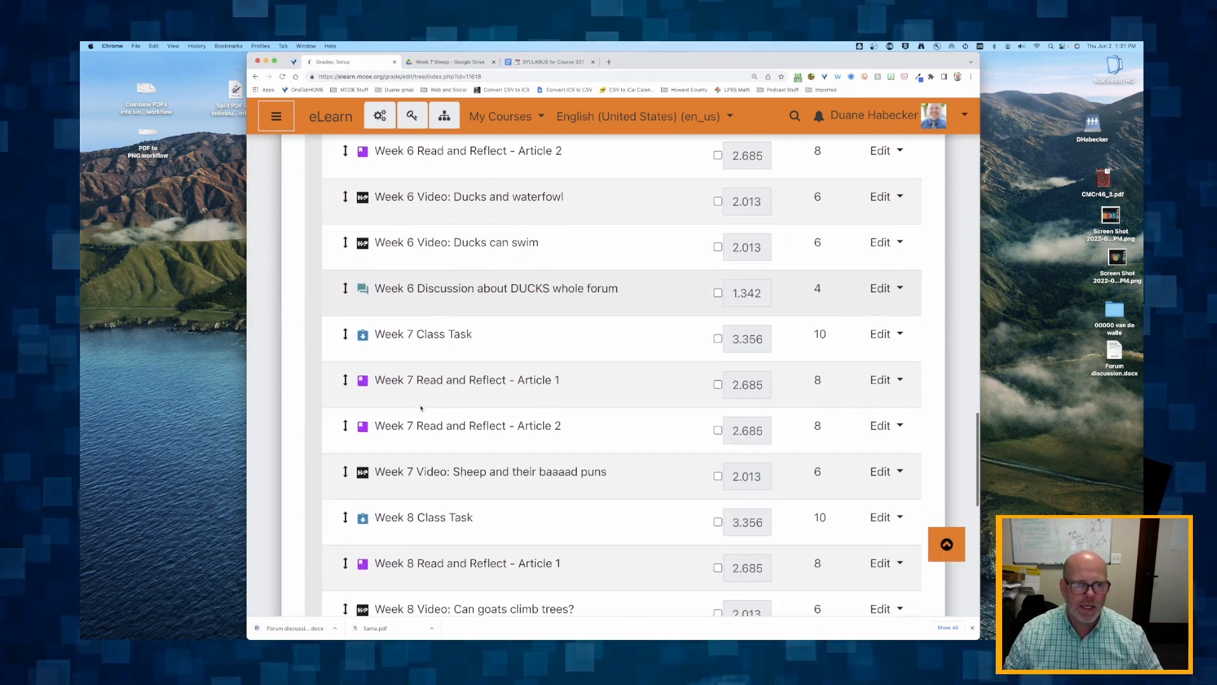
scroll(421, 409, "down", 8)
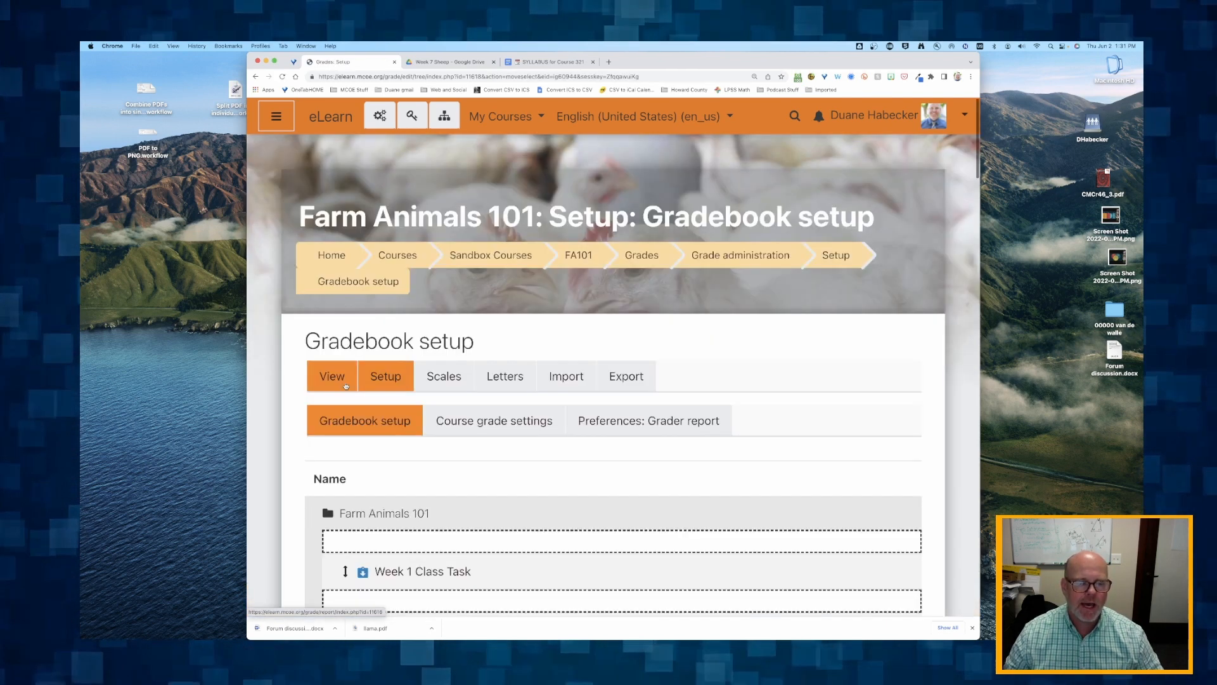
scroll(346, 385, "down", 15)
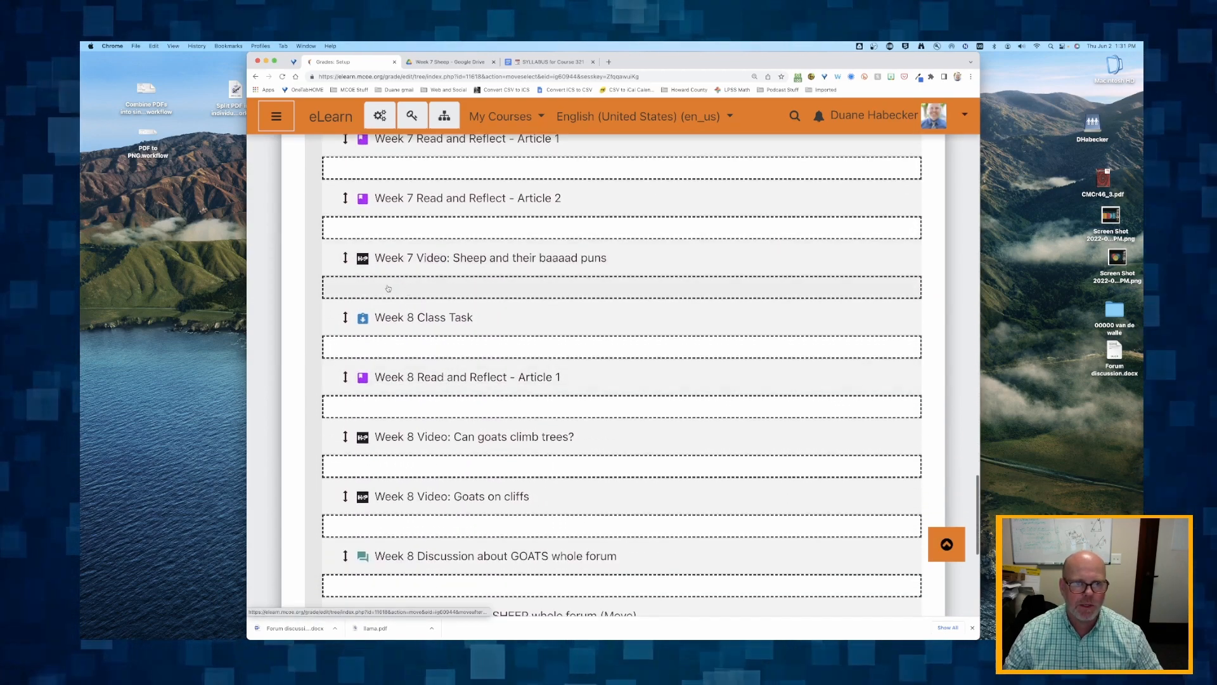
scroll(388, 288, "down", 5)
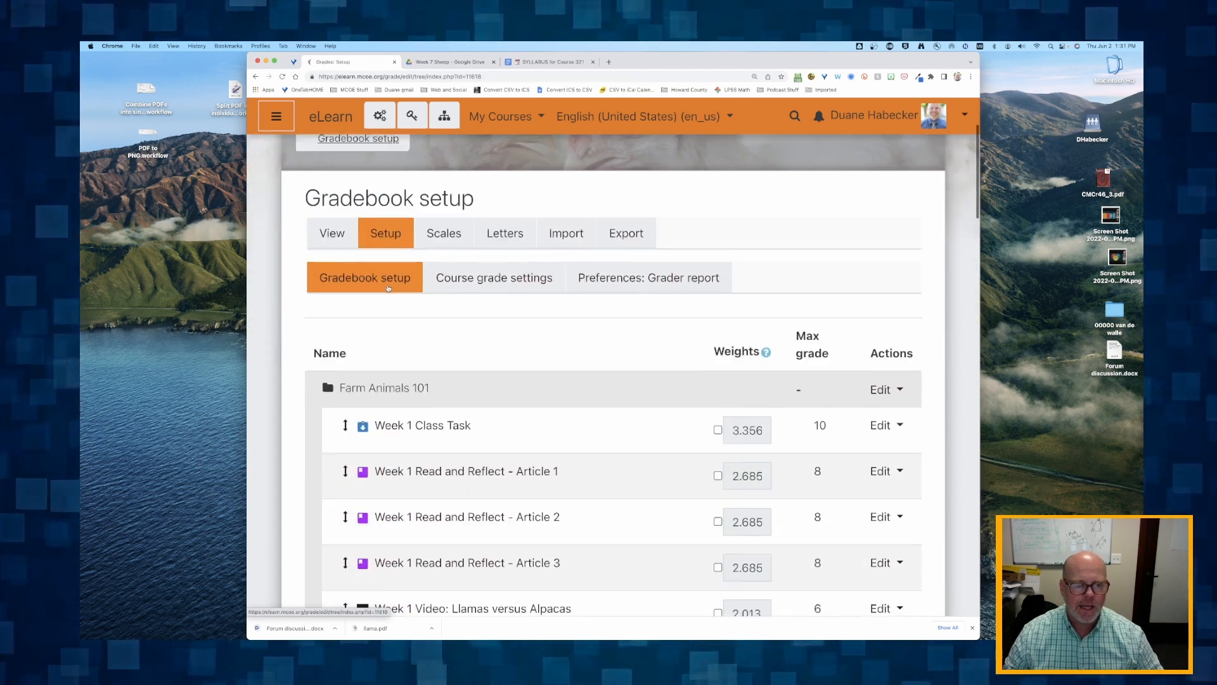
- Review the order of the grade items from Week 1 onward to check that they are grouped by week
scroll(388, 287, "up", 1)
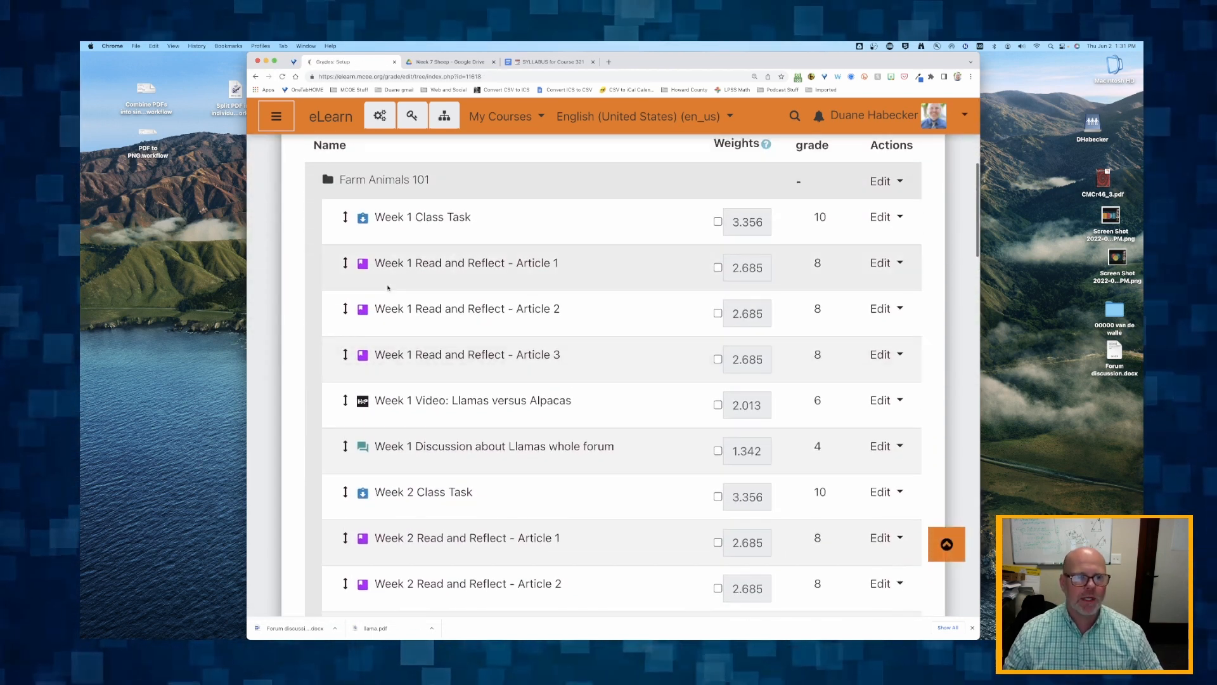
scroll(396, 424, "down", 4)
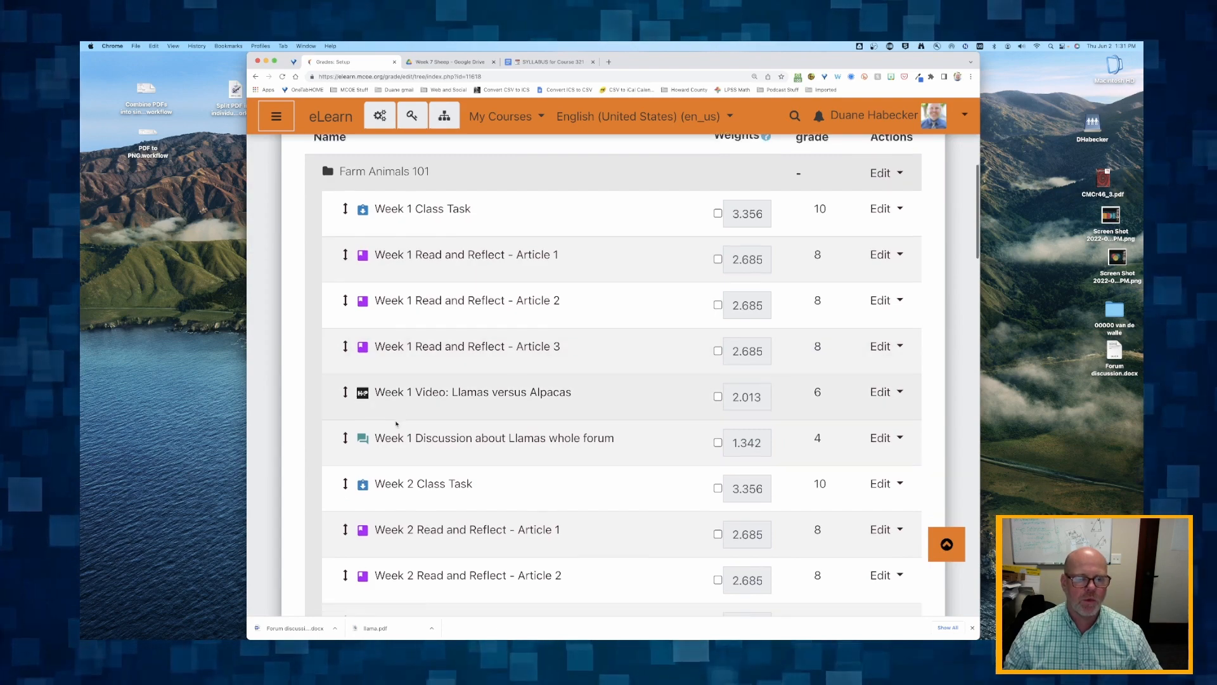
scroll(397, 423, "down", 3)
scroll(401, 530, "down", 15)
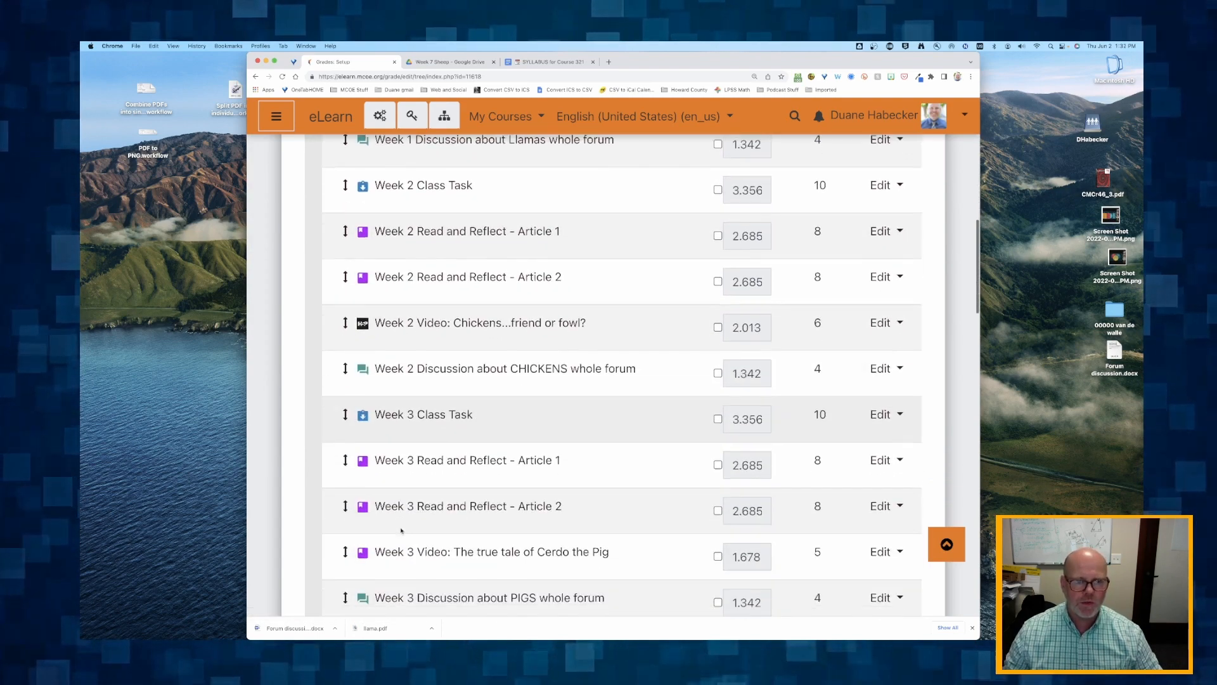
scroll(401, 532, "down", 15)
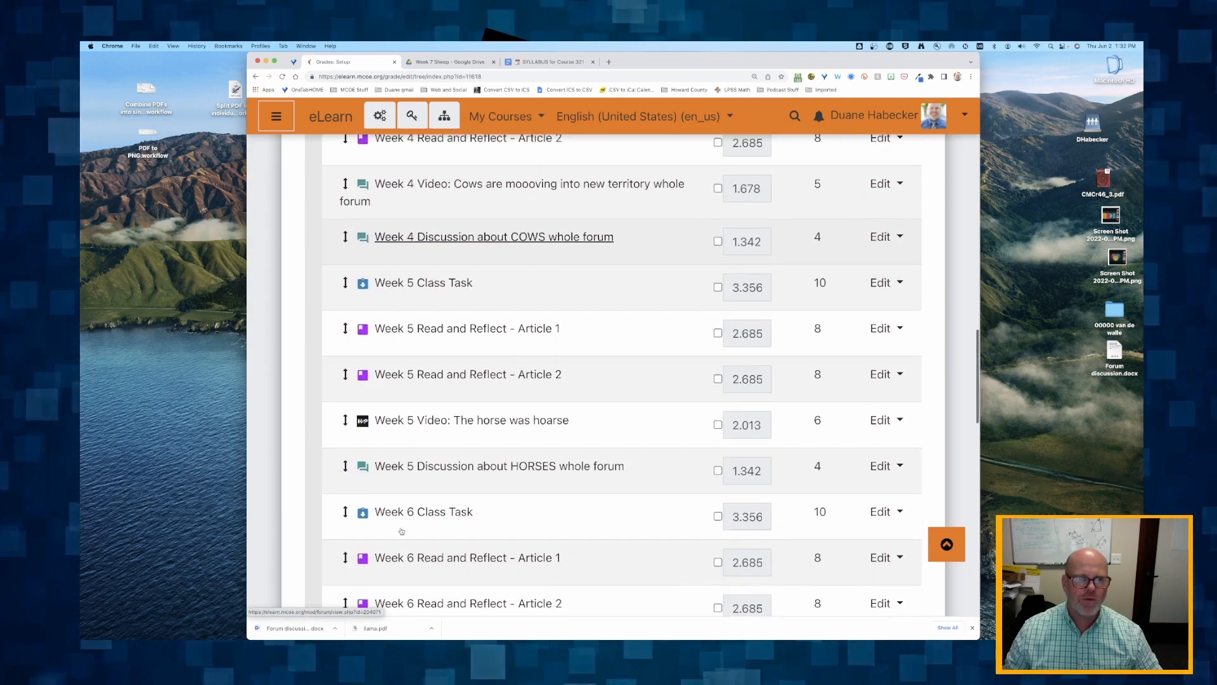
- Save the gradebook setup changes and check that the grade items are ordered by week
scroll(402, 531, "down", 15)
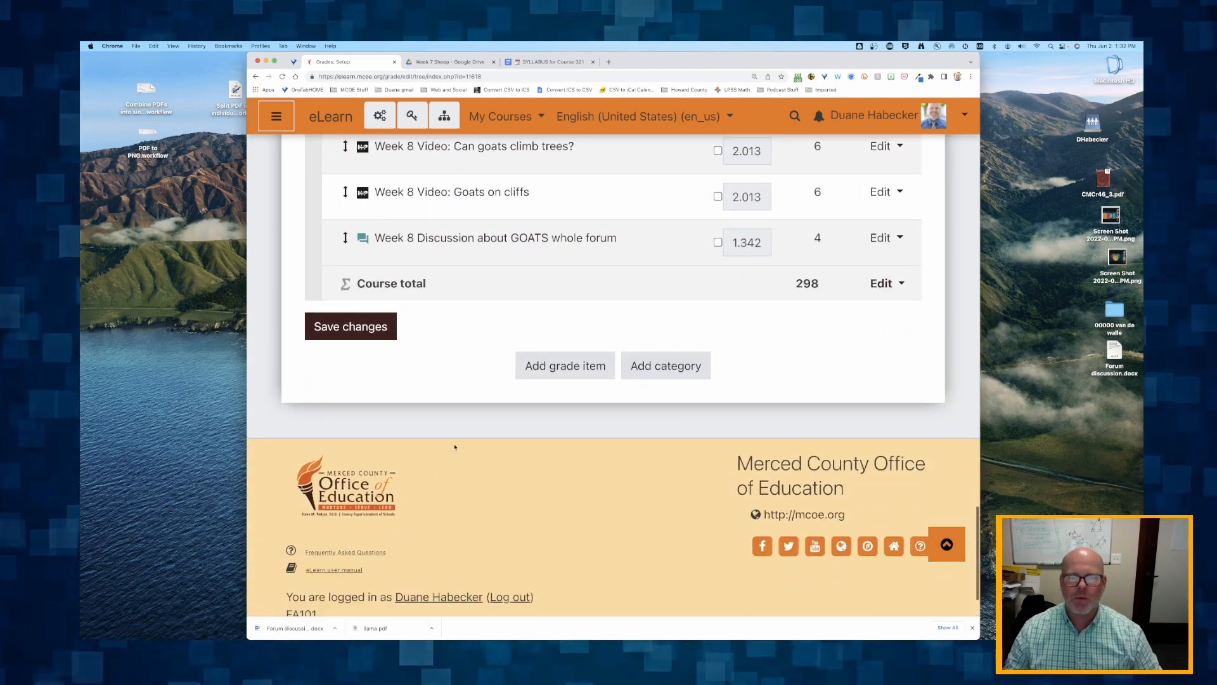
scroll(478, 373, "up", 12)
scroll(431, 346, "down", 13)
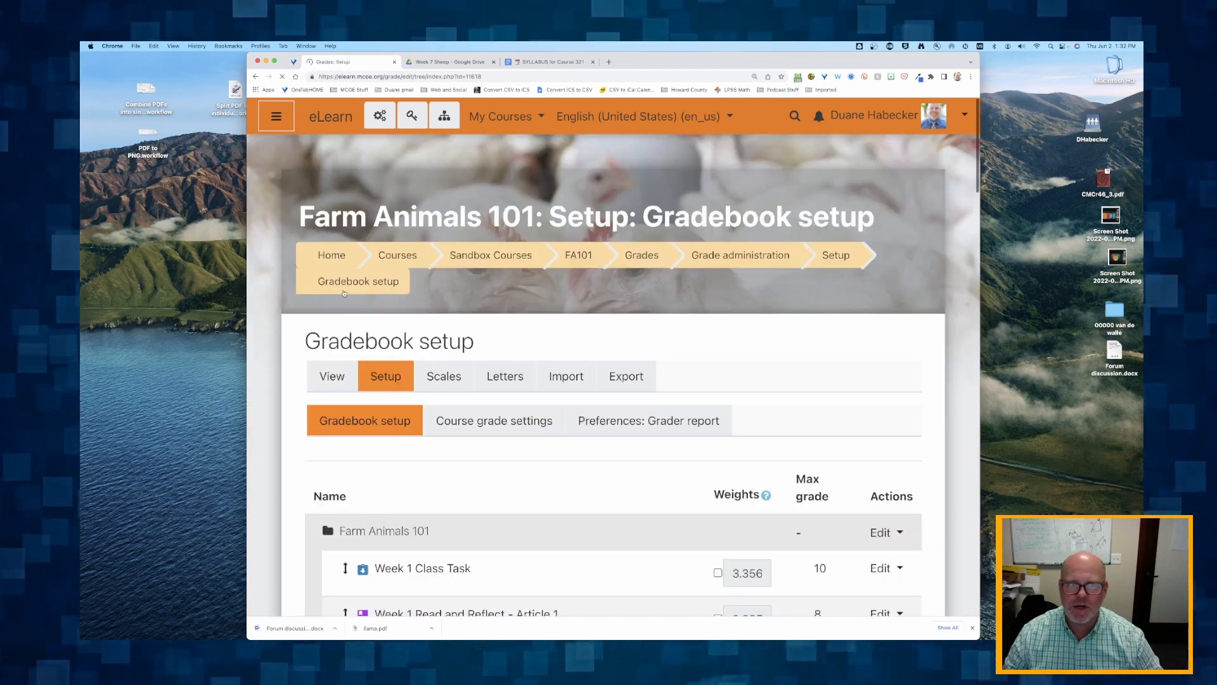
scroll(344, 293, "down", 12)
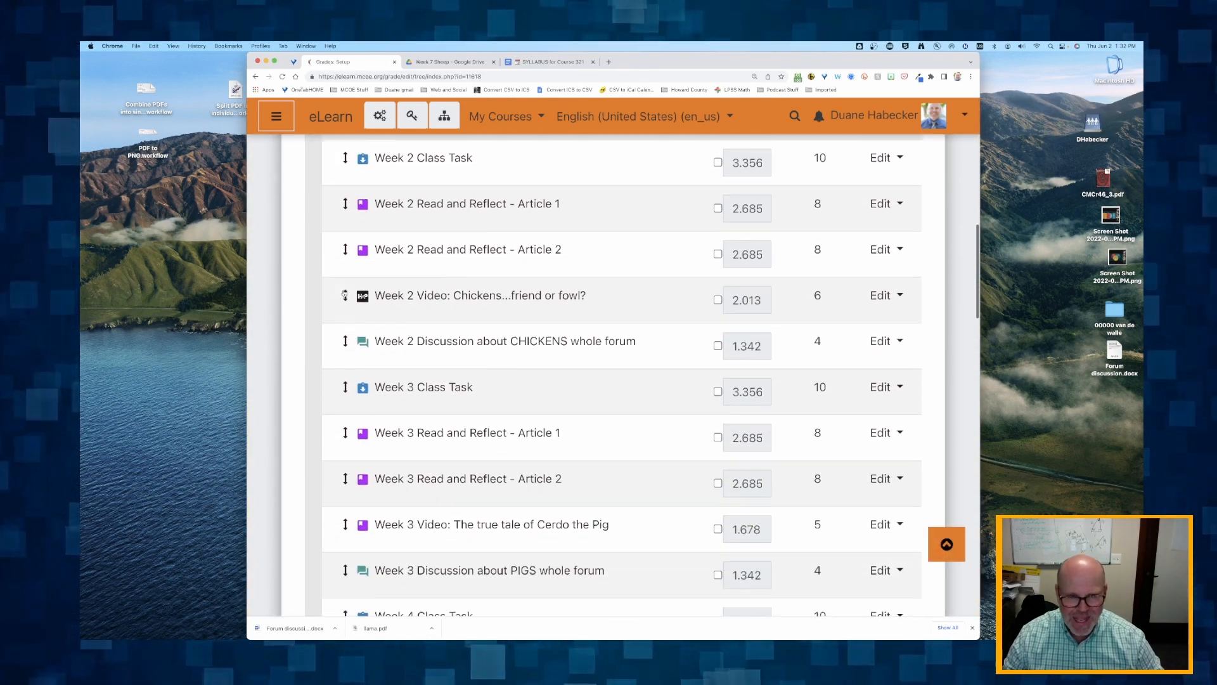
scroll(345, 293, "down", 8)
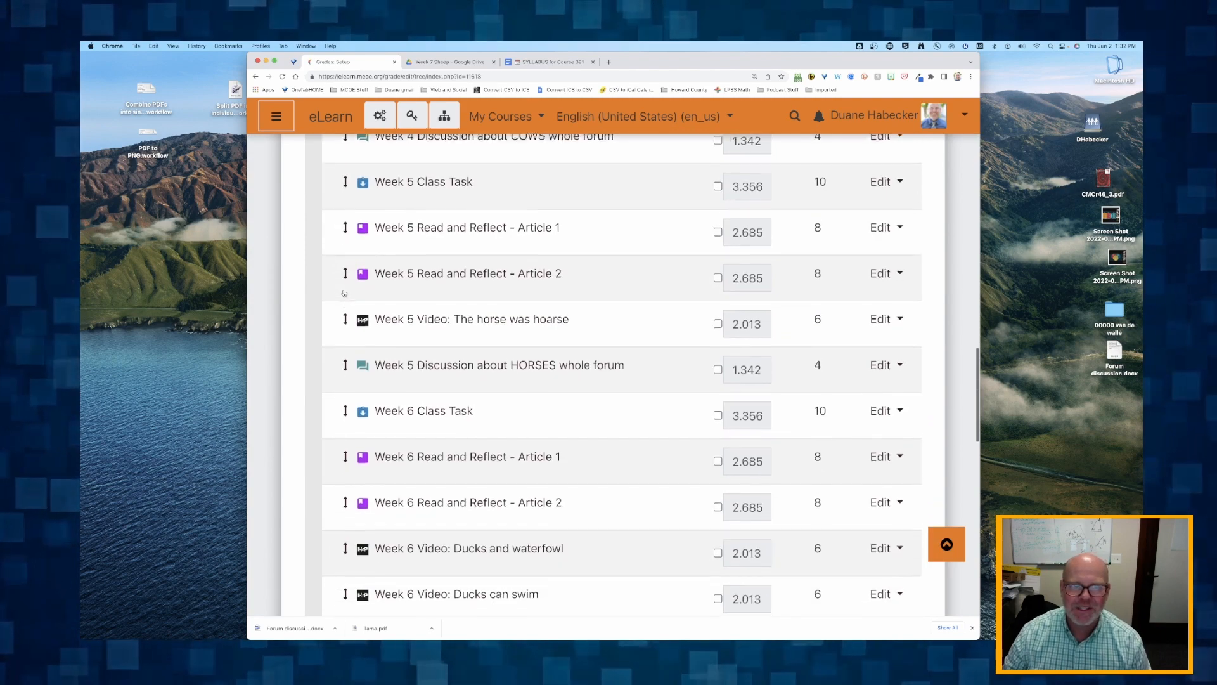
scroll(344, 293, "up", 20)
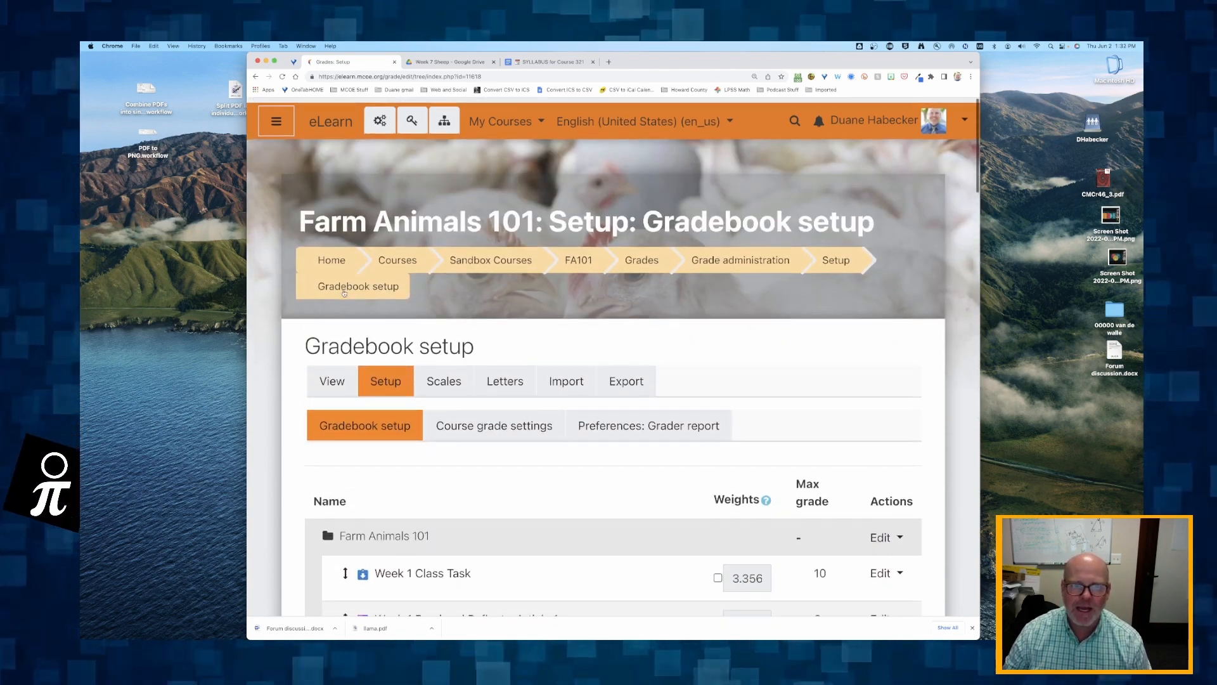
- Return to the Farm Animals 101 course page and turn editing off
left_click(579, 260)
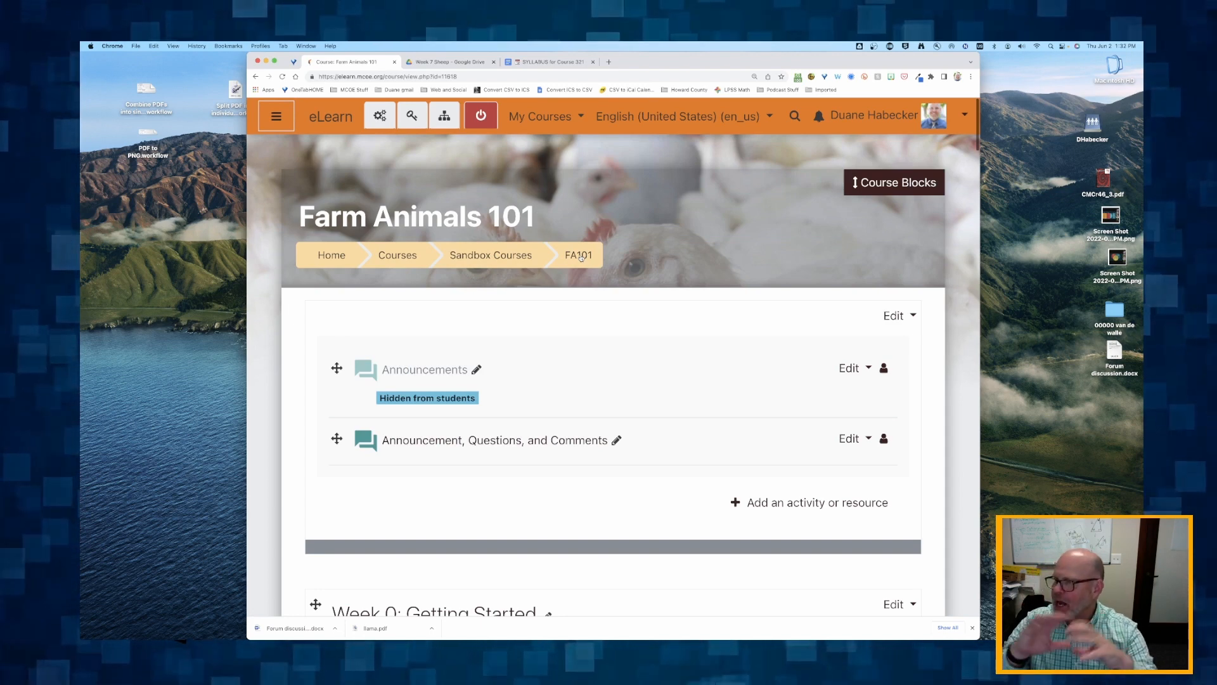
scroll(571, 207, "down", 3)
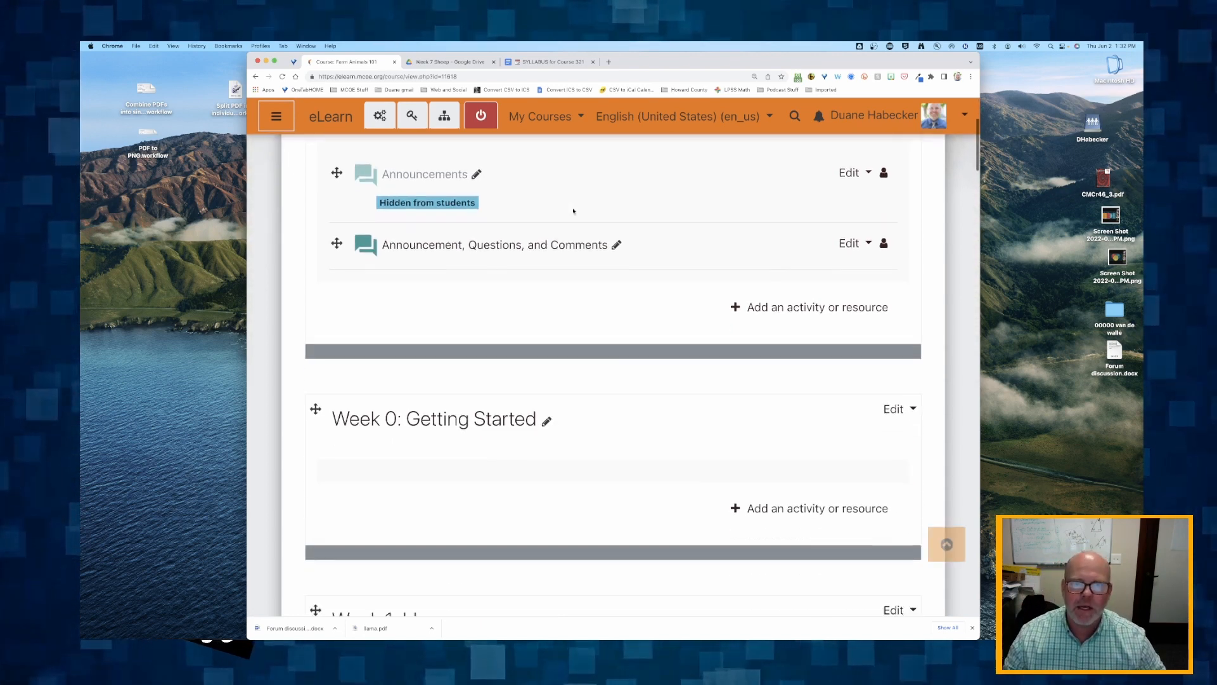
scroll(571, 207, "up", 1)
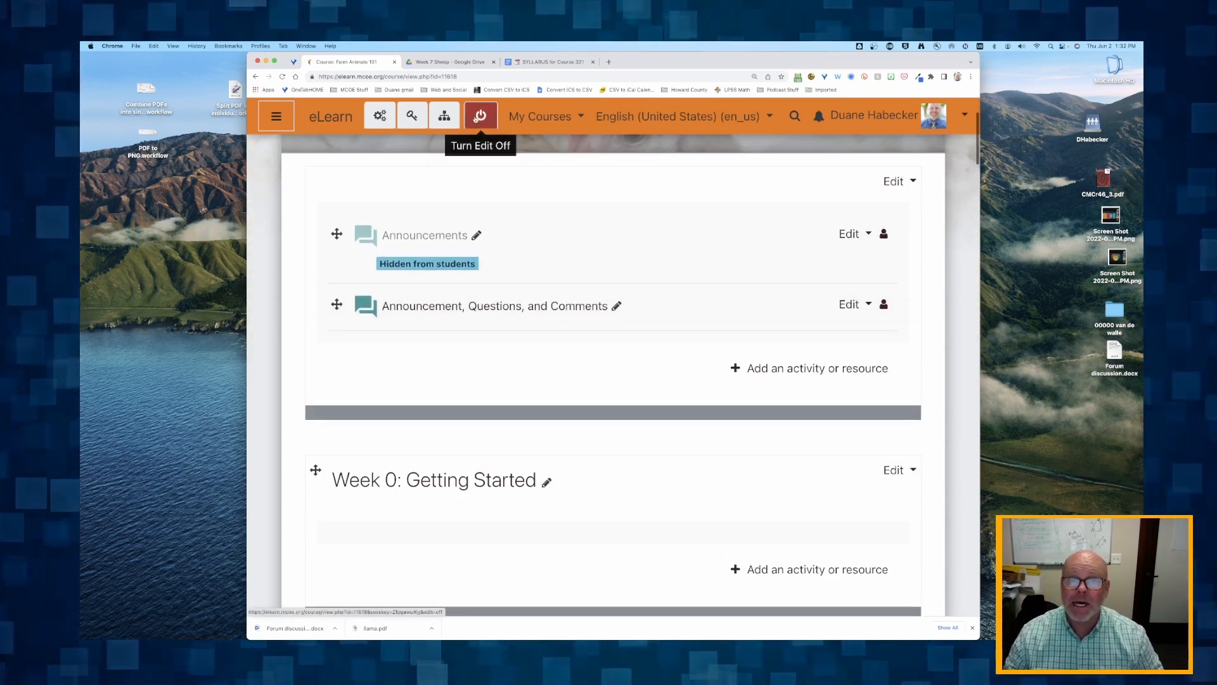
left_click(476, 119)
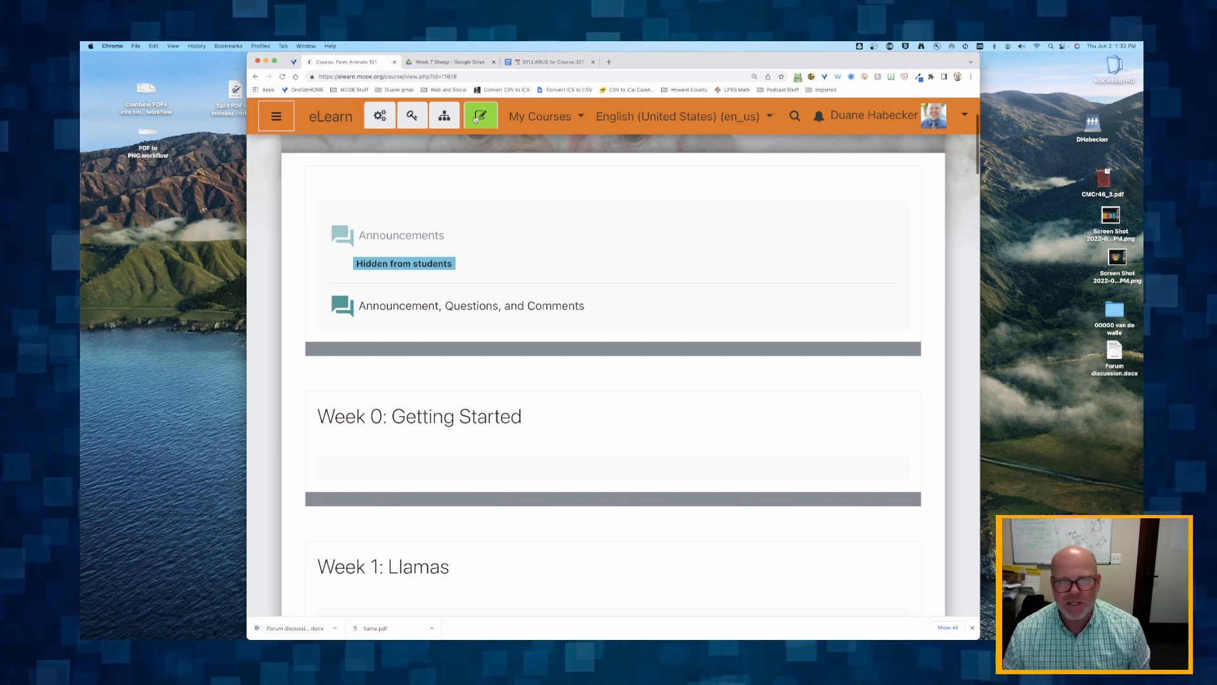
- Review the course page's weekly sections, checking the week-prefixed activity names and their order in Week 1: Llamas and Week 2: Chickens
scroll(476, 119, "down", 15)
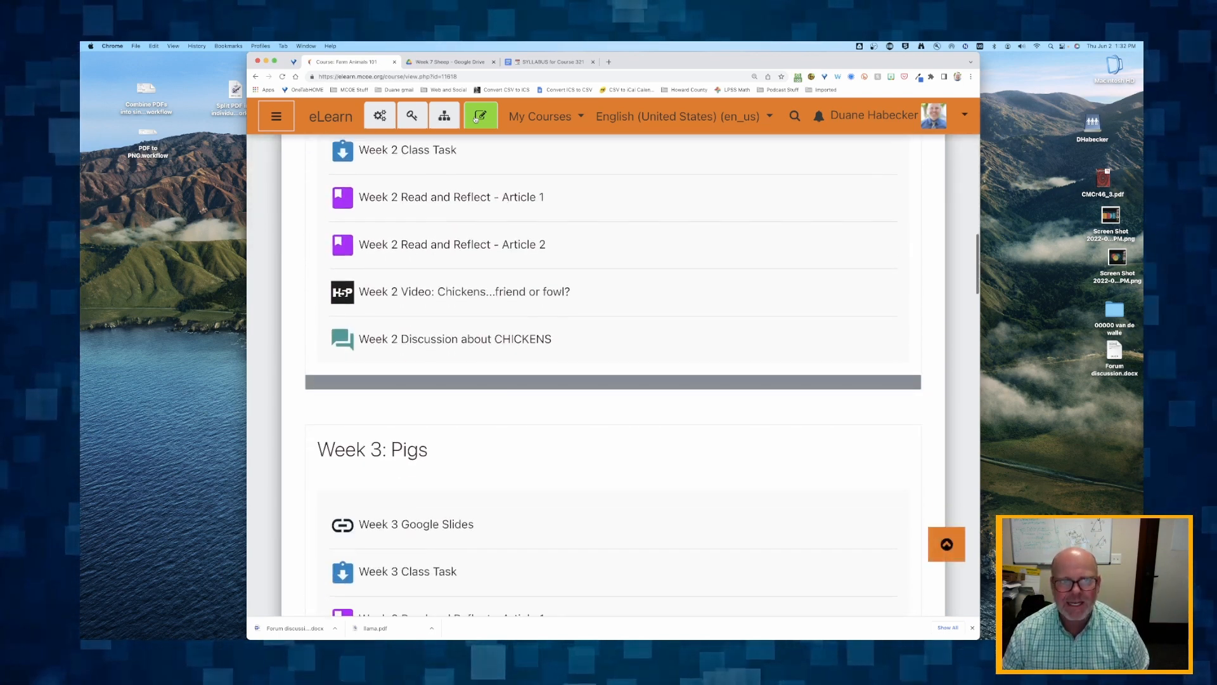
scroll(476, 119, "up", 3)
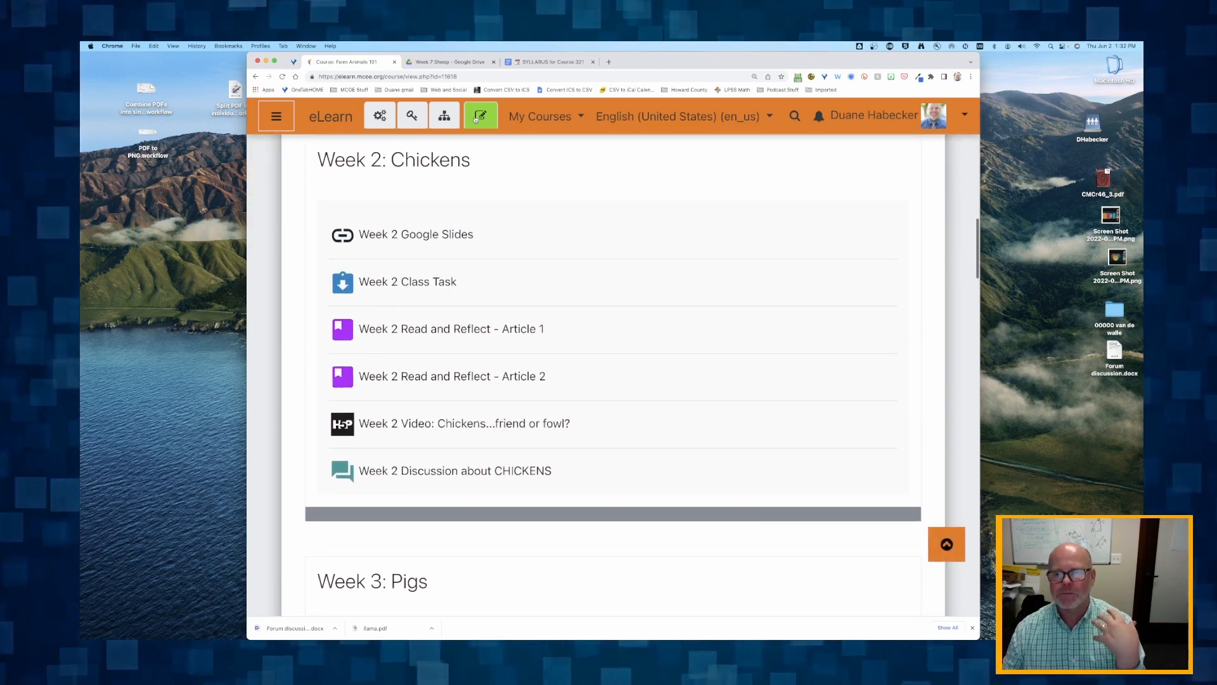
scroll(476, 119, "up", 5)
scroll(476, 119, "down", 5)
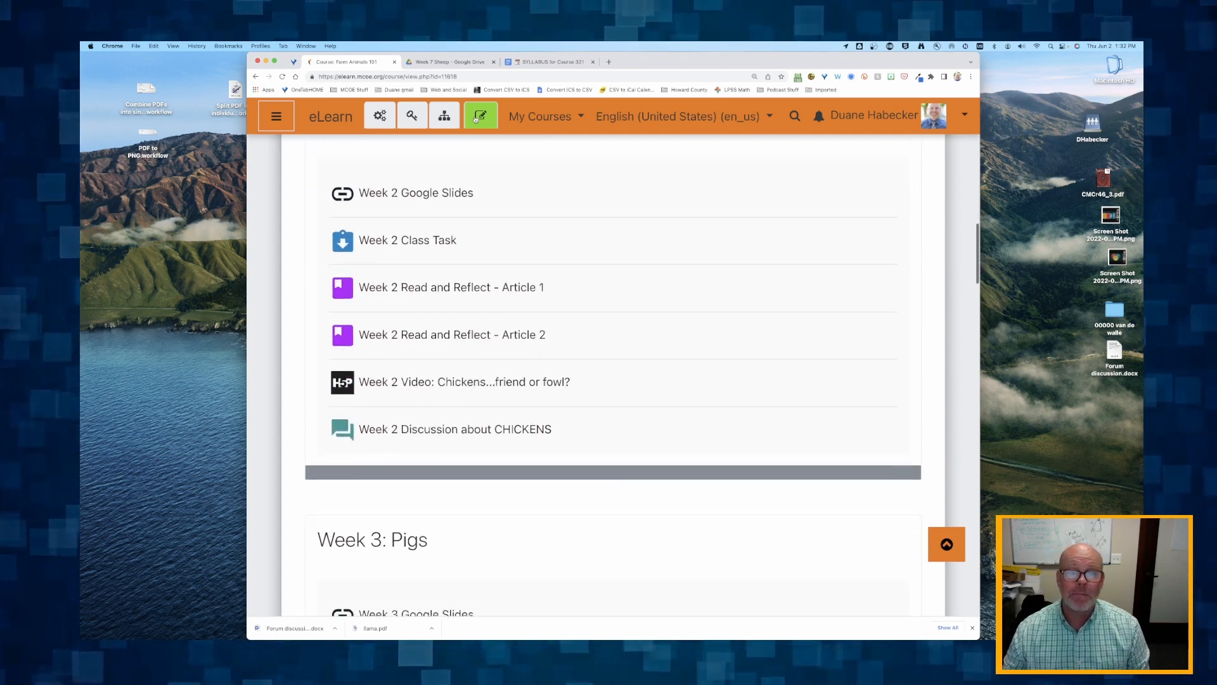
scroll(476, 118, "up", 1)
scroll(476, 119, "up", 10)
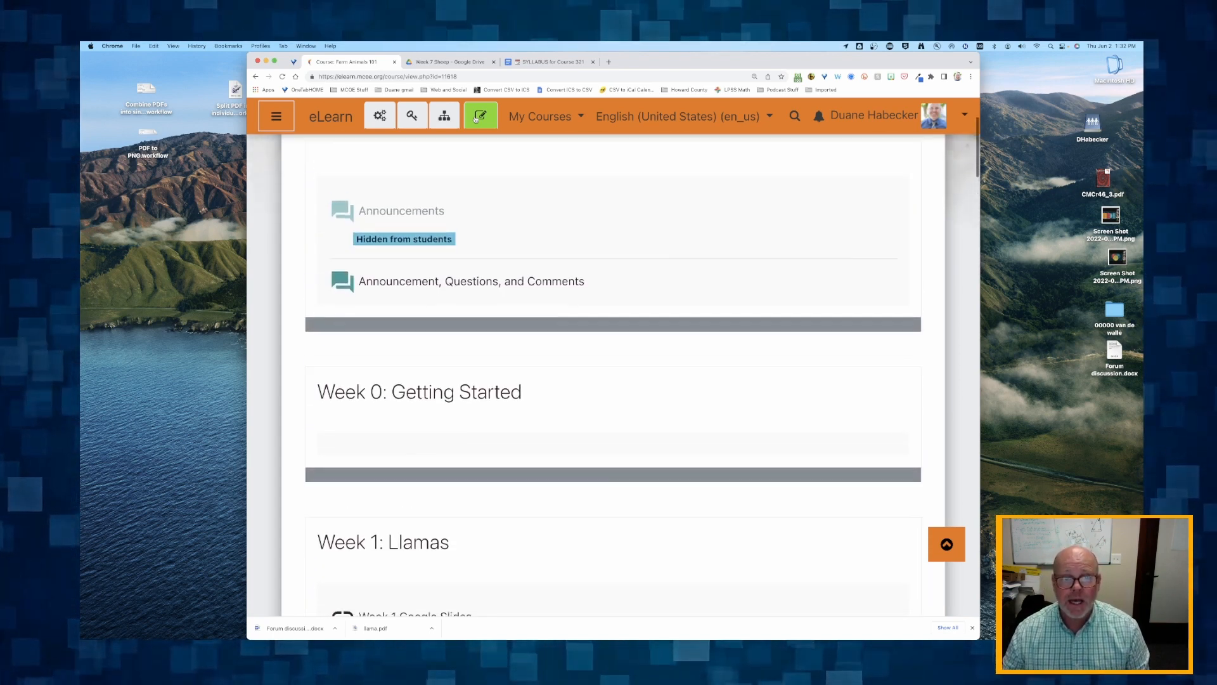
scroll(476, 119, "up", 1)
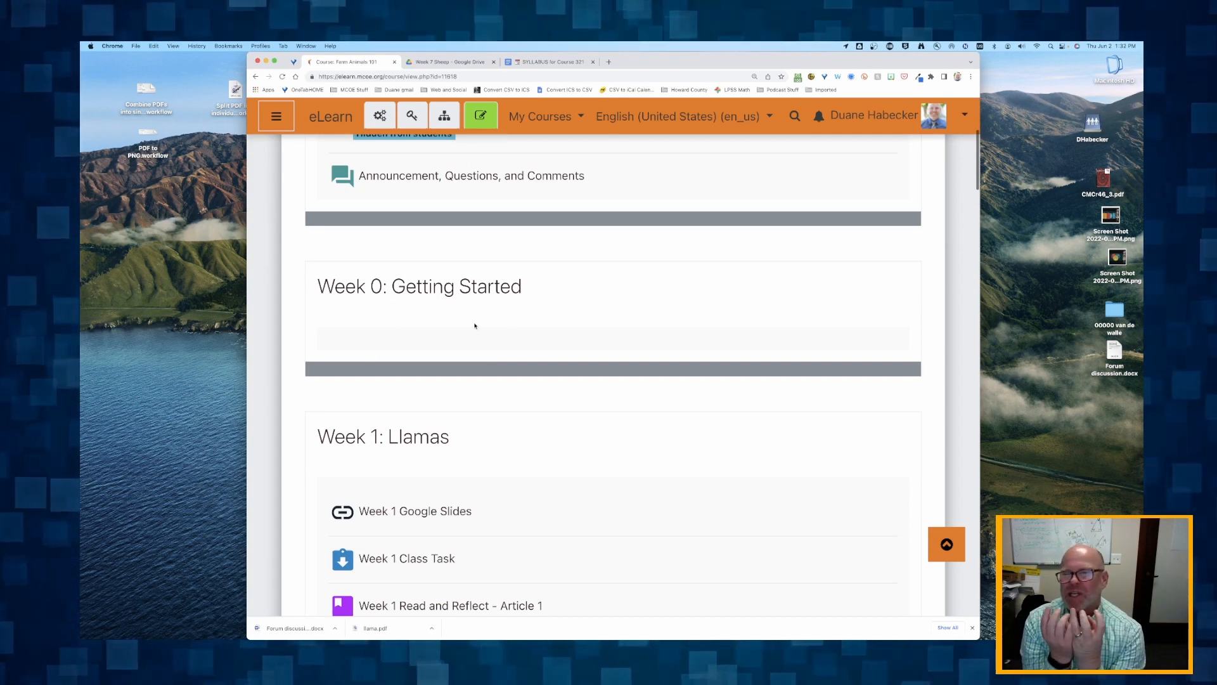
scroll(474, 326, "down", 5)
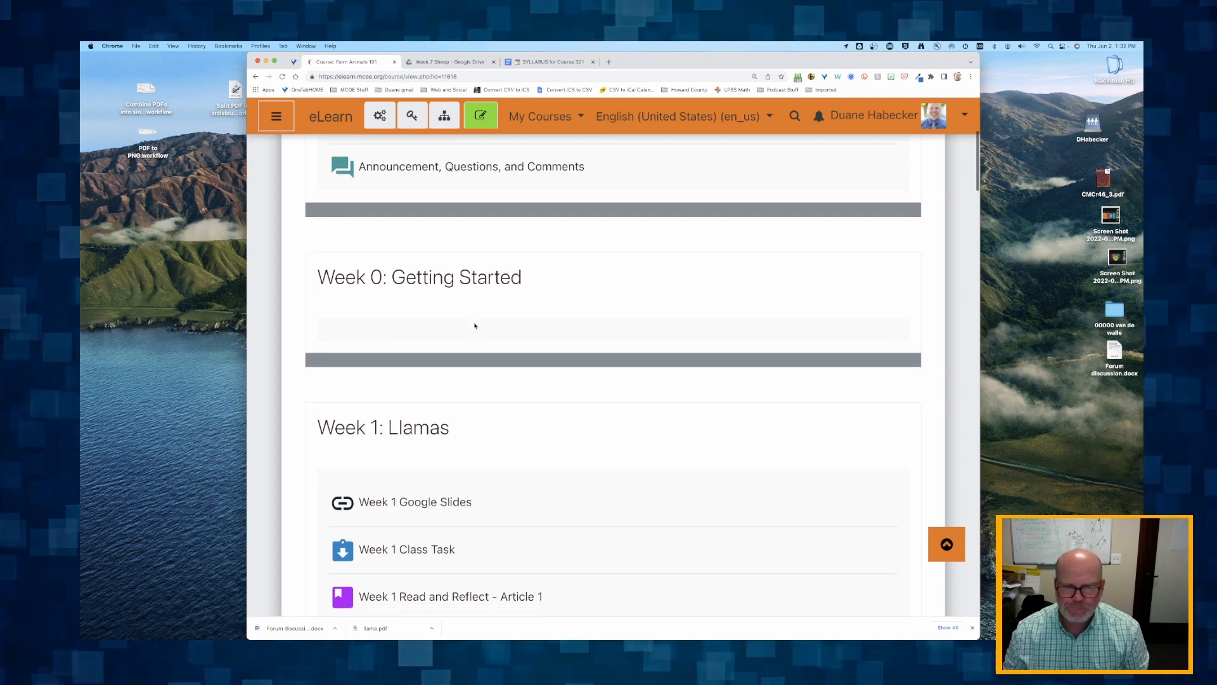
scroll(436, 428, "down", 3)
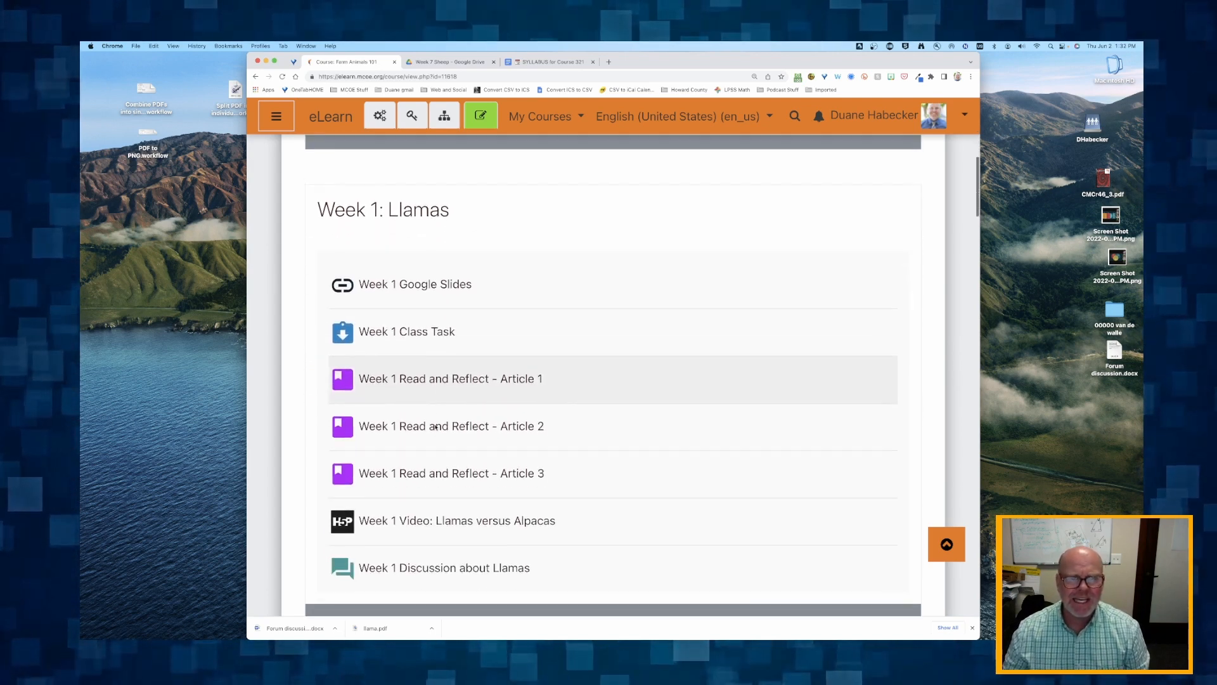